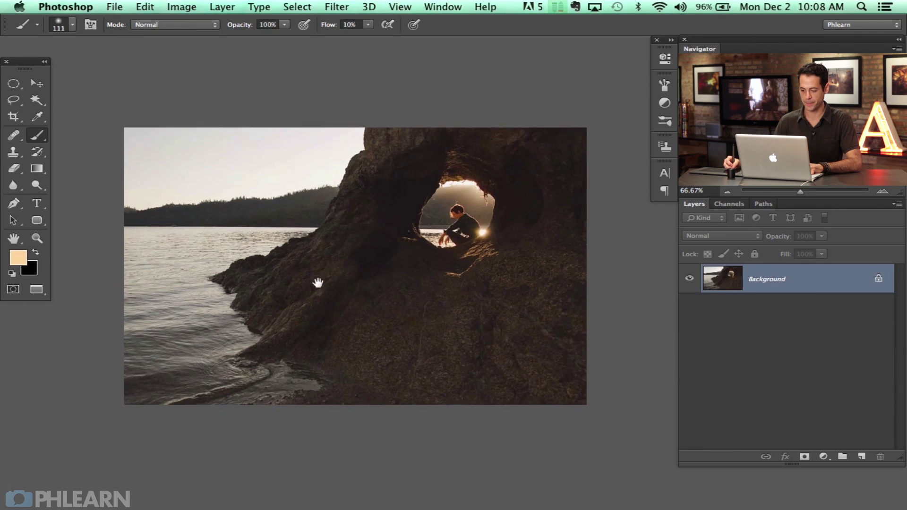
Step: Create a blank Layer 1 above the Background with Cmd+Shift+Alt+N
{"action": "key", "text": "ctrl+shift+alt+n"}
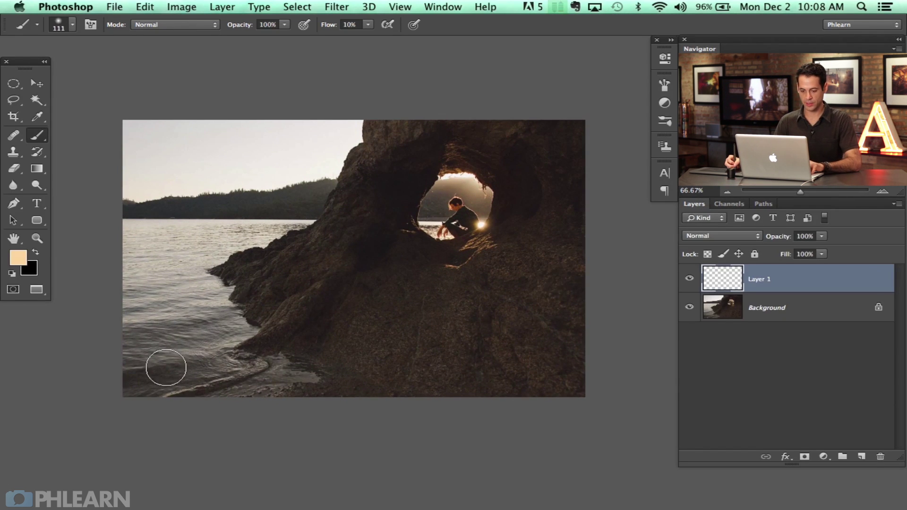
Step: Set up a fine magenta brush at 70% flow
{"action": "mouse_move", "coordinate": [226, 233]}
{"action": "left_mouse_down"}
{"action": "mouse_move", "coordinate": [237, 253]}
{"action": "mouse_move", "coordinate": [239, 307]}
{"action": "left_mouse_up"}
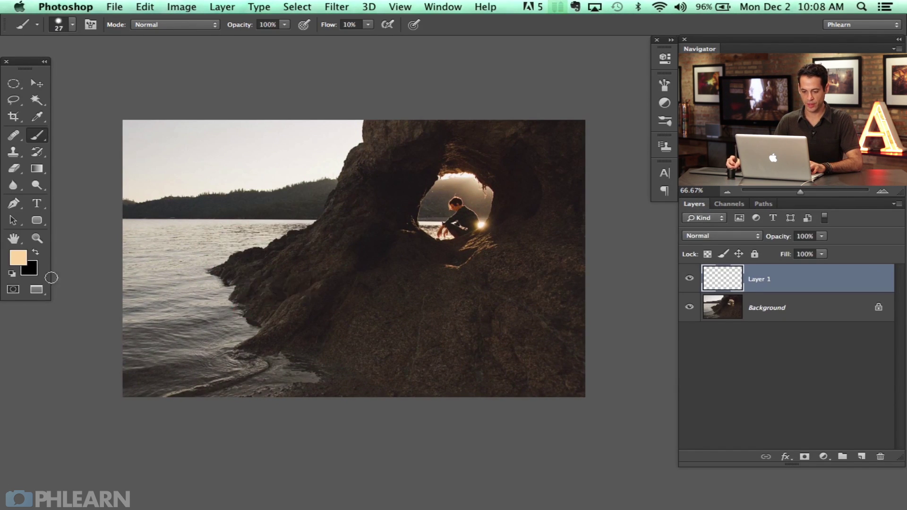
{"action": "left_click", "coordinate": [18, 258]}
{"action": "left_click", "coordinate": [589, 240]}
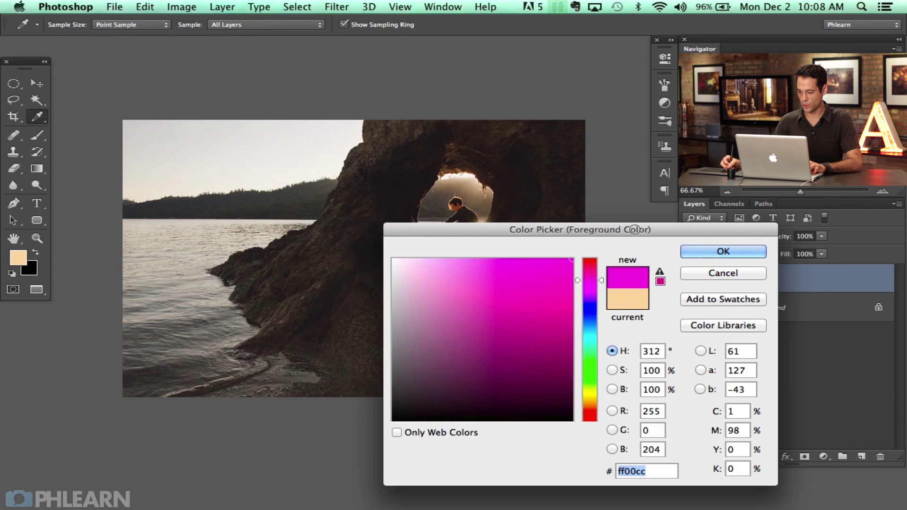
{"action": "key", "text": "Return"}
{"action": "left_click_drag", "start_coordinate": [411, 273], "coordinate": [411, 296]}
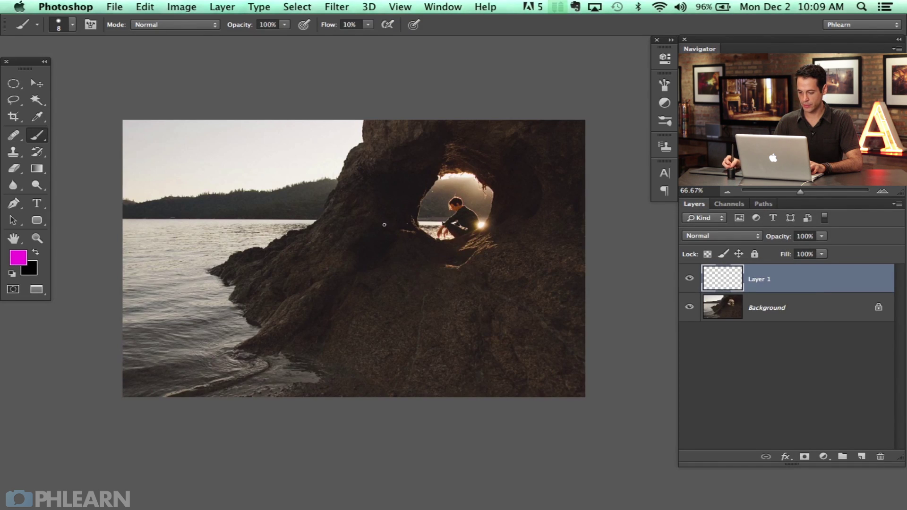
{"action": "key", "text": "shift+7"}
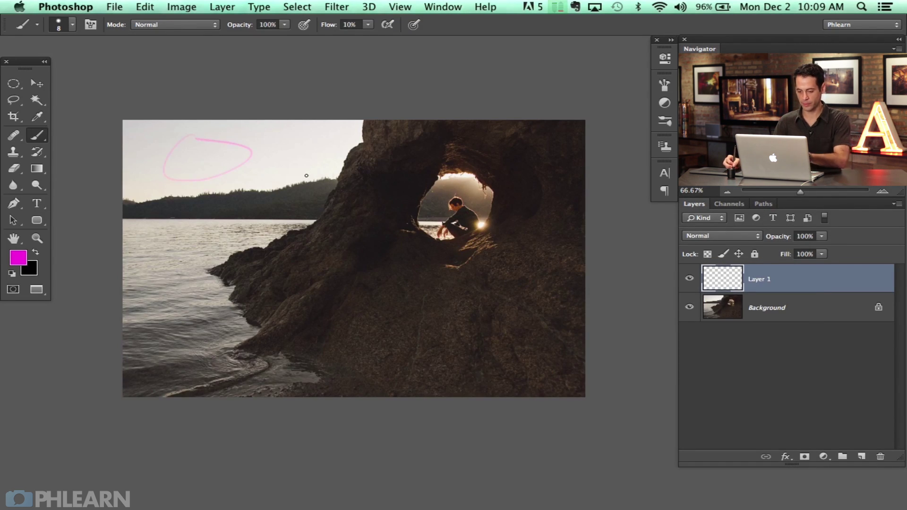
Step: Annotate the sky, undo the circle, mark the rocks and write 'Color' near the shoreline
{"action": "left_click_drag", "start_coordinate": [201, 151], "coordinate": [220, 166]}
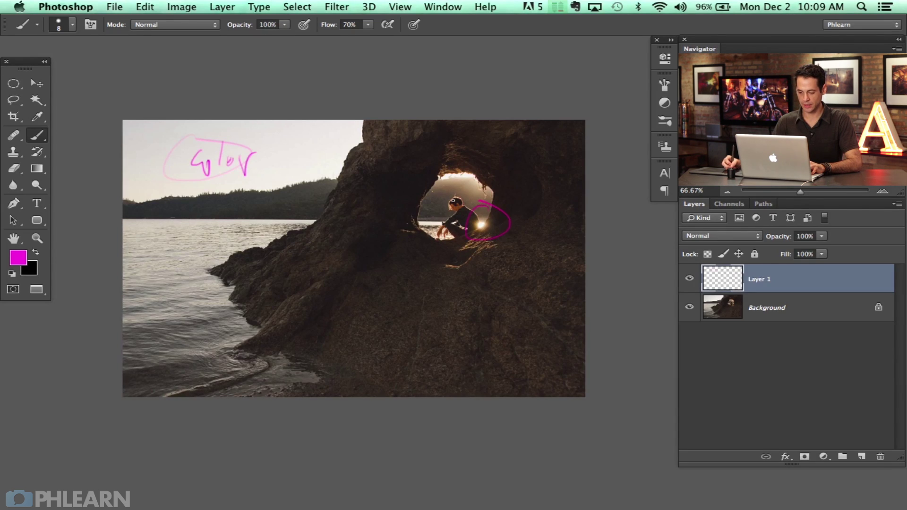
{"action": "key", "text": "super+z"}
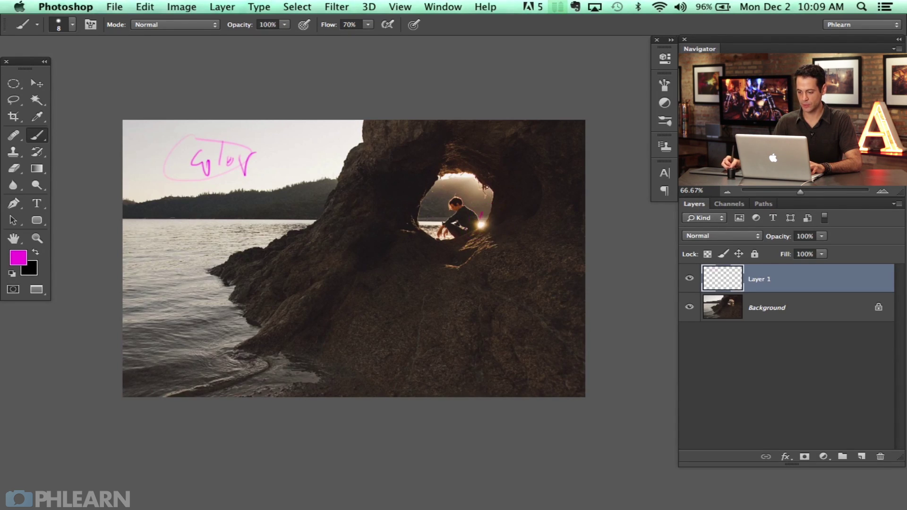
{"action": "mouse_move", "coordinate": [500, 238]}
{"action": "left_mouse_down"}
{"action": "mouse_move", "coordinate": [456, 242]}
{"action": "mouse_move", "coordinate": [470, 272]}
{"action": "left_mouse_up"}
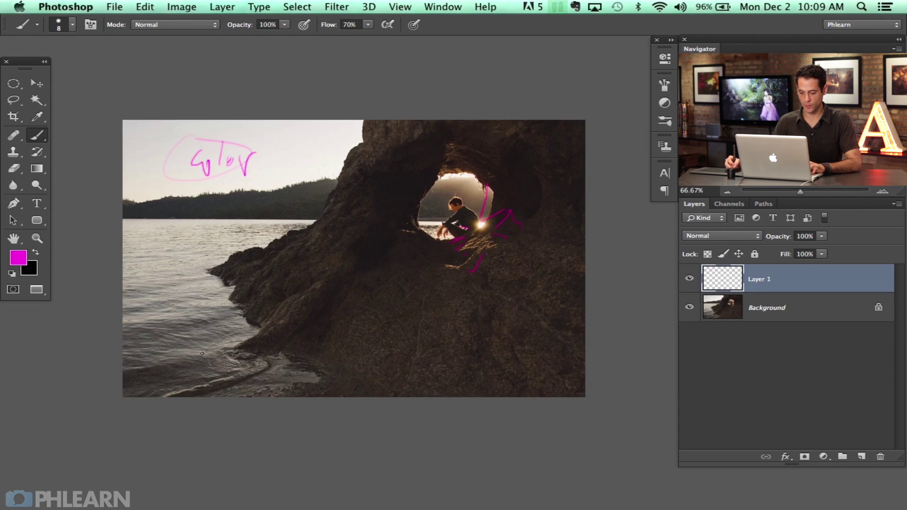
{"action": "left_click_drag", "start_coordinate": [243, 341], "coordinate": [260, 352]}
{"action": "left_click_drag", "start_coordinate": [262, 309], "coordinate": [258, 360]}
{"action": "left_click_drag", "start_coordinate": [267, 342], "coordinate": [288, 345]}
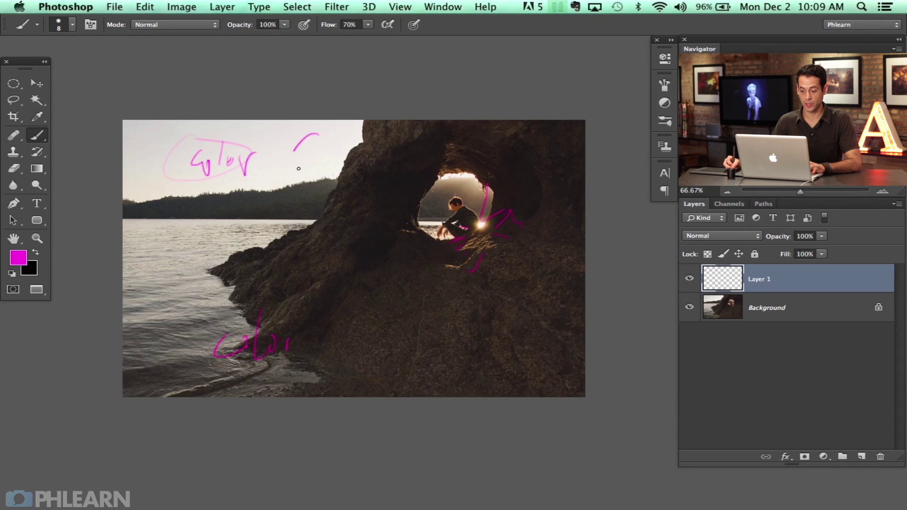
Step: Draw a Q and arrows toward the rock and cave, then delete the magenta notes layer
{"action": "mouse_move", "coordinate": [299, 169]}
{"action": "left_mouse_down"}
{"action": "mouse_move", "coordinate": [321, 170]}
{"action": "mouse_move", "coordinate": [403, 346]}
{"action": "mouse_move", "coordinate": [392, 364]}
{"action": "left_mouse_up"}
{"action": "left_click_drag", "start_coordinate": [381, 343], "coordinate": [382, 362]}
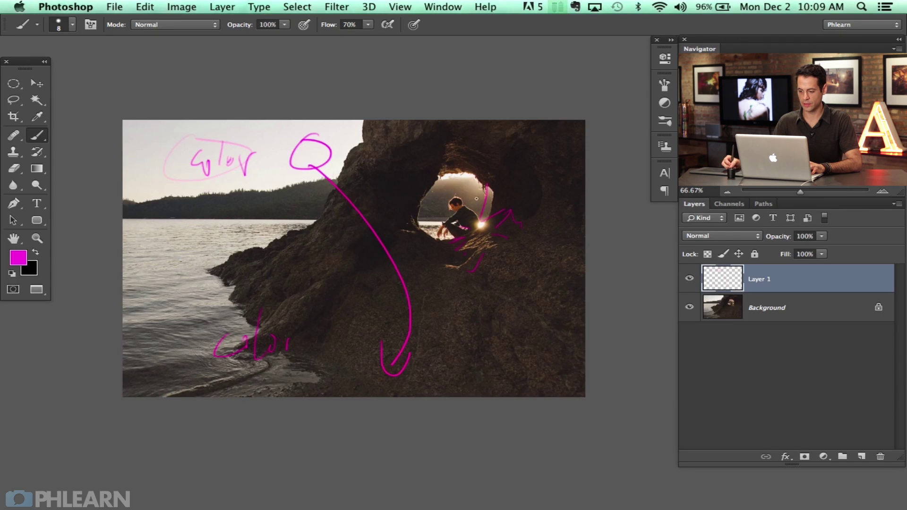
{"action": "mouse_move", "coordinate": [442, 141]}
{"action": "left_mouse_down"}
{"action": "mouse_move", "coordinate": [534, 161]}
{"action": "mouse_move", "coordinate": [442, 124]}
{"action": "left_mouse_up"}
{"action": "left_click_drag", "start_coordinate": [584, 147], "coordinate": [532, 204]}
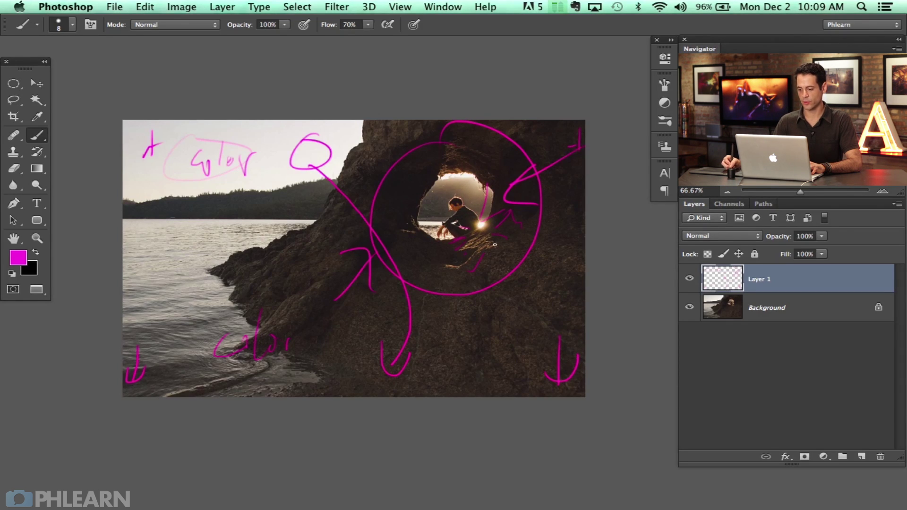
{"action": "mouse_move", "coordinate": [183, 301]}
{"action": "left_mouse_down"}
{"action": "mouse_move", "coordinate": [366, 215]}
{"action": "mouse_move", "coordinate": [394, 230]}
{"action": "left_mouse_up"}
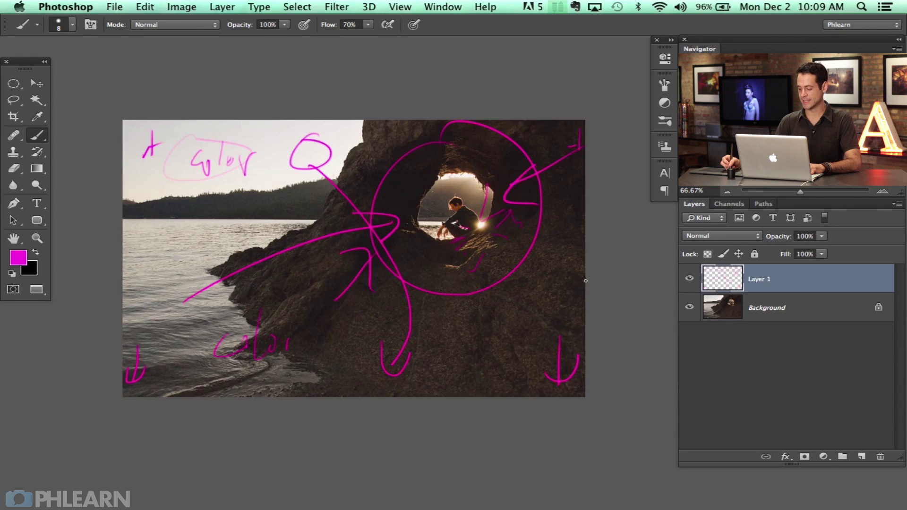
{"action": "key", "text": "BackSpace"}
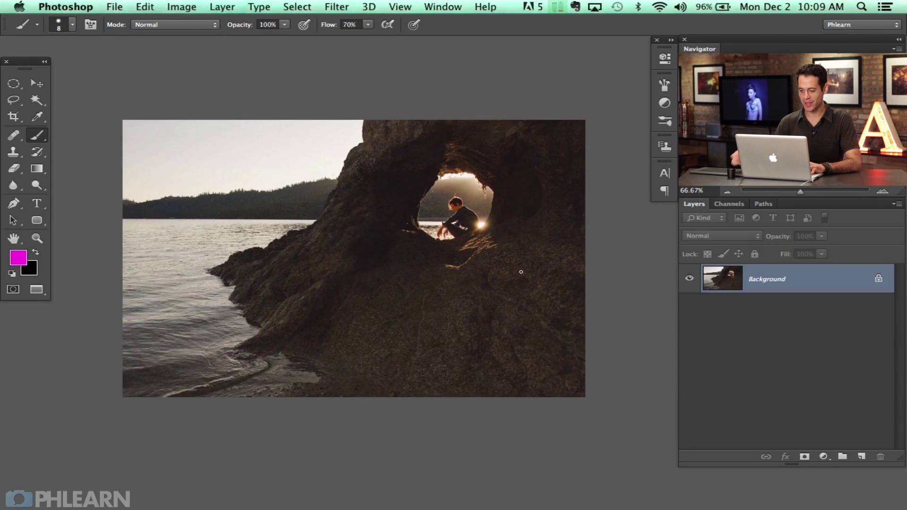
Step: Add a Curves adjustment layer and lower the Red channel's highlight point
{"action": "left_click", "coordinate": [823, 456]}
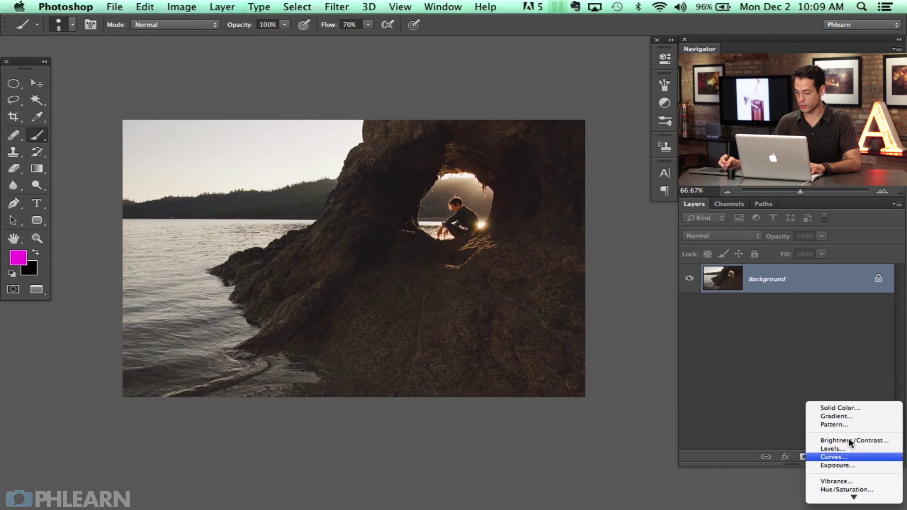
{"action": "left_click", "coordinate": [833, 457]}
{"action": "scroll", "coordinate": [294, 232], "scroll_direction": "right", "scroll_amount": 5}
{"action": "scroll", "coordinate": [294, 233], "scroll_direction": "down", "scroll_amount": 2}
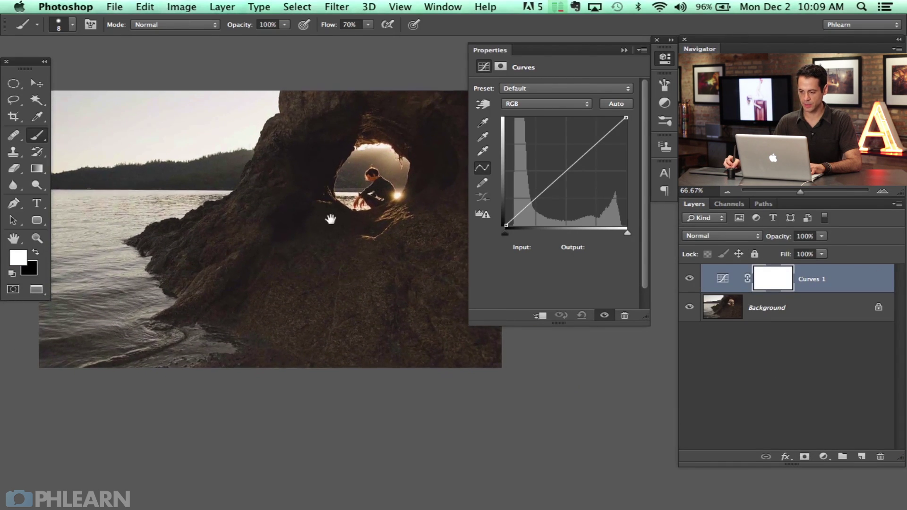
{"action": "left_click", "coordinate": [528, 103]}
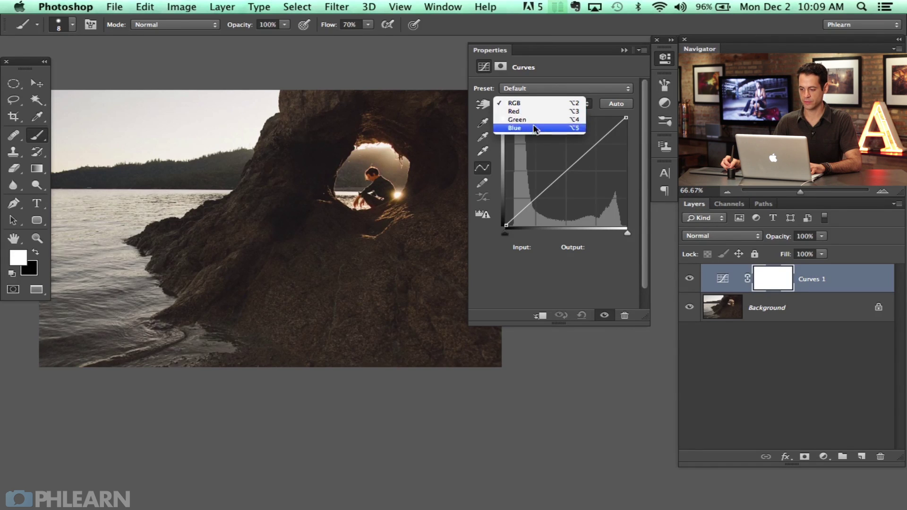
{"action": "left_click", "coordinate": [533, 113]}
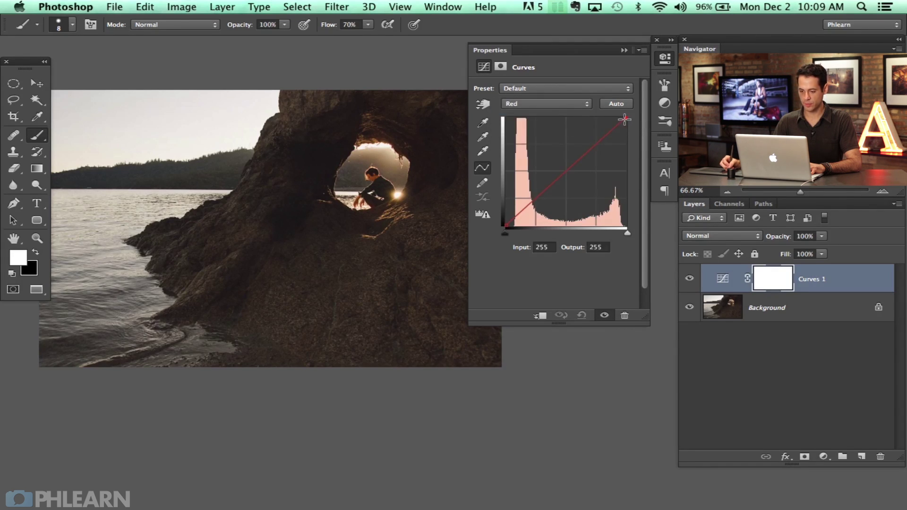
{"action": "mouse_move", "coordinate": [624, 119]}
{"action": "left_mouse_down"}
{"action": "mouse_move", "coordinate": [656, 178]}
{"action": "mouse_move", "coordinate": [650, 121]}
{"action": "mouse_move", "coordinate": [628, 113]}
{"action": "left_mouse_up"}
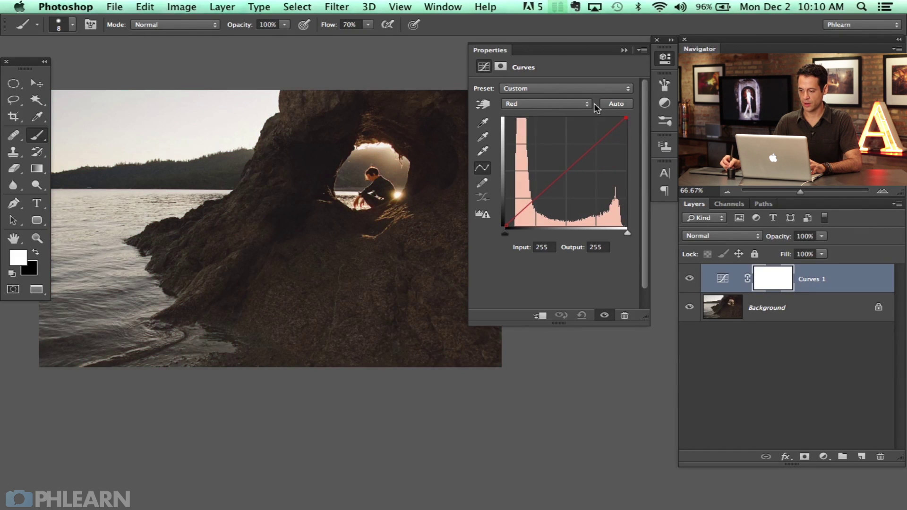
Step: Pull Blue highlights down for a yellow cast and lower Green highlights to 237
{"action": "left_click", "coordinate": [586, 104]}
{"action": "left_click", "coordinate": [576, 121]}
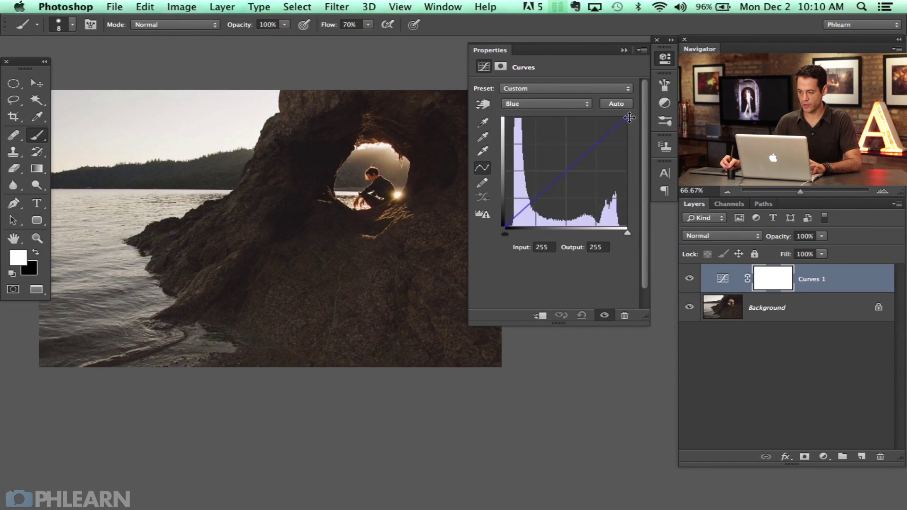
{"action": "left_click_drag", "start_coordinate": [629, 117], "coordinate": [644, 152]}
{"action": "left_click", "coordinate": [580, 105]}
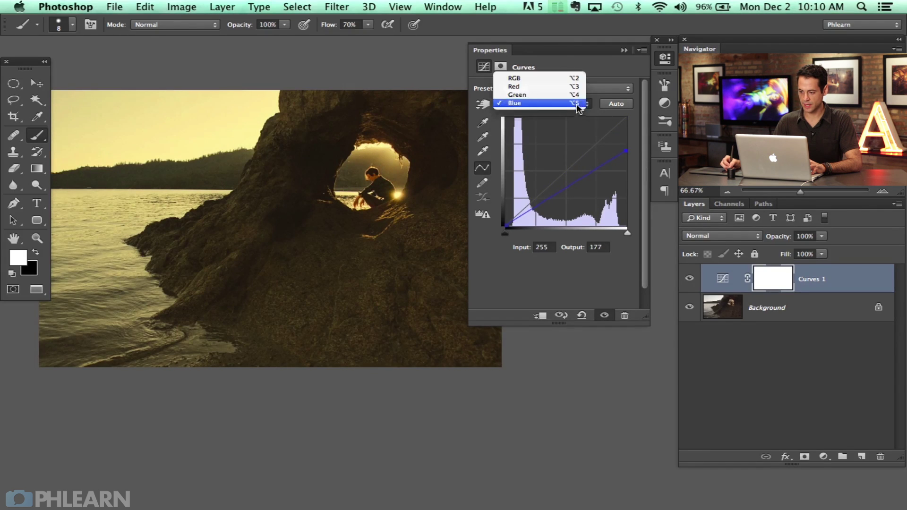
{"action": "left_click", "coordinate": [566, 95]}
{"action": "left_click_drag", "start_coordinate": [627, 118], "coordinate": [633, 124]}
Step: Fine-tune the Red highlights and close the Curves 1 properties
{"action": "left_click", "coordinate": [586, 104]}
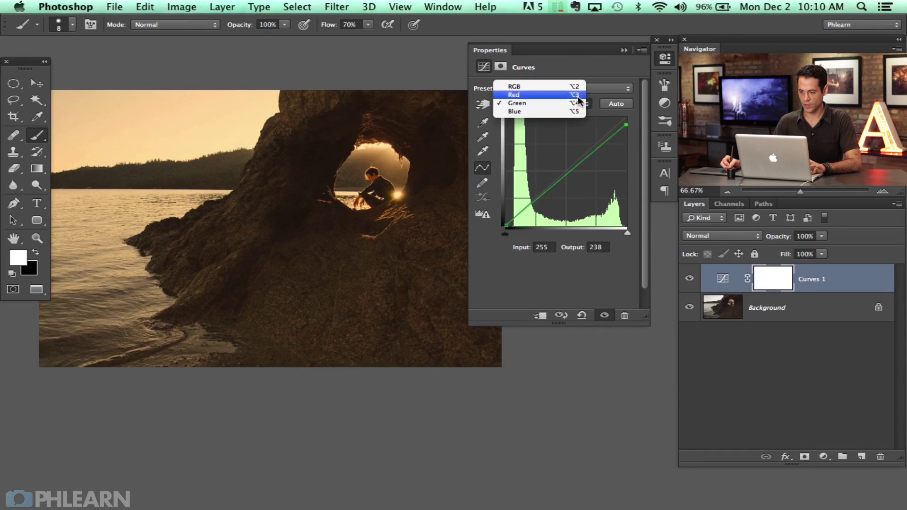
{"action": "left_click", "coordinate": [581, 93]}
{"action": "mouse_move", "coordinate": [627, 118]}
{"action": "left_mouse_down"}
{"action": "mouse_move", "coordinate": [631, 131]}
{"action": "mouse_move", "coordinate": [639, 115]}
{"action": "left_mouse_up"}
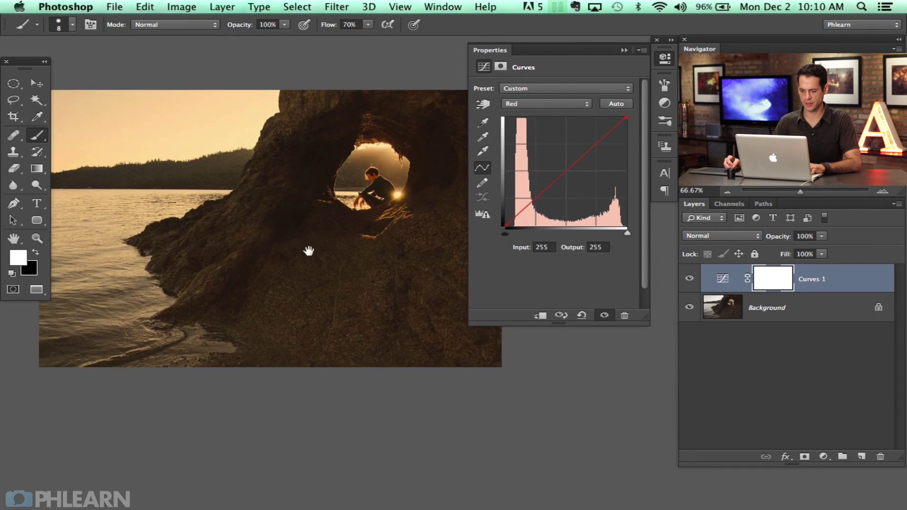
{"action": "left_click_drag", "start_coordinate": [307, 251], "coordinate": [328, 254]}
{"action": "left_click", "coordinate": [663, 62]}
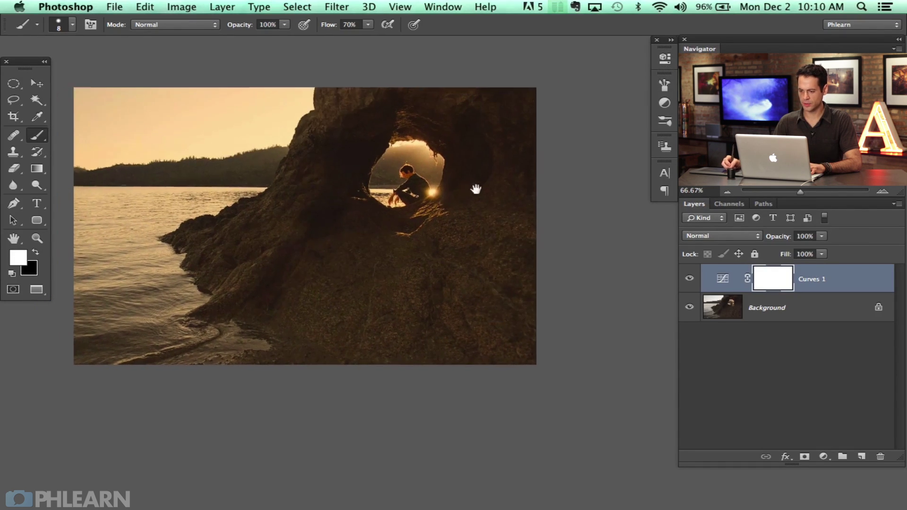
Step: Compare the photo with Curves 1 hidden and shown
{"action": "left_click", "coordinate": [690, 279]}
{"action": "left_click", "coordinate": [690, 278]}
{"action": "left_click", "coordinate": [689, 279]}
{"action": "left_click", "coordinate": [689, 278]}
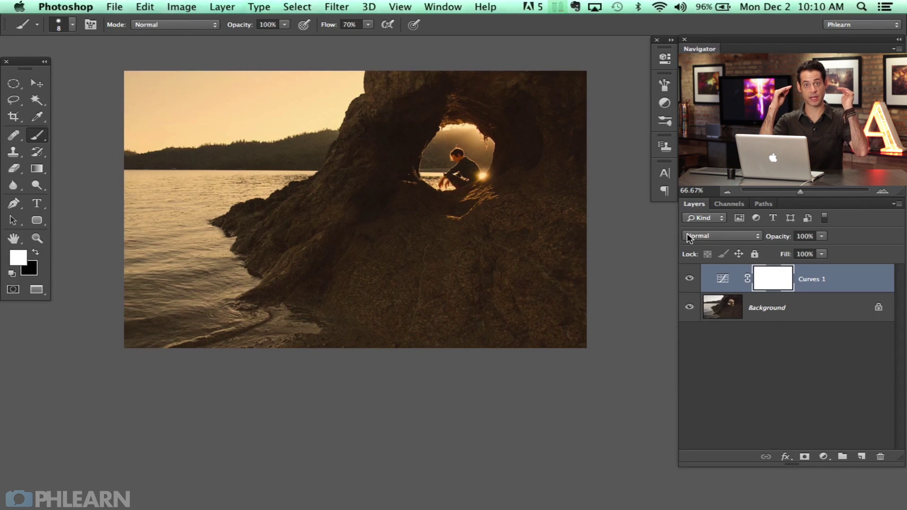
{"action": "left_click", "coordinate": [689, 279]}
{"action": "left_click", "coordinate": [690, 279]}
{"action": "left_click", "coordinate": [690, 279]}
{"action": "left_click", "coordinate": [689, 278]}
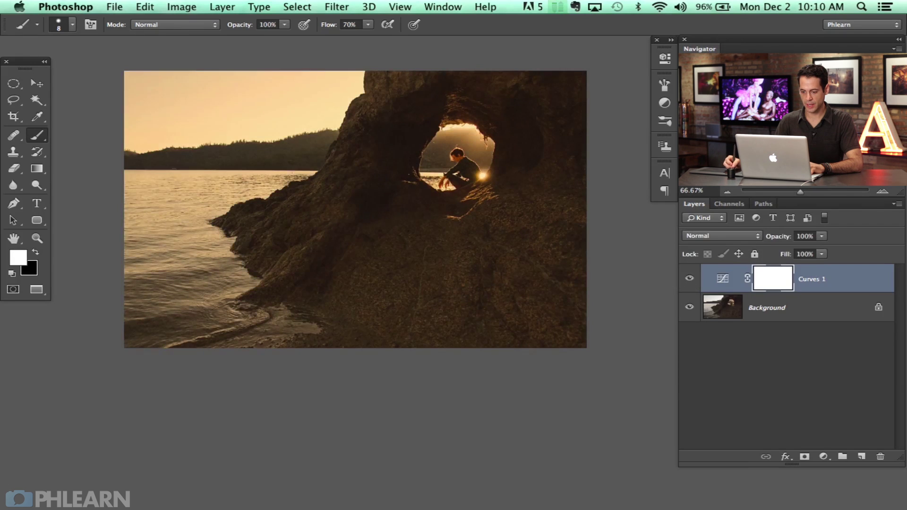
{"action": "left_click_drag", "start_coordinate": [378, 263], "coordinate": [400, 246]}
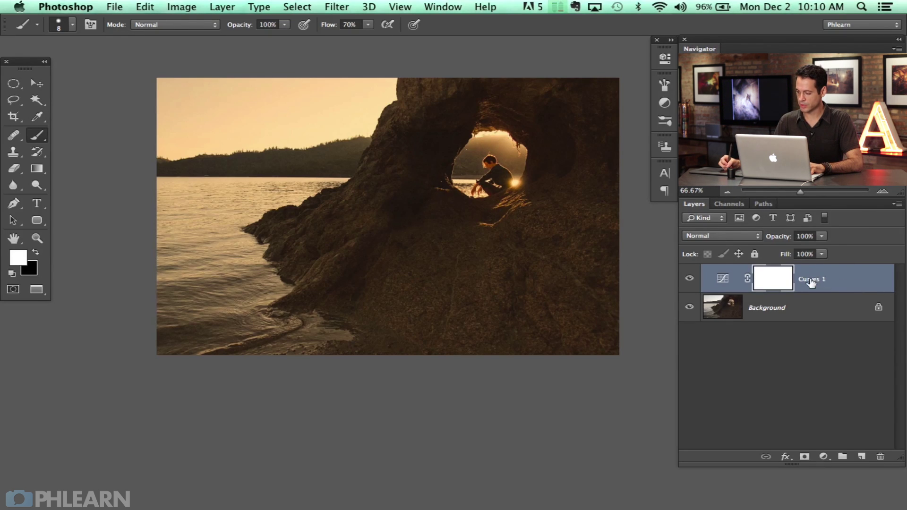
Step: In Curves 1's Blend If, split the Underlying Layer shadow slider and spread it to 255
{"action": "double_click", "coordinate": [843, 284]}
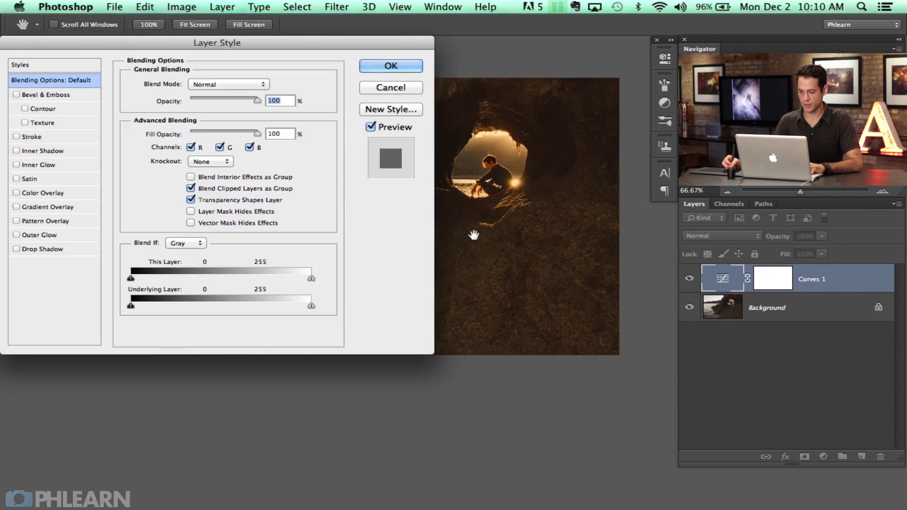
{"action": "left_click_drag", "start_coordinate": [471, 235], "coordinate": [498, 217]}
{"action": "left_click_drag", "start_coordinate": [333, 45], "coordinate": [284, 49]}
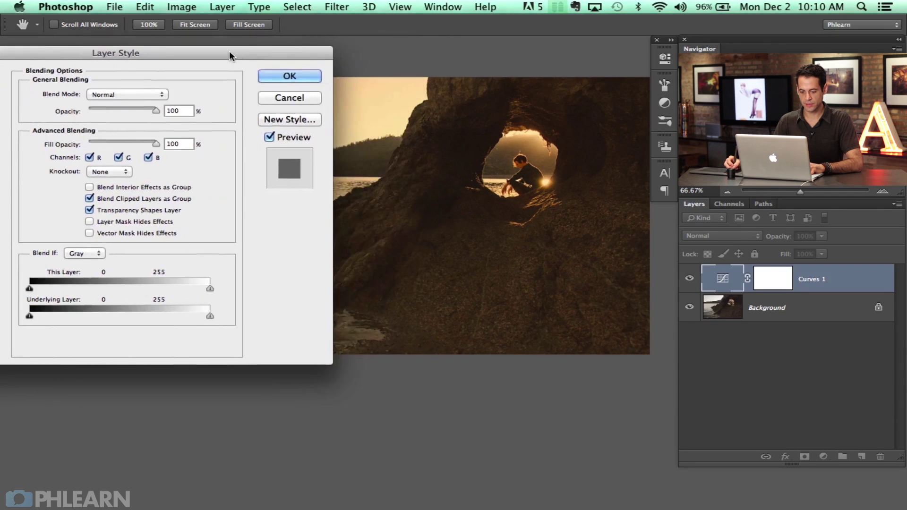
{"action": "left_click_drag", "start_coordinate": [229, 55], "coordinate": [200, 83]}
{"action": "left_click_drag", "start_coordinate": [462, 186], "coordinate": [503, 204]}
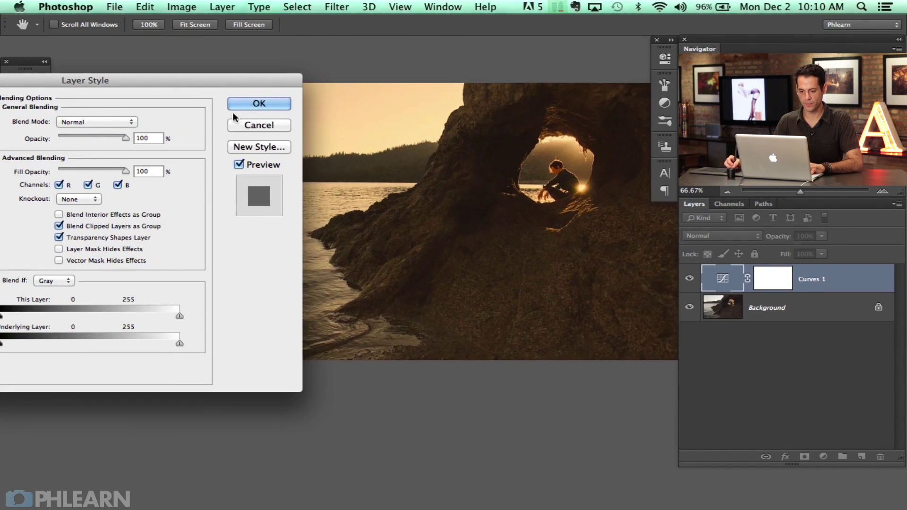
{"action": "left_click_drag", "start_coordinate": [223, 78], "coordinate": [237, 61]}
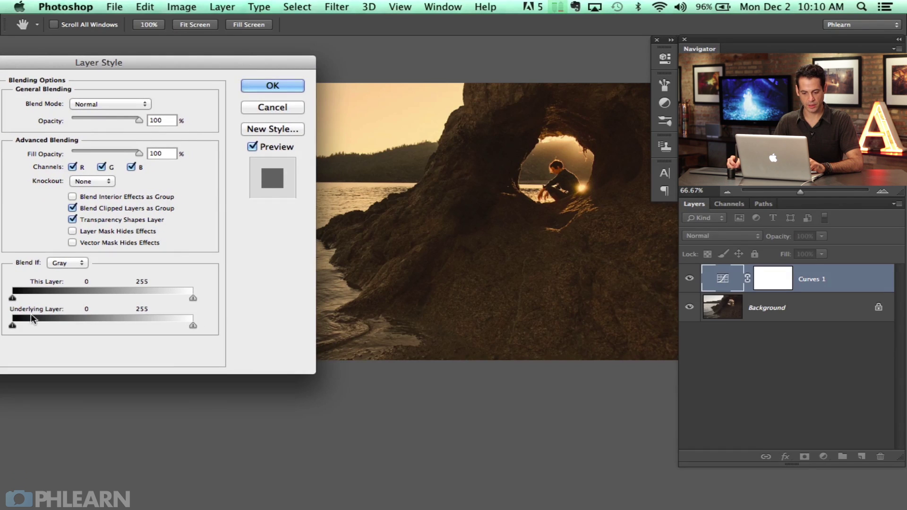
{"action": "key", "text": "alt"}
{"action": "left_click_drag", "start_coordinate": [12, 325], "coordinate": [17, 326]}
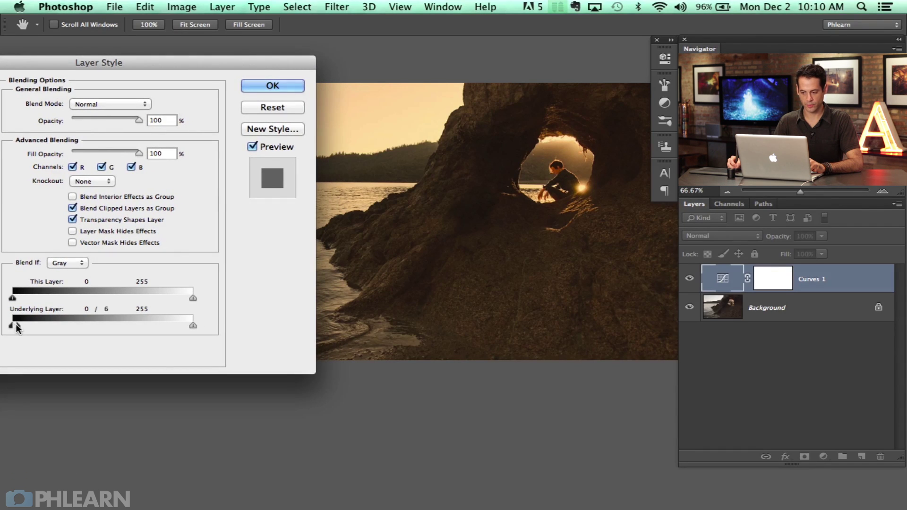
{"action": "left_click_drag", "start_coordinate": [102, 315], "coordinate": [189, 305]}
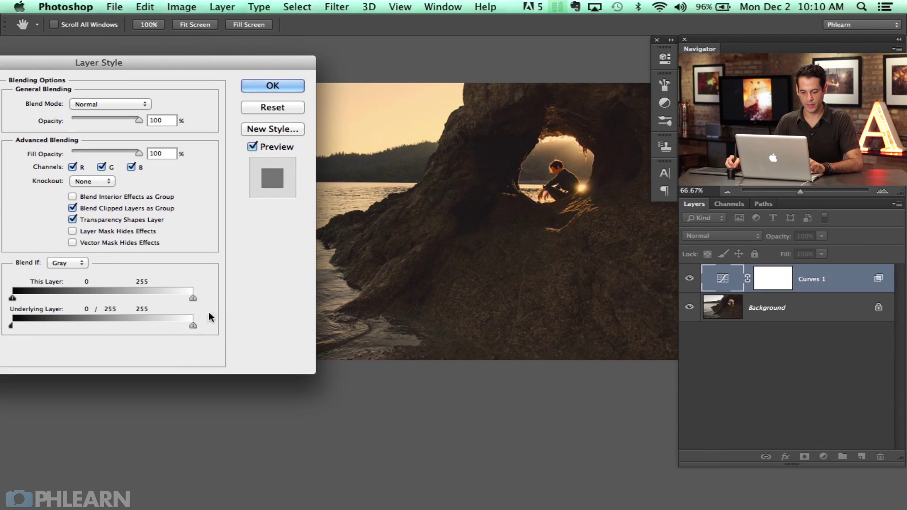
{"action": "key", "text": "Return"}
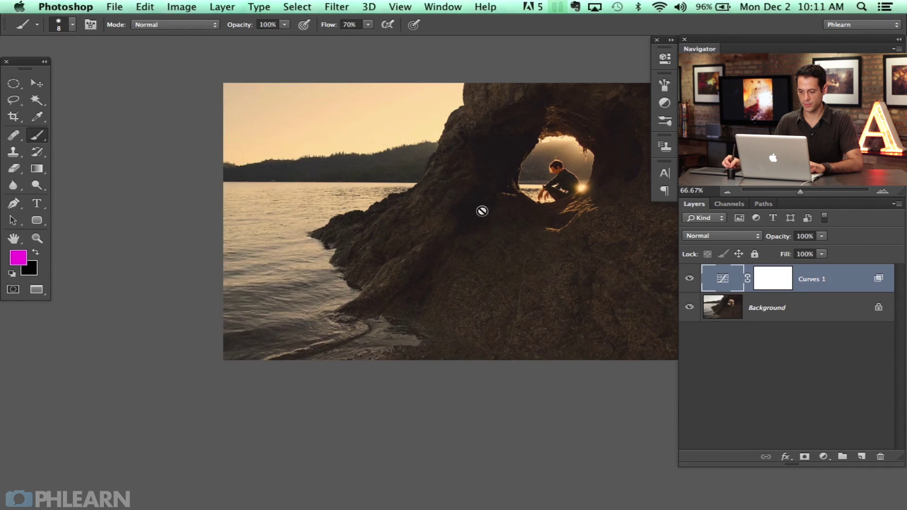
{"action": "left_click_drag", "start_coordinate": [481, 211], "coordinate": [353, 200]}
{"action": "left_click", "coordinate": [687, 282]}
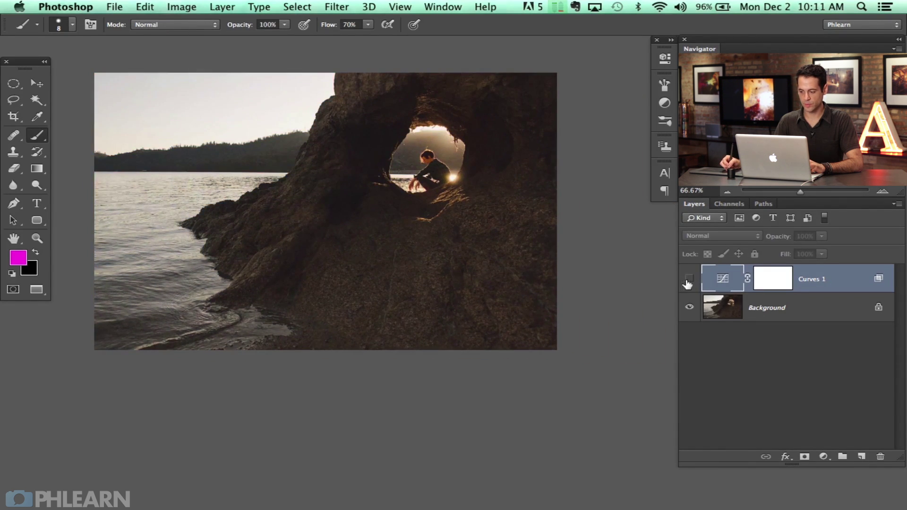
{"action": "left_click", "coordinate": [689, 283]}
{"action": "left_click", "coordinate": [689, 283]}
{"action": "left_click", "coordinate": [689, 283]}
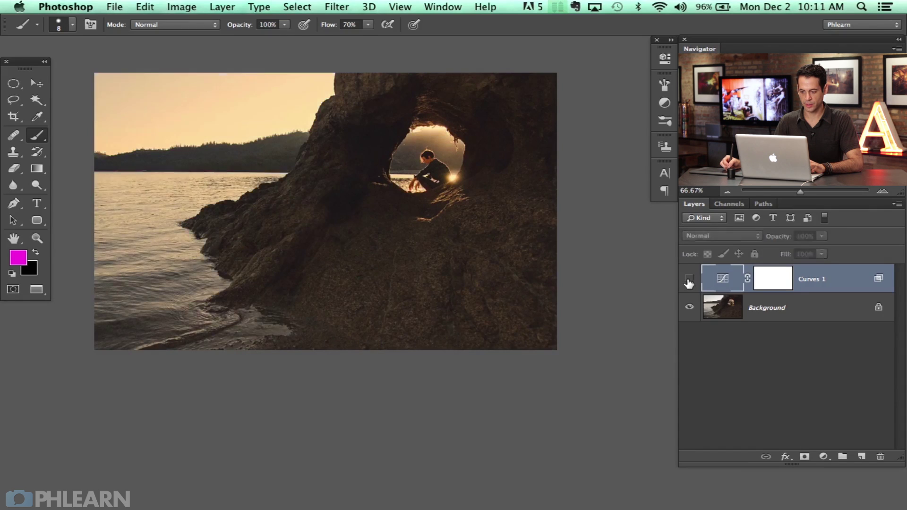
{"action": "left_click", "coordinate": [687, 284]}
{"action": "left_click", "coordinate": [685, 283]}
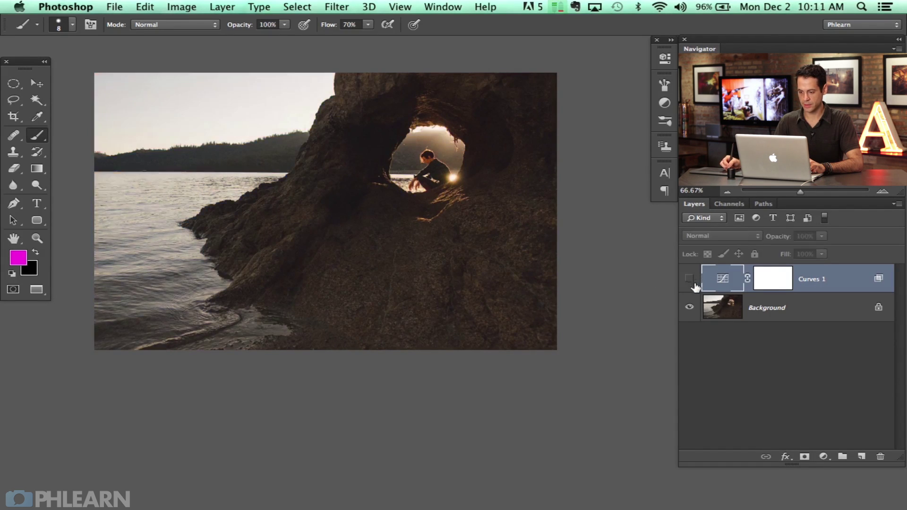
{"action": "double_click", "coordinate": [728, 284]}
{"action": "left_click", "coordinate": [545, 104]}
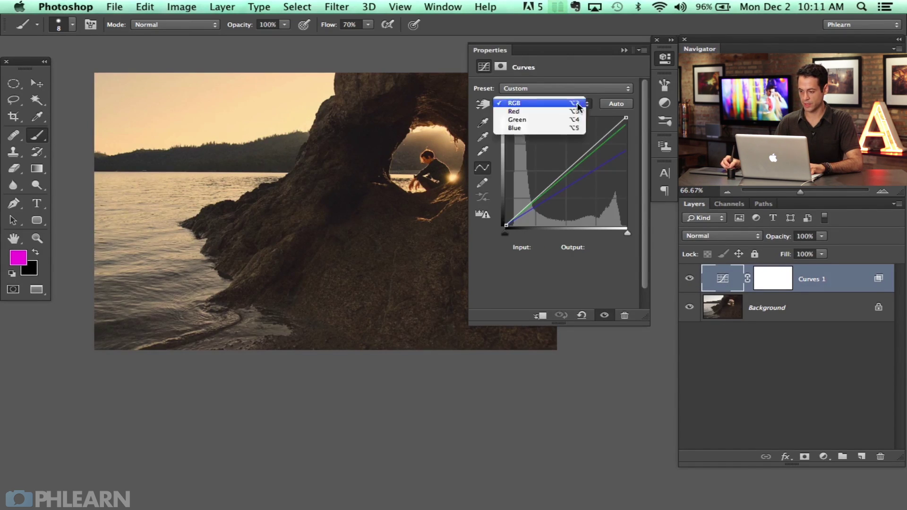
{"action": "left_click", "coordinate": [528, 112]}
{"action": "left_click_drag", "start_coordinate": [626, 117], "coordinate": [658, 189]}
{"action": "left_click_drag", "start_coordinate": [654, 128], "coordinate": [625, 118]}
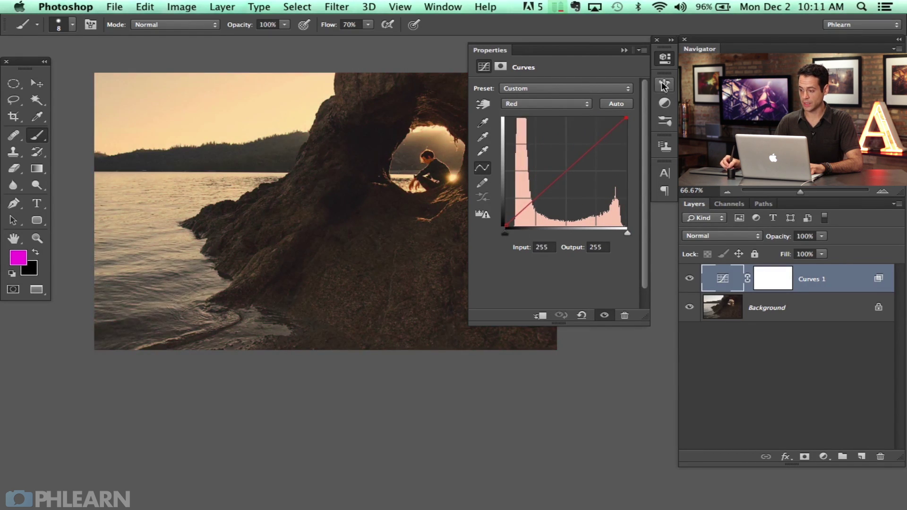
{"action": "left_click", "coordinate": [664, 86]}
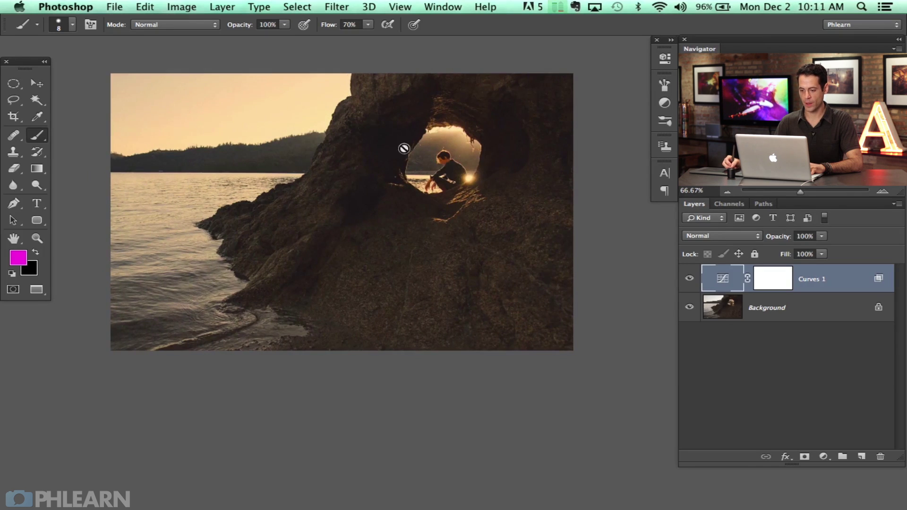
Step: Add Curves 2, raising Red midtones 126→148 and lowering Blue 145→133
{"action": "left_click", "coordinate": [823, 456]}
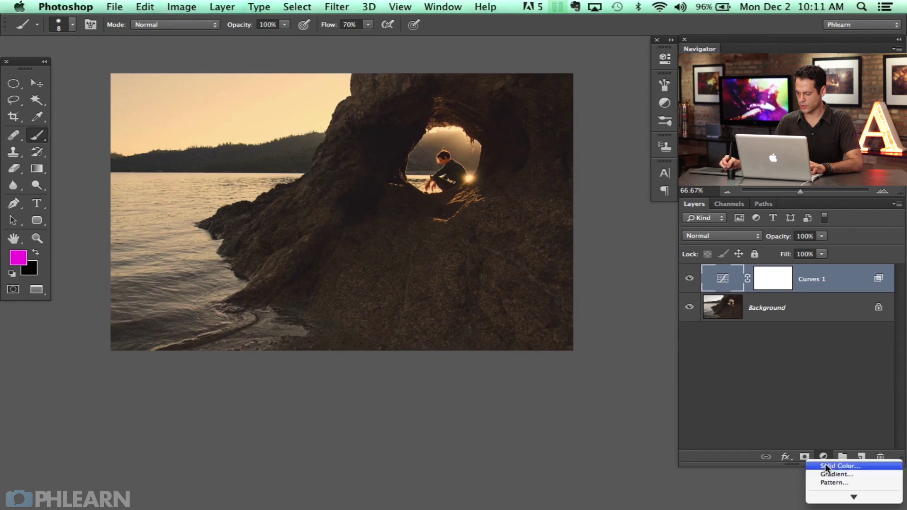
{"action": "left_click", "coordinate": [834, 458]}
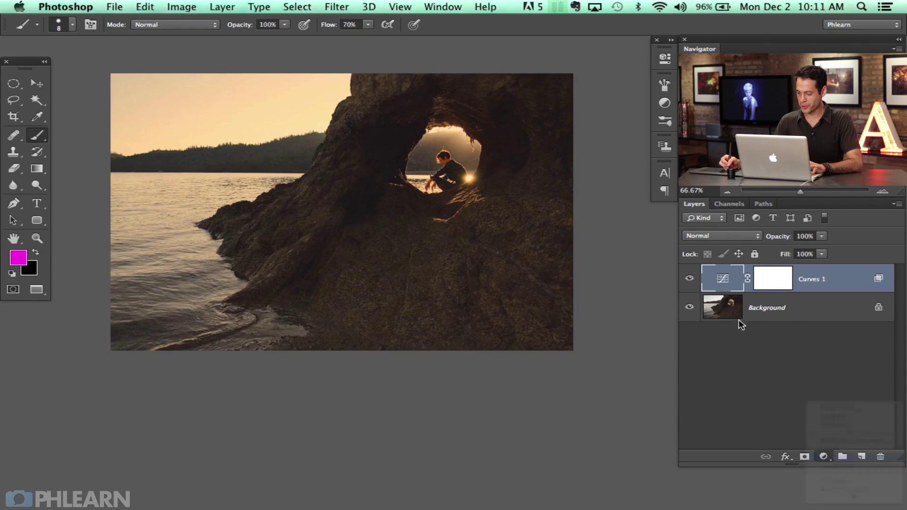
{"action": "scroll", "coordinate": [387, 192], "scroll_direction": "right", "scroll_amount": 5}
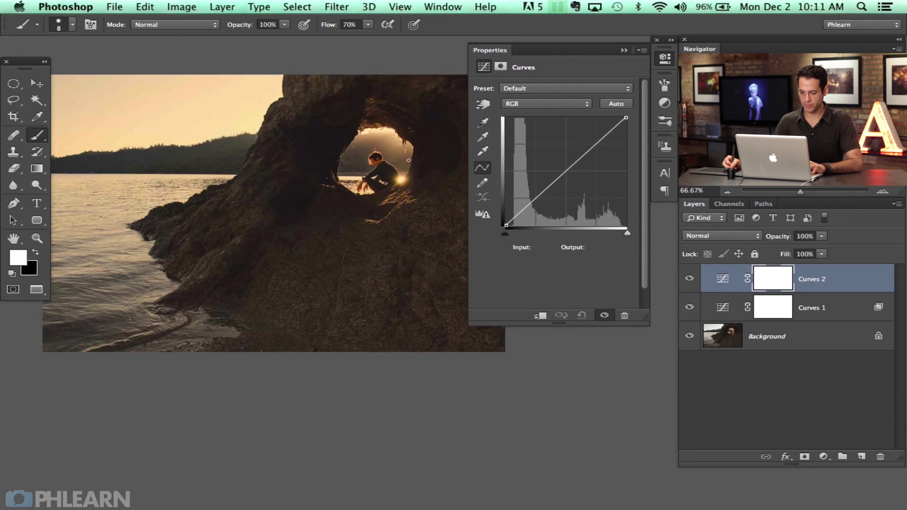
{"action": "left_click", "coordinate": [531, 103]}
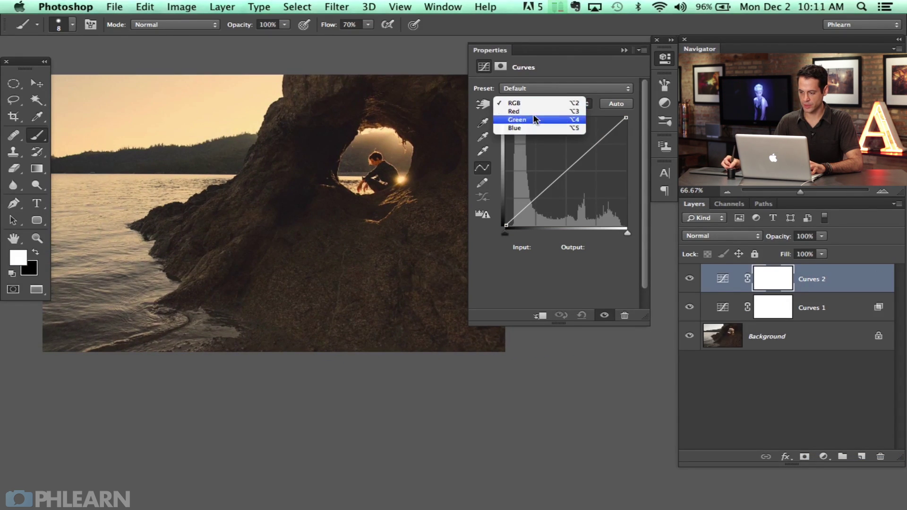
{"action": "left_click", "coordinate": [543, 112]}
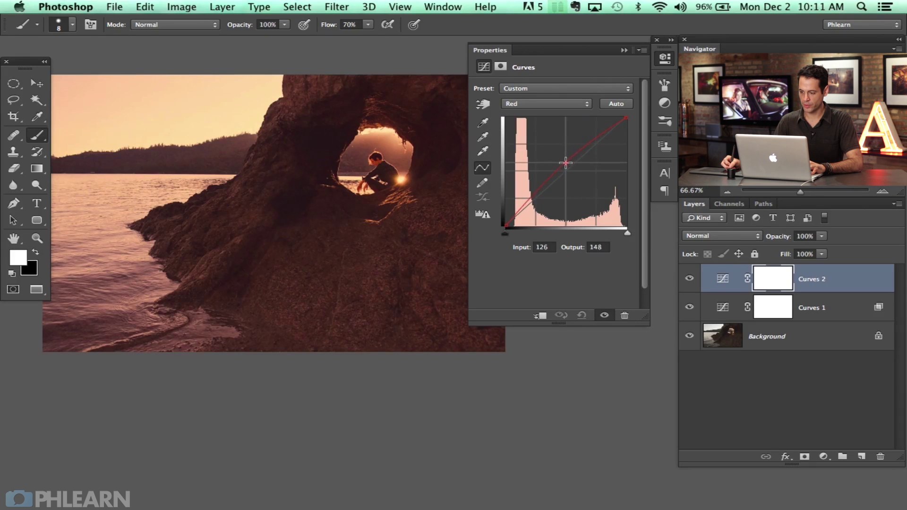
{"action": "left_click", "coordinate": [530, 106]}
{"action": "left_click", "coordinate": [536, 119]}
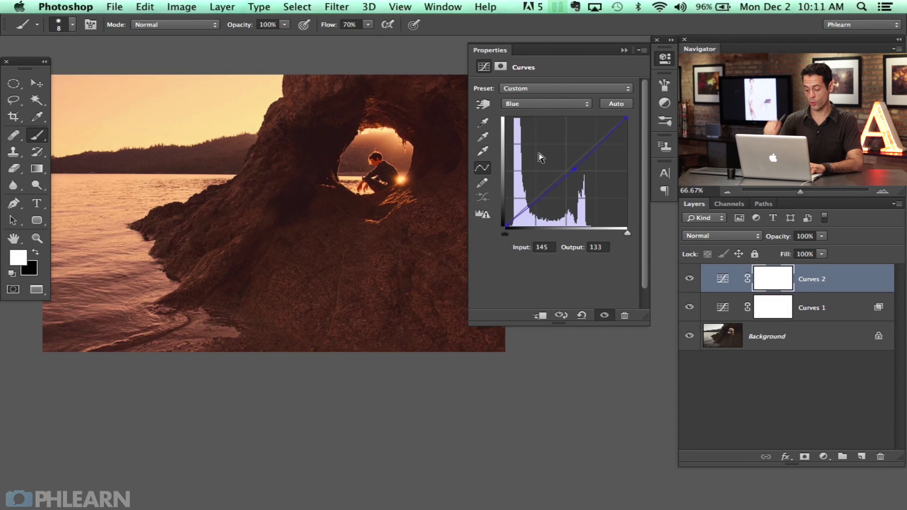
{"action": "left_click", "coordinate": [664, 60]}
Step: Invert the Curves 2 mask and choose the Foreground to Transparent gradient
{"action": "left_click_drag", "start_coordinate": [342, 265], "coordinate": [442, 265]}
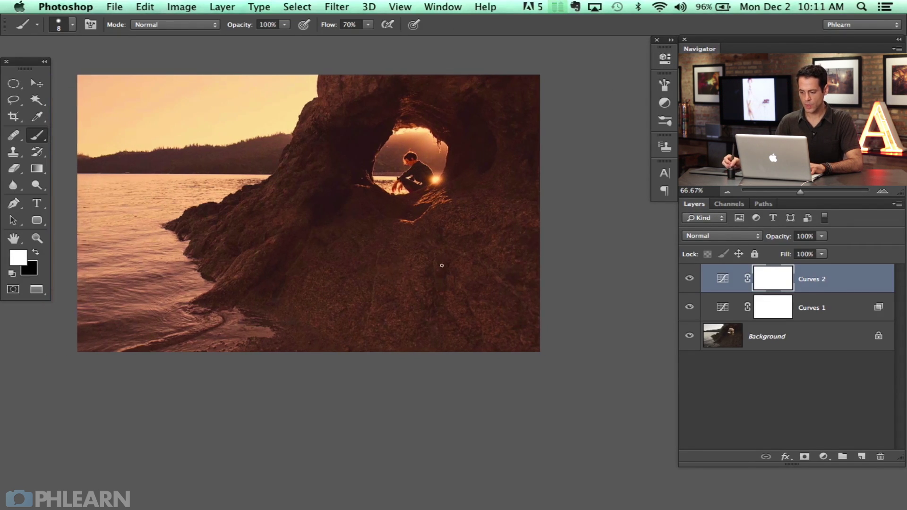
{"action": "key", "text": "super+i"}
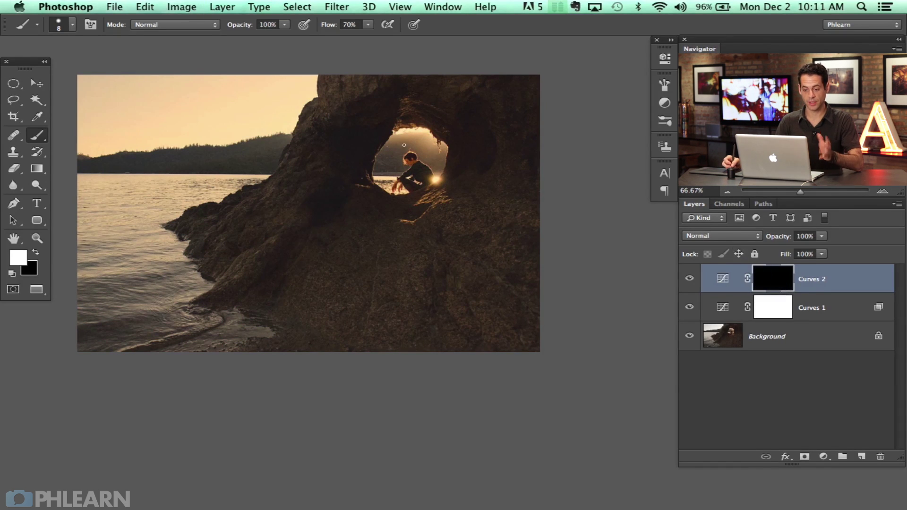
{"action": "left_click", "coordinate": [36, 171]}
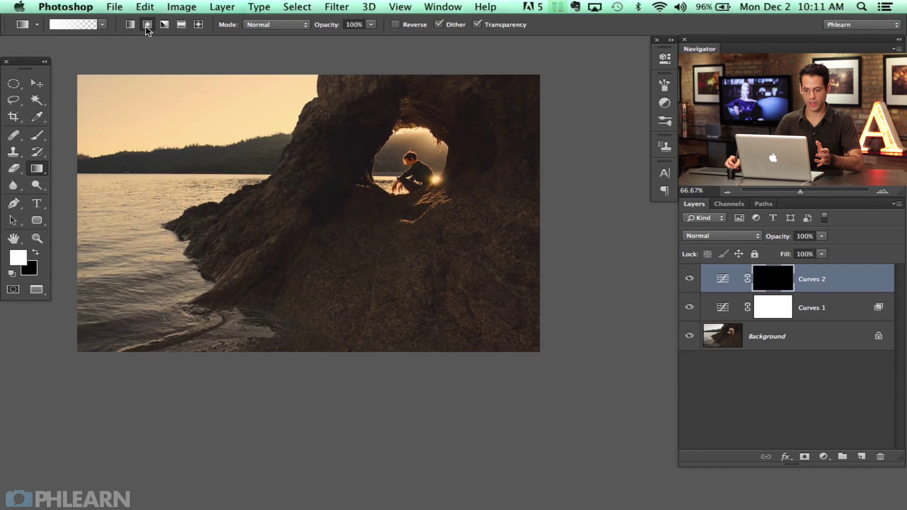
{"action": "left_click", "coordinate": [77, 25]}
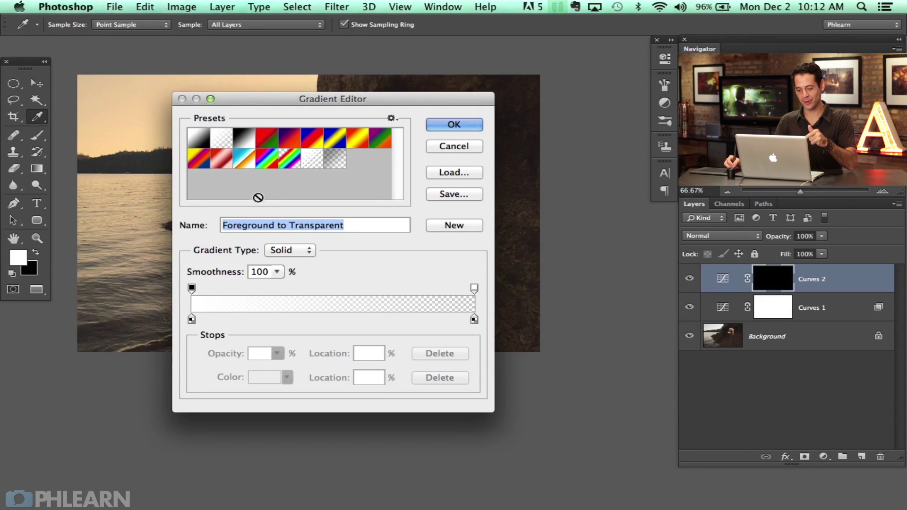
{"action": "left_click", "coordinate": [467, 128]}
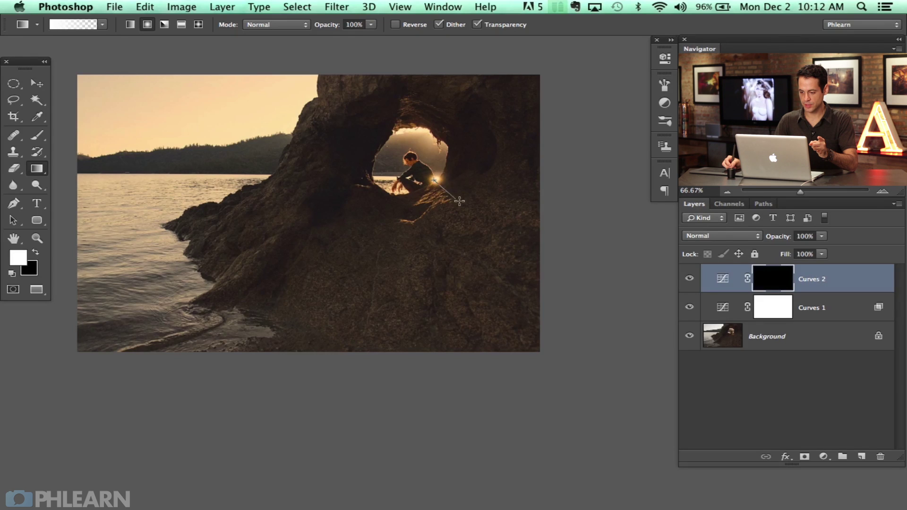
Step: Compare the photo with and without Curves 2, then reopen its Red channel curve
{"action": "left_click", "coordinate": [690, 279]}
{"action": "left_click", "coordinate": [690, 279]}
{"action": "left_click", "coordinate": [690, 278]}
{"action": "left_click", "coordinate": [690, 278]}
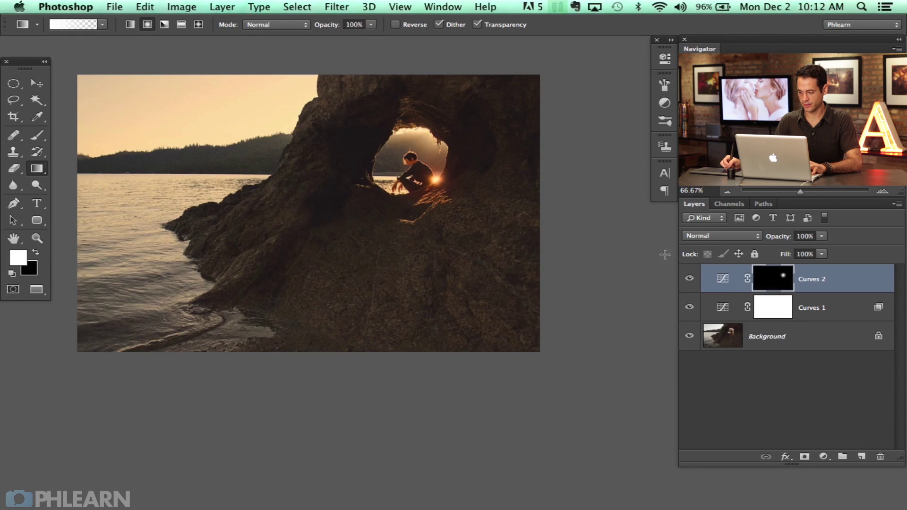
{"action": "double_click", "coordinate": [727, 280]}
{"action": "left_click", "coordinate": [528, 104]}
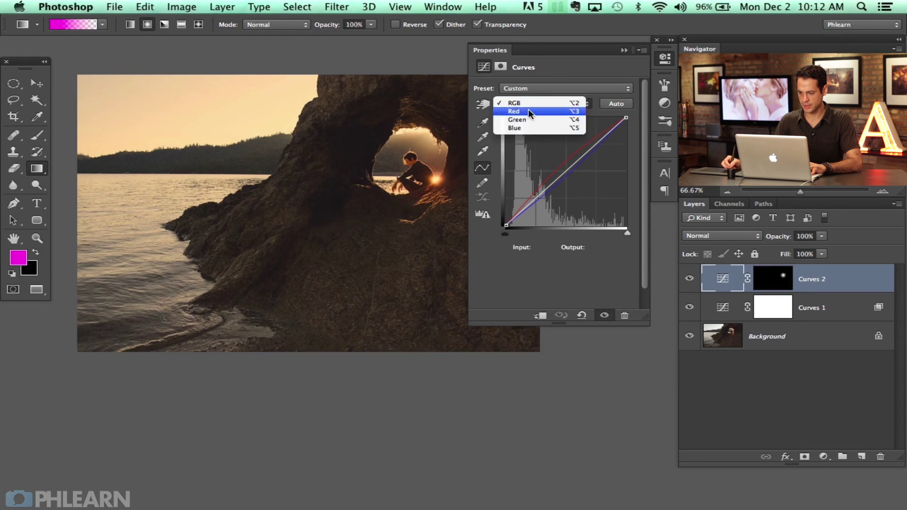
{"action": "left_click", "coordinate": [528, 109]}
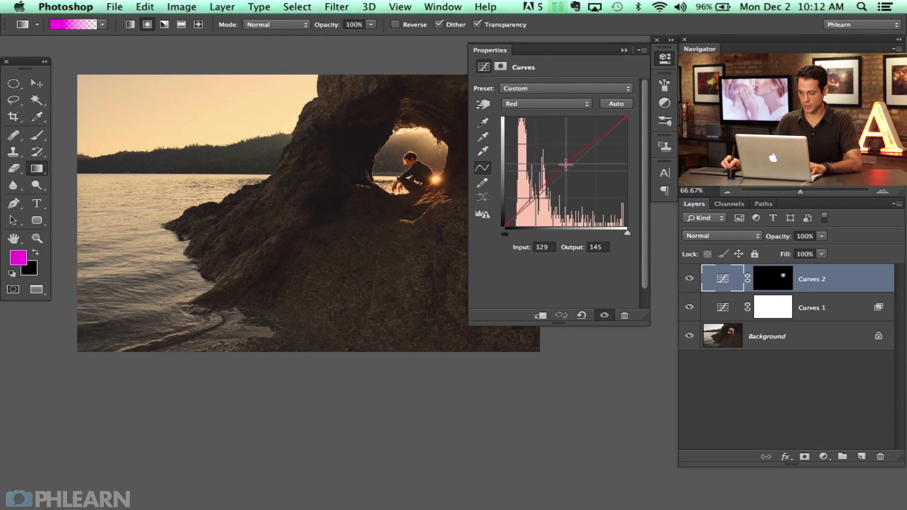
Step: Compare the sun glow on and off, then add a new empty Layer 1
{"action": "left_click", "coordinate": [690, 282]}
{"action": "left_click", "coordinate": [690, 282]}
{"action": "left_click", "coordinate": [690, 282]}
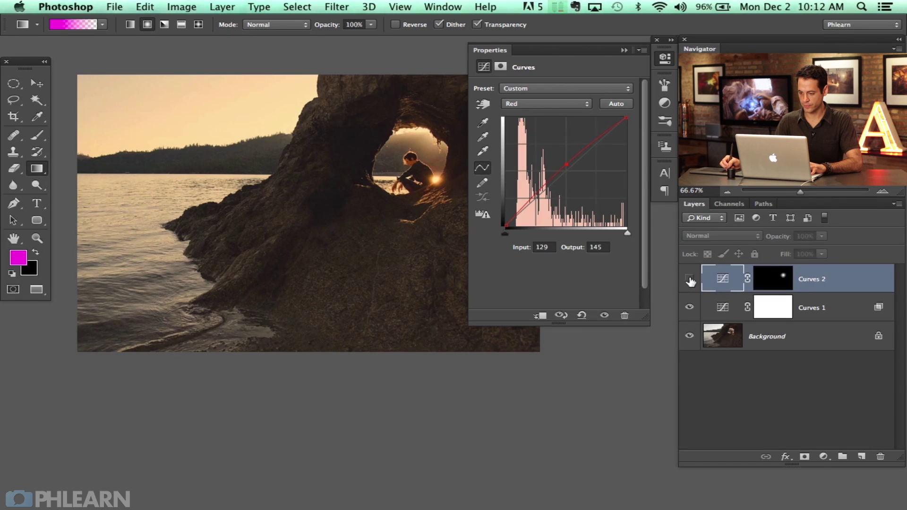
{"action": "left_click", "coordinate": [692, 280]}
{"action": "left_click", "coordinate": [693, 280]}
{"action": "left_click", "coordinate": [693, 280]}
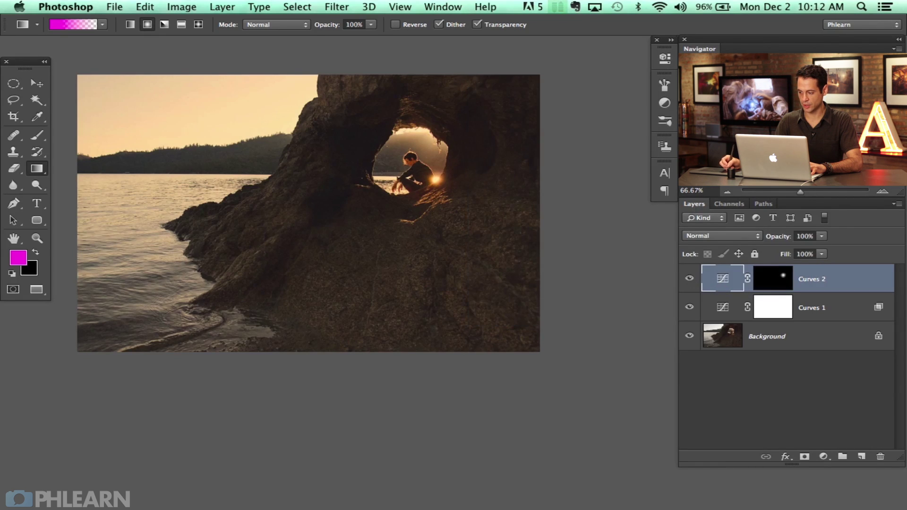
{"action": "key", "text": "alt+shift+super+n"}
Step: Switch to the Brush and resize it to about 132 px
{"action": "key", "text": "b"}
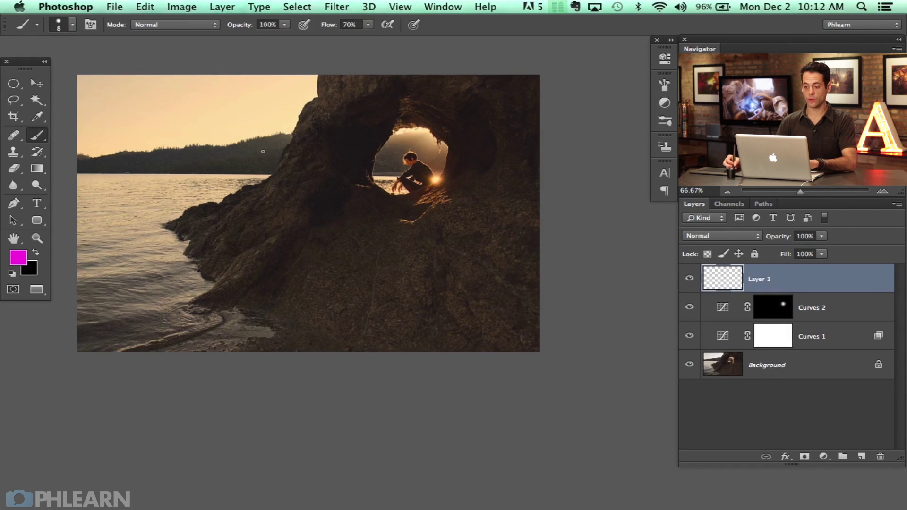
{"action": "right_click", "coordinate": [285, 149]}
{"action": "left_click_drag", "start_coordinate": [305, 174], "coordinate": [322, 174]}
{"action": "key", "text": "Return"}
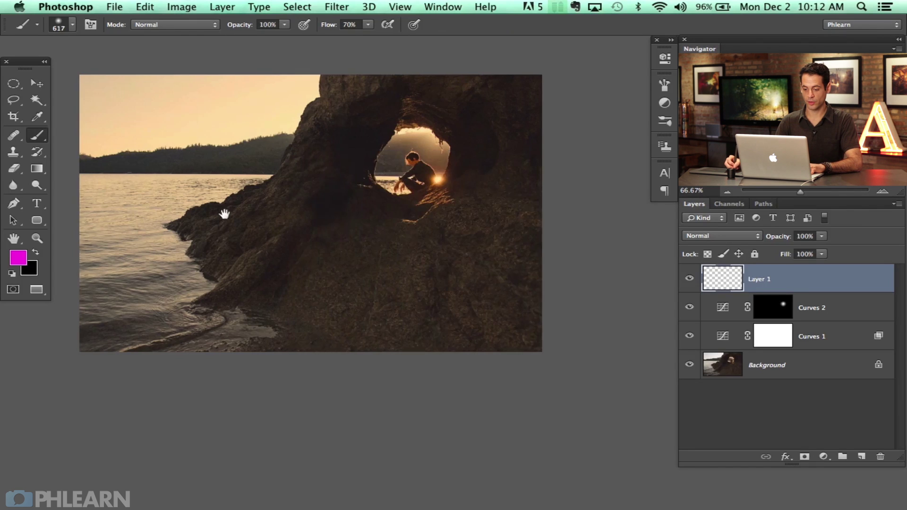
{"action": "left_click_drag", "start_coordinate": [435, 184], "coordinate": [356, 174], "text": "ctrl+alt"}
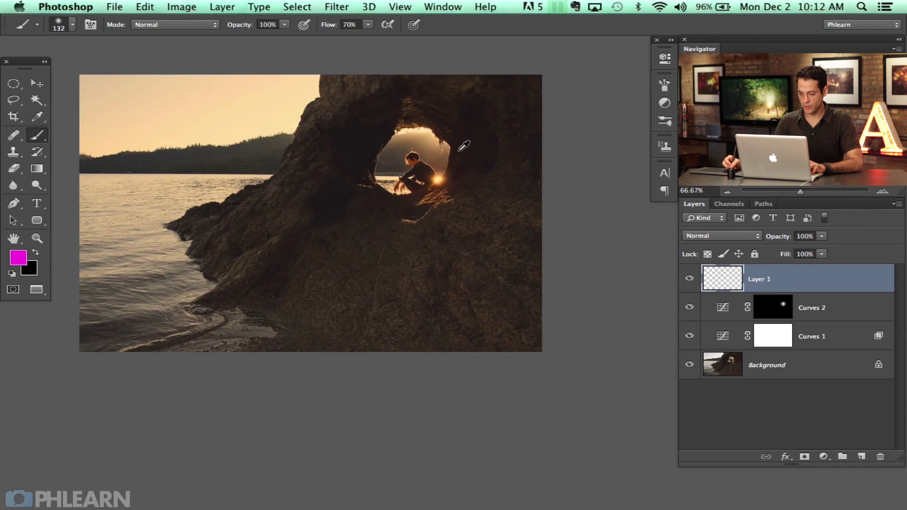
Step: Sample a warm brown tone from the rock and arch
{"action": "left_click", "coordinate": [443, 153], "text": "alt"}
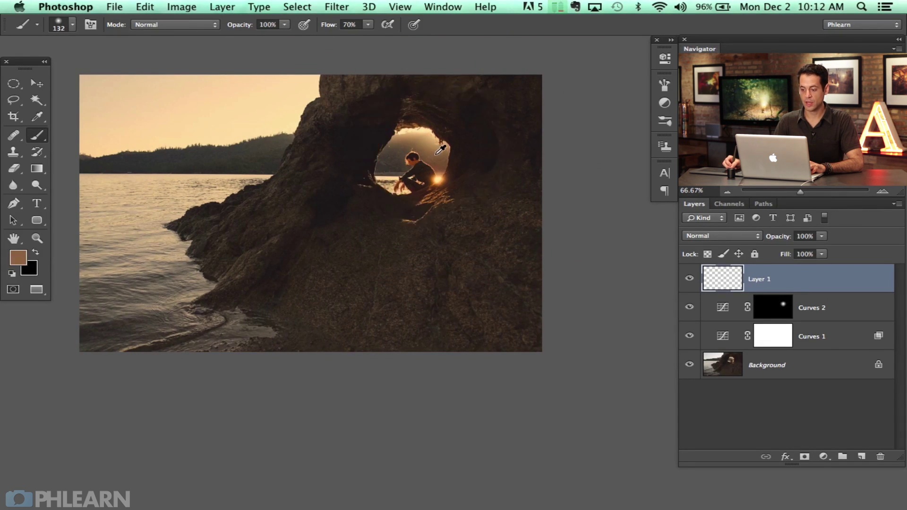
{"action": "left_click", "coordinate": [439, 152], "text": "alt"}
{"action": "left_click_drag", "start_coordinate": [440, 151], "coordinate": [440, 141], "text": "alt"}
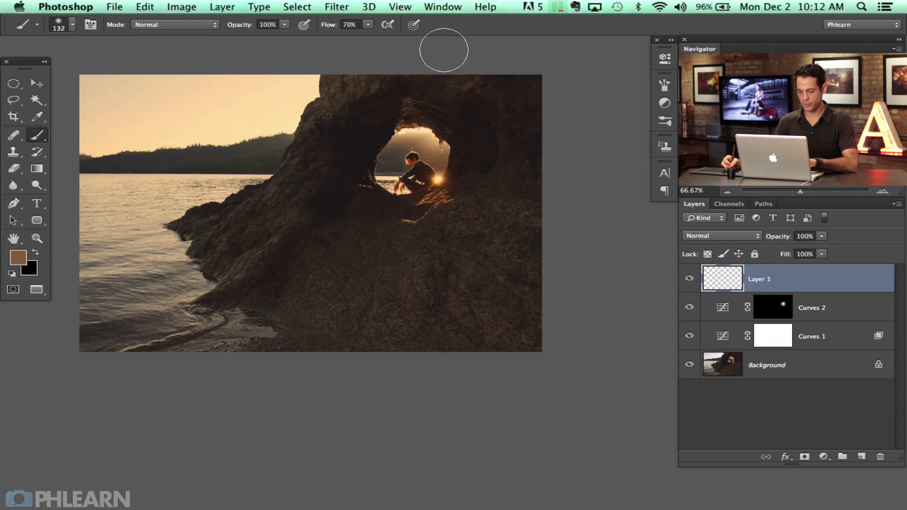
{"action": "left_click", "coordinate": [432, 152], "text": "alt"}
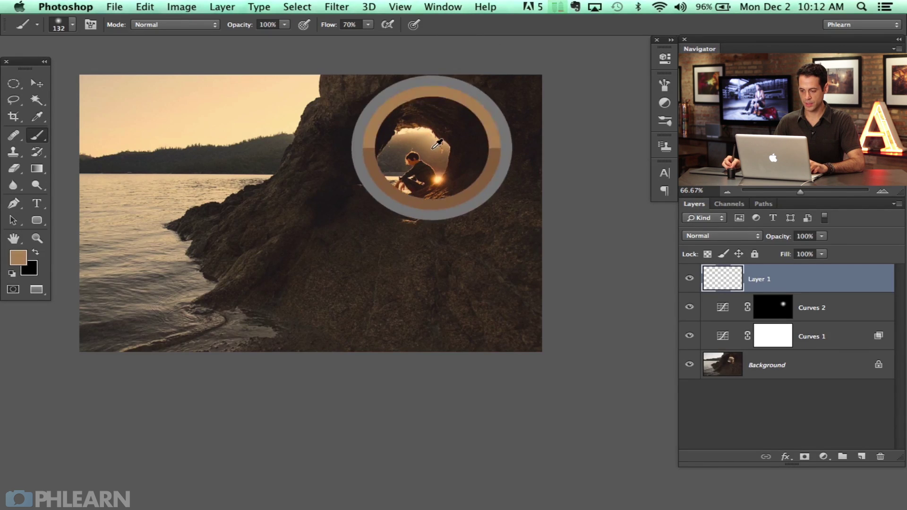
{"action": "left_click", "coordinate": [432, 153], "text": "alt"}
{"action": "left_click", "coordinate": [432, 154], "text": "alt"}
{"action": "mouse_move", "coordinate": [432, 154]}
{"action": "left_mouse_down"}
{"action": "mouse_move", "coordinate": [460, 184]}
{"action": "mouse_move", "coordinate": [494, 185]}
{"action": "mouse_move", "coordinate": [460, 176]}
{"action": "mouse_move", "coordinate": [462, 144]}
{"action": "mouse_move", "coordinate": [440, 131]}
{"action": "mouse_move", "coordinate": [472, 166]}
{"action": "left_mouse_up"}
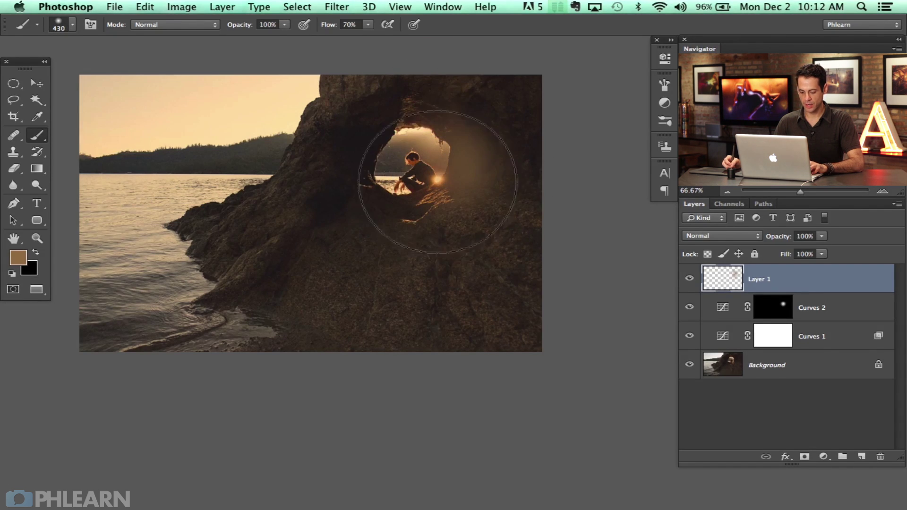
Step: Paint a faint 20%-flow warm glow over the arch's right side
{"action": "key", "text": "shift+2"}
{"action": "mouse_move", "coordinate": [404, 113]}
{"action": "left_mouse_down"}
{"action": "mouse_move", "coordinate": [496, 149]}
{"action": "mouse_move", "coordinate": [521, 202]}
{"action": "mouse_move", "coordinate": [507, 102]}
{"action": "mouse_move", "coordinate": [490, 216]}
{"action": "mouse_move", "coordinate": [438, 227]}
{"action": "mouse_move", "coordinate": [504, 107]}
{"action": "left_mouse_up"}
{"action": "left_click", "coordinate": [721, 236]}
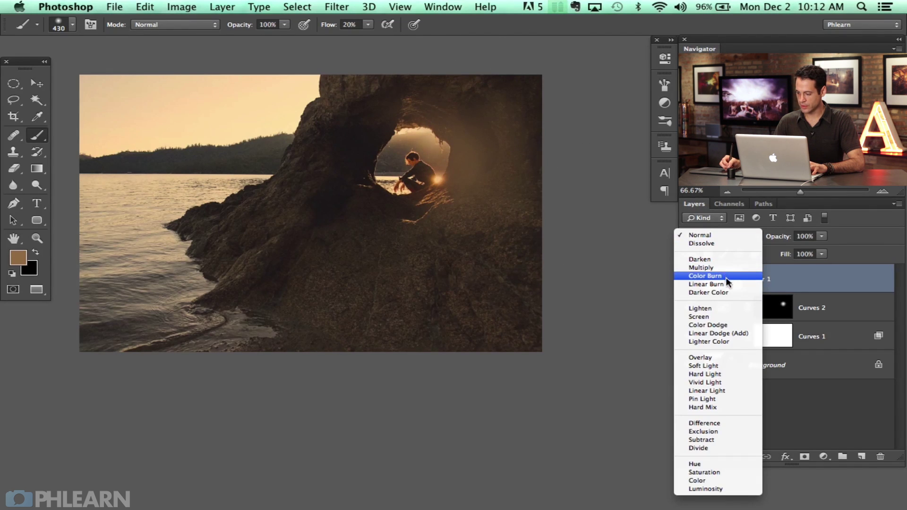
Step: Set Layer 1 to Color Dodge and paint sampled tan and yellow light around the arch
{"action": "left_click", "coordinate": [724, 325]}
{"action": "mouse_move", "coordinate": [444, 169]}
{"action": "left_mouse_down"}
{"action": "mouse_move", "coordinate": [461, 166]}
{"action": "mouse_move", "coordinate": [464, 210]}
{"action": "mouse_move", "coordinate": [502, 206]}
{"action": "mouse_move", "coordinate": [436, 150]}
{"action": "left_mouse_up"}
{"action": "left_click", "coordinate": [407, 152], "text": "alt"}
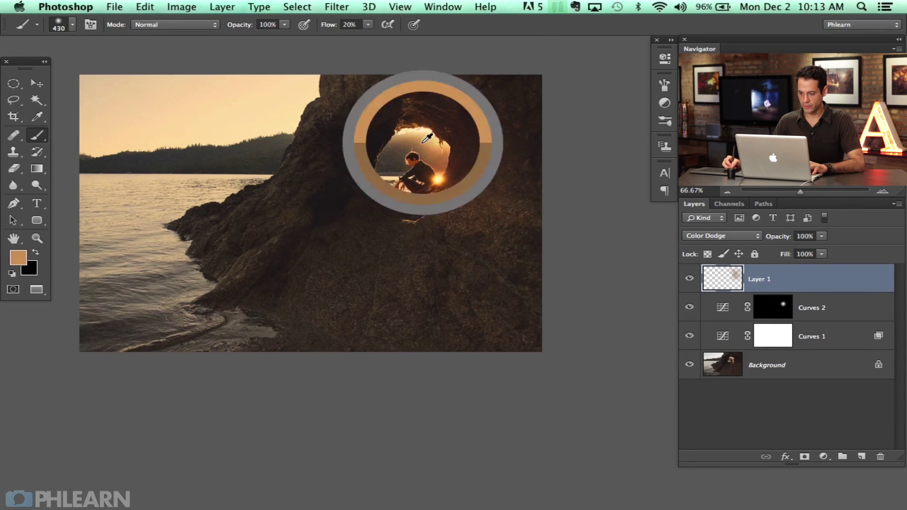
{"action": "mouse_move", "coordinate": [473, 121]}
{"action": "left_mouse_down"}
{"action": "mouse_move", "coordinate": [473, 152]}
{"action": "mouse_move", "coordinate": [449, 198]}
{"action": "mouse_move", "coordinate": [436, 200]}
{"action": "mouse_move", "coordinate": [450, 203]}
{"action": "mouse_move", "coordinate": [389, 194]}
{"action": "mouse_move", "coordinate": [378, 171]}
{"action": "mouse_move", "coordinate": [388, 144]}
{"action": "mouse_move", "coordinate": [379, 154]}
{"action": "mouse_move", "coordinate": [246, 173]}
{"action": "mouse_move", "coordinate": [287, 142]}
{"action": "mouse_move", "coordinate": [224, 160]}
{"action": "mouse_move", "coordinate": [213, 149]}
{"action": "mouse_move", "coordinate": [269, 148]}
{"action": "mouse_move", "coordinate": [126, 153]}
{"action": "mouse_move", "coordinate": [282, 157]}
{"action": "mouse_move", "coordinate": [275, 173]}
{"action": "mouse_move", "coordinate": [311, 160]}
{"action": "mouse_move", "coordinate": [276, 143]}
{"action": "mouse_move", "coordinate": [136, 163]}
{"action": "mouse_move", "coordinate": [374, 154]}
{"action": "mouse_move", "coordinate": [410, 162]}
{"action": "mouse_move", "coordinate": [154, 166]}
{"action": "mouse_move", "coordinate": [257, 159]}
{"action": "mouse_move", "coordinate": [291, 174]}
{"action": "mouse_move", "coordinate": [295, 151]}
{"action": "mouse_move", "coordinate": [350, 157]}
{"action": "mouse_move", "coordinate": [375, 134]}
{"action": "mouse_move", "coordinate": [417, 176]}
{"action": "mouse_move", "coordinate": [410, 198]}
{"action": "mouse_move", "coordinate": [432, 199]}
{"action": "mouse_move", "coordinate": [461, 180]}
{"action": "mouse_move", "coordinate": [456, 111]}
{"action": "mouse_move", "coordinate": [410, 110]}
{"action": "mouse_move", "coordinate": [397, 128]}
{"action": "left_mouse_up"}
{"action": "left_click", "coordinate": [435, 145], "text": "alt"}
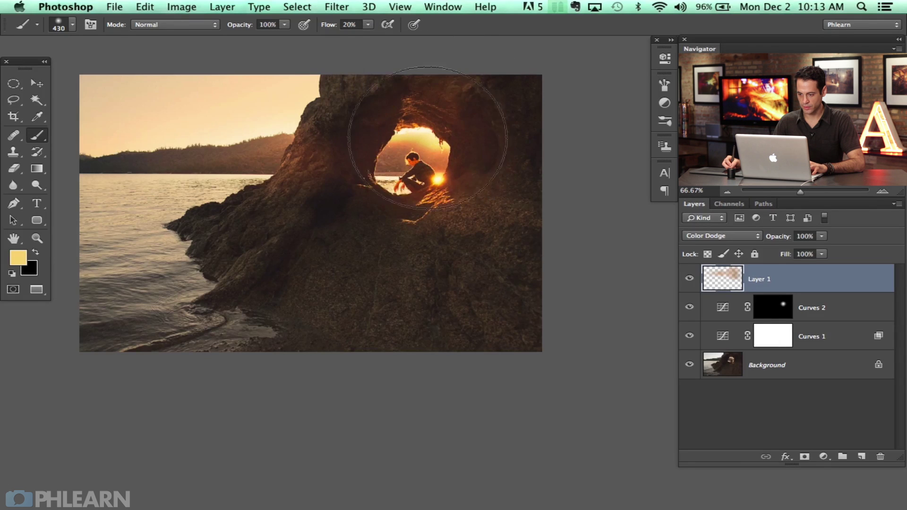
{"action": "left_click_drag", "start_coordinate": [420, 128], "coordinate": [398, 127]}
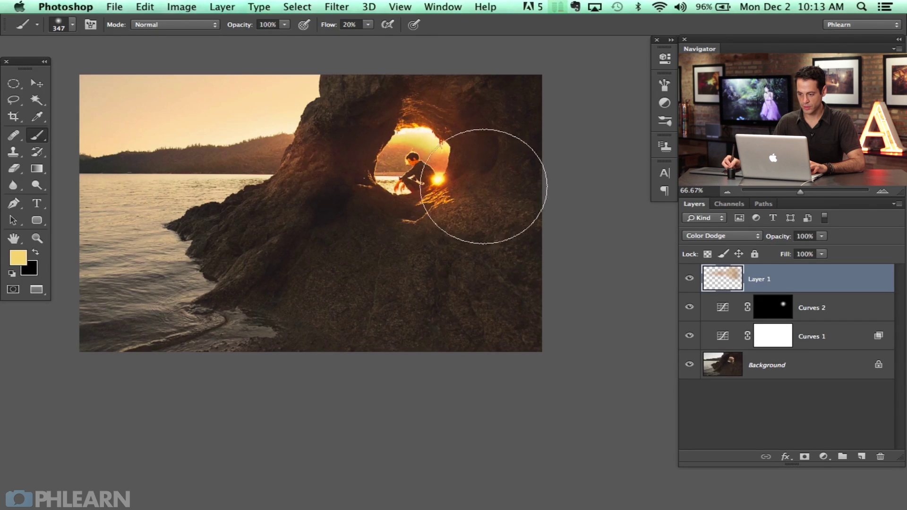
Step: Compare the glow with Layer 1 hidden and shown, then switch to the Eraser
{"action": "left_click", "coordinate": [690, 279]}
{"action": "left_click", "coordinate": [689, 279]}
{"action": "left_click", "coordinate": [689, 278]}
{"action": "left_click", "coordinate": [690, 278]}
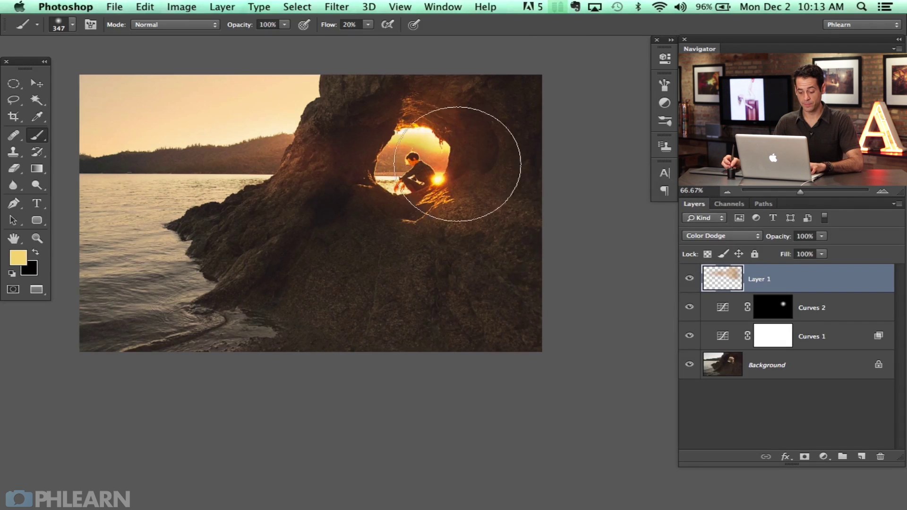
{"action": "key", "text": "e"}
{"action": "right_click", "coordinate": [375, 192]}
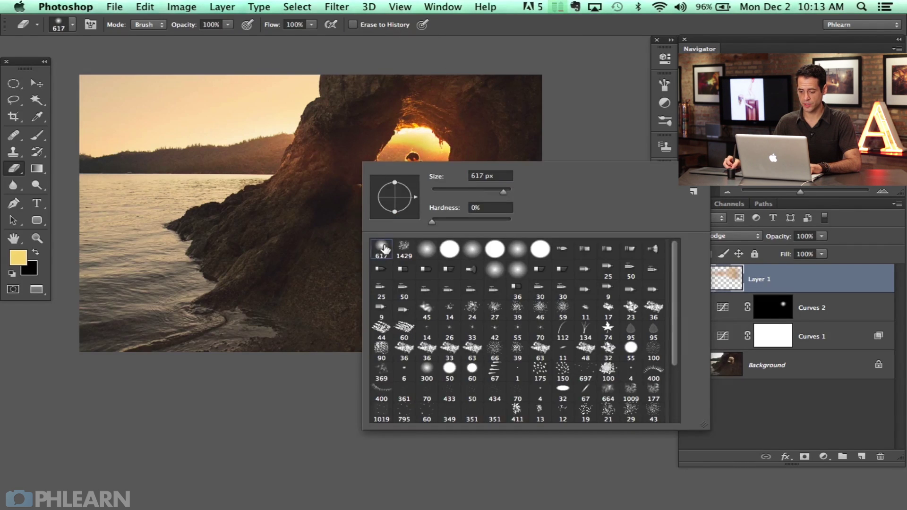
Step: Set a soft round 155 px eraser at 30% flow, then compare the glow on and off
{"action": "double_click", "coordinate": [382, 248]}
{"action": "mouse_move", "coordinate": [435, 202]}
{"action": "left_mouse_down"}
{"action": "mouse_move", "coordinate": [425, 175]}
{"action": "mouse_move", "coordinate": [446, 204]}
{"action": "left_mouse_up"}
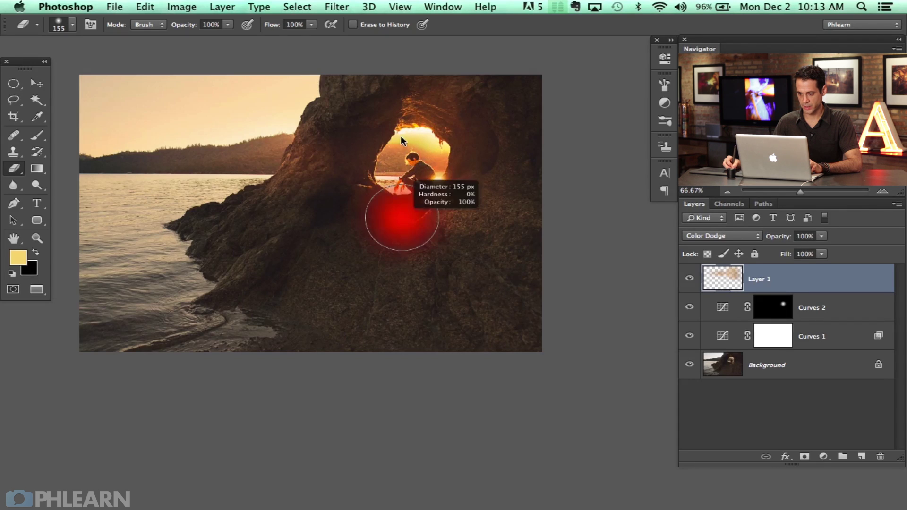
{"action": "key", "text": "shift+3"}
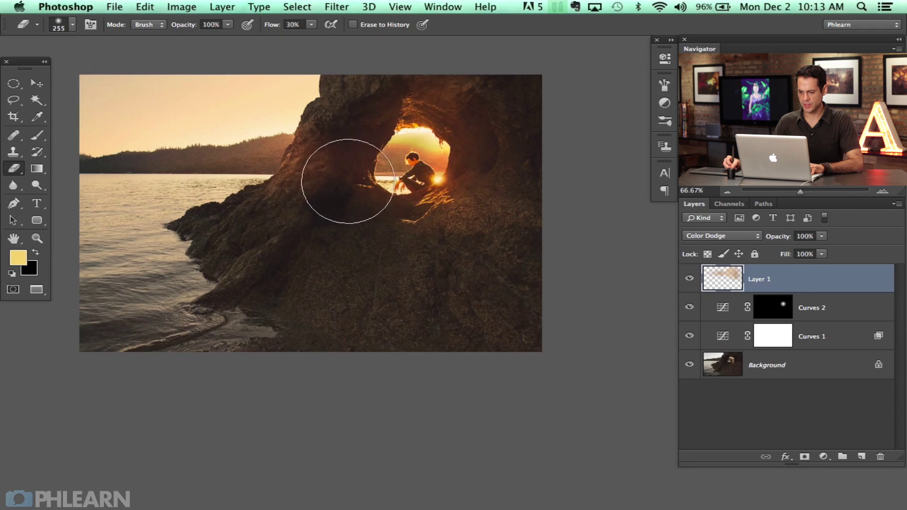
{"action": "key", "text": "b"}
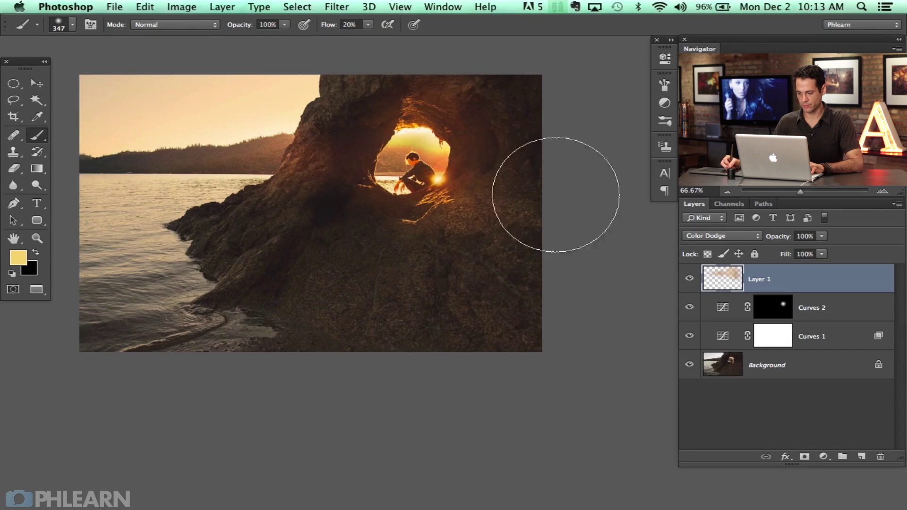
{"action": "left_click", "coordinate": [689, 278]}
{"action": "left_click", "coordinate": [690, 279]}
{"action": "left_click", "coordinate": [689, 278]}
{"action": "left_click", "coordinate": [688, 280]}
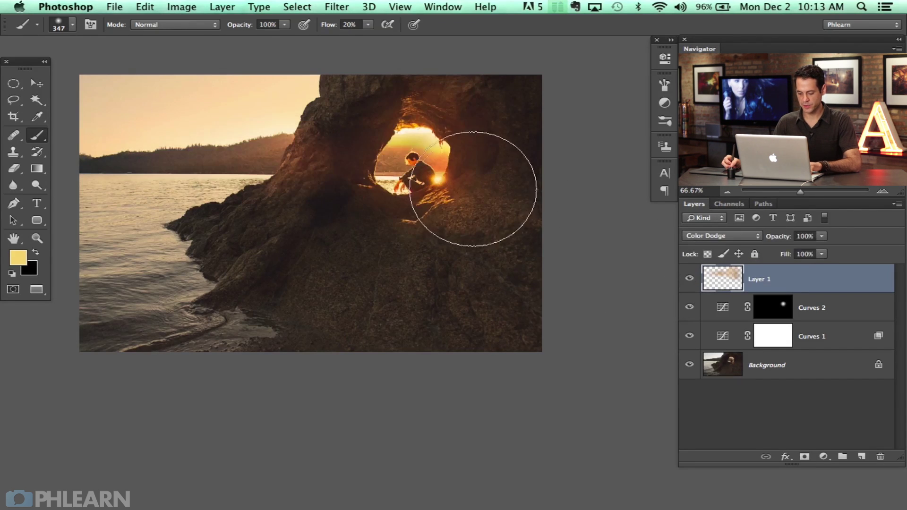
Step: Shrink the eraser to 176 px, then paint sampled orange along the rock edge, hills and water
{"action": "key", "text": "e"}
{"action": "left_click_drag", "start_coordinate": [376, 142], "coordinate": [359, 141]}
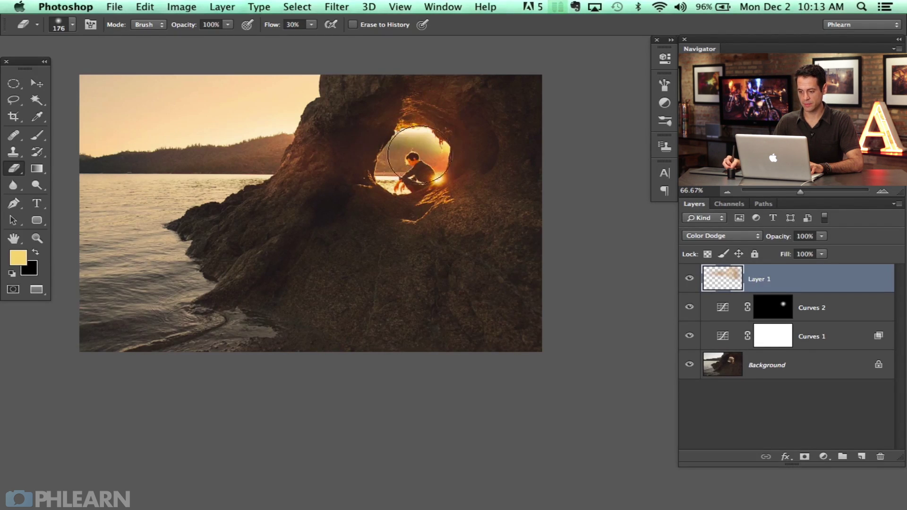
{"action": "key", "text": "b"}
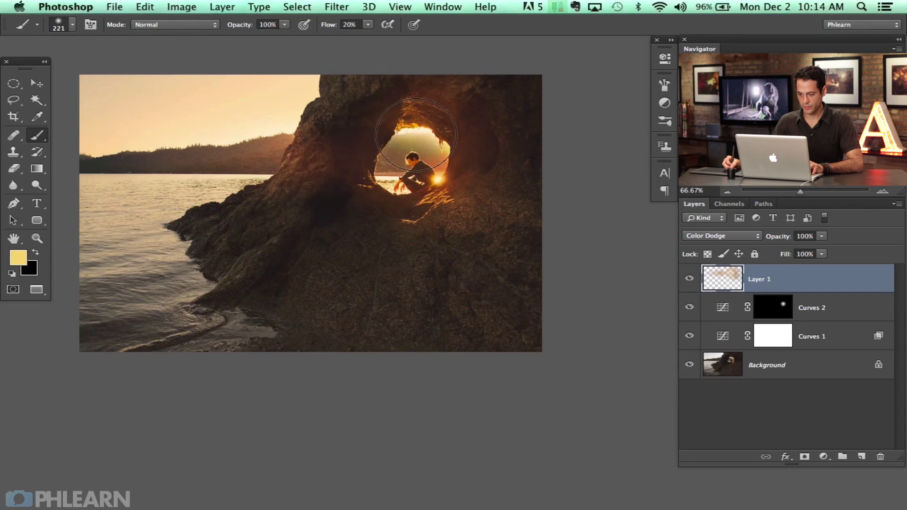
{"action": "left_click", "coordinate": [448, 175], "text": "alt"}
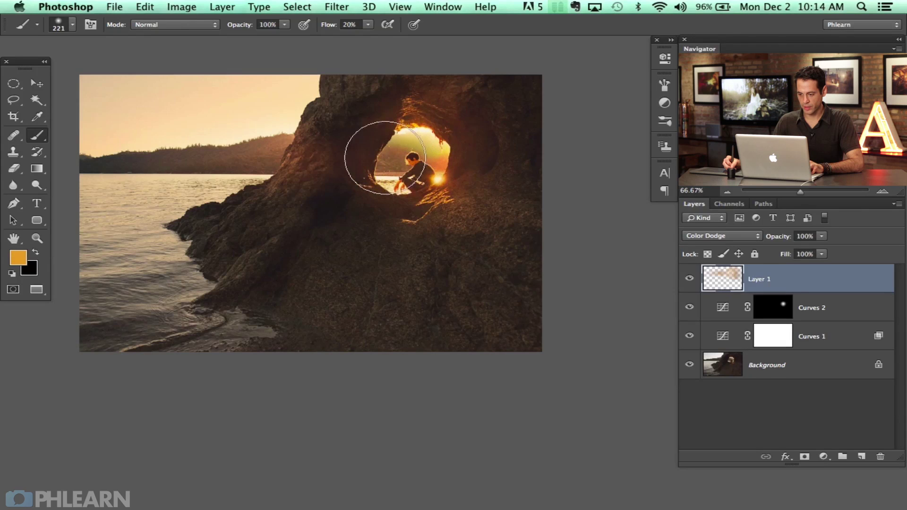
{"action": "left_click_drag", "start_coordinate": [273, 157], "coordinate": [267, 158]}
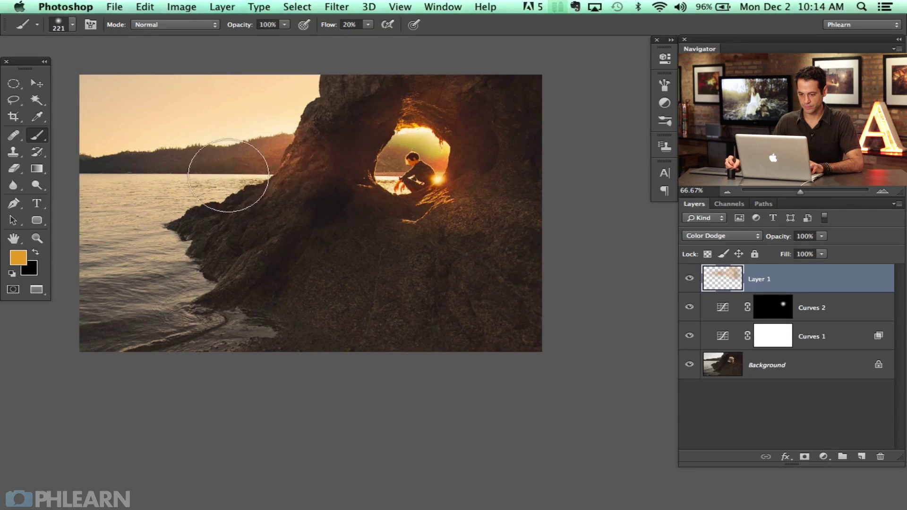
{"action": "mouse_move", "coordinate": [213, 195]}
{"action": "left_mouse_down"}
{"action": "mouse_move", "coordinate": [233, 202]}
{"action": "mouse_move", "coordinate": [111, 227]}
{"action": "left_mouse_up"}
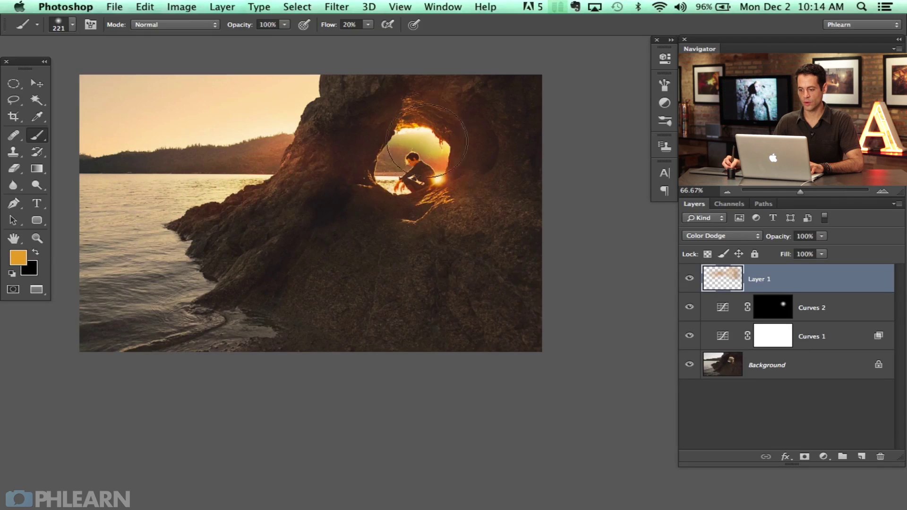
Step: Compare the glow, then sample a darker orange and enlarge the brush to about 293 px
{"action": "left_click", "coordinate": [689, 278]}
{"action": "left_click", "coordinate": [690, 279]}
{"action": "left_click", "coordinate": [689, 278]}
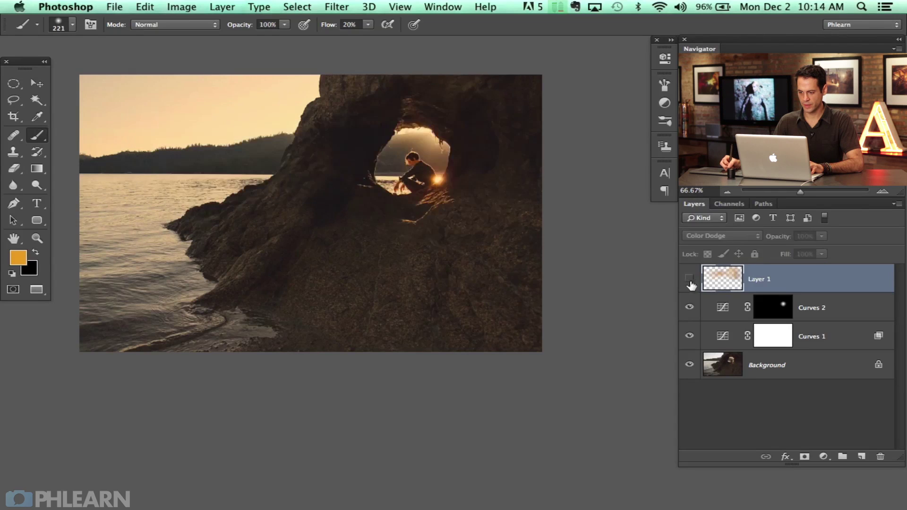
{"action": "left_click", "coordinate": [689, 278]}
{"action": "key", "text": "e"}
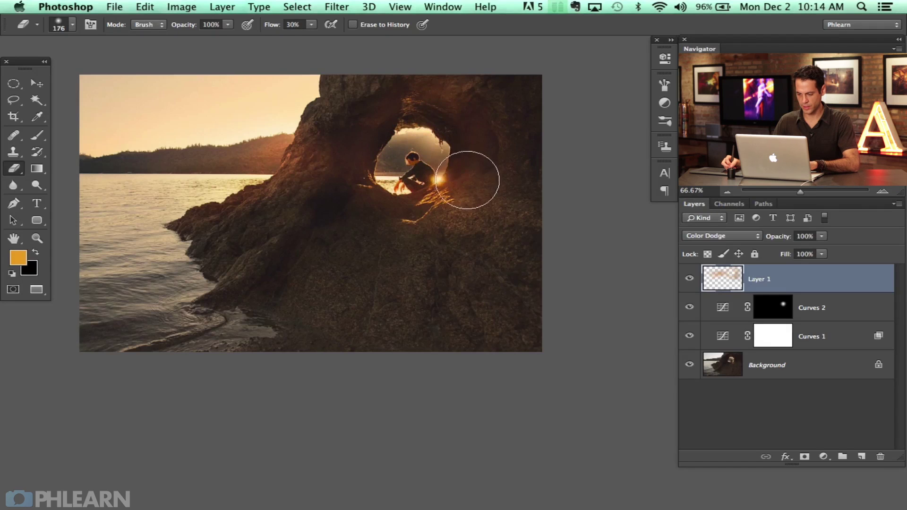
{"action": "key", "text": "b"}
{"action": "left_click", "coordinate": [429, 178], "text": "alt"}
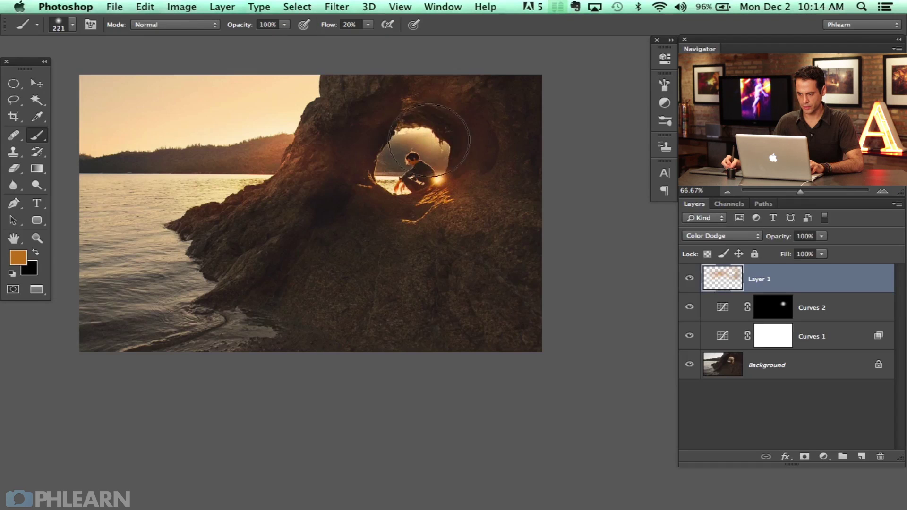
{"action": "left_click_drag", "start_coordinate": [428, 140], "coordinate": [442, 140]}
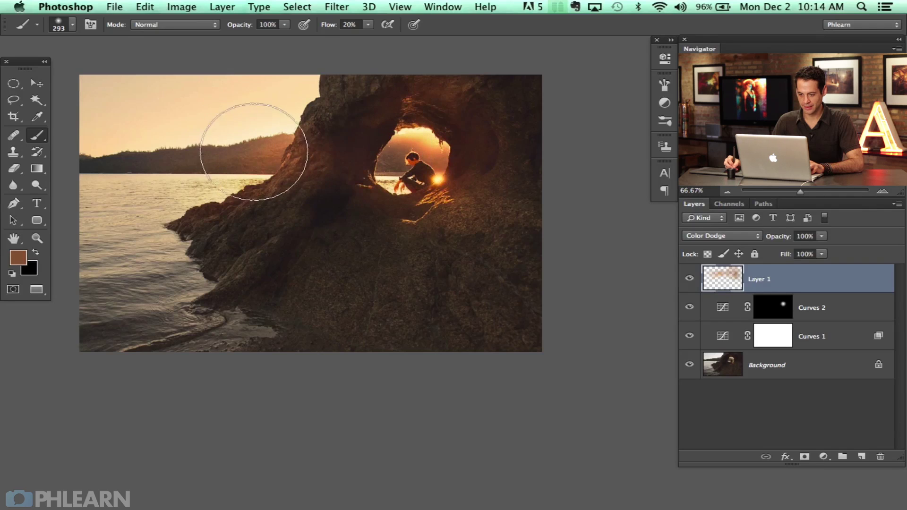
Step: Paint sampled orange and pale yellow light around the figure; enlarge the eraser to 478 px
{"action": "left_click", "coordinate": [442, 171], "text": "alt"}
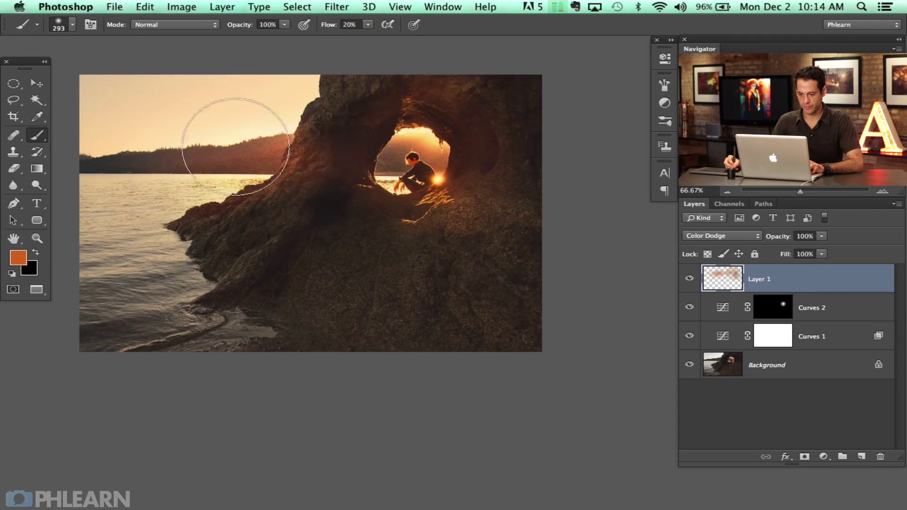
{"action": "left_click", "coordinate": [443, 175], "text": "alt"}
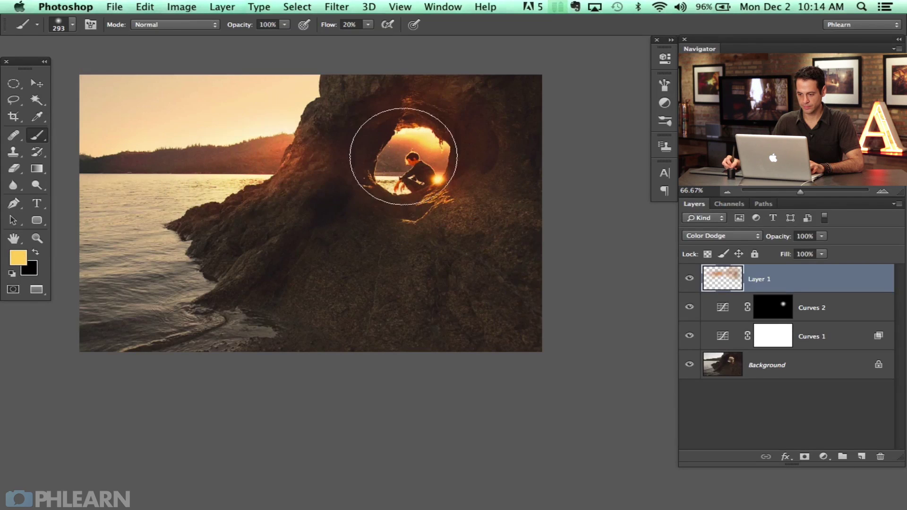
{"action": "mouse_move", "coordinate": [415, 154]}
{"action": "left_mouse_down"}
{"action": "mouse_move", "coordinate": [374, 171]}
{"action": "mouse_move", "coordinate": [397, 161]}
{"action": "left_mouse_up"}
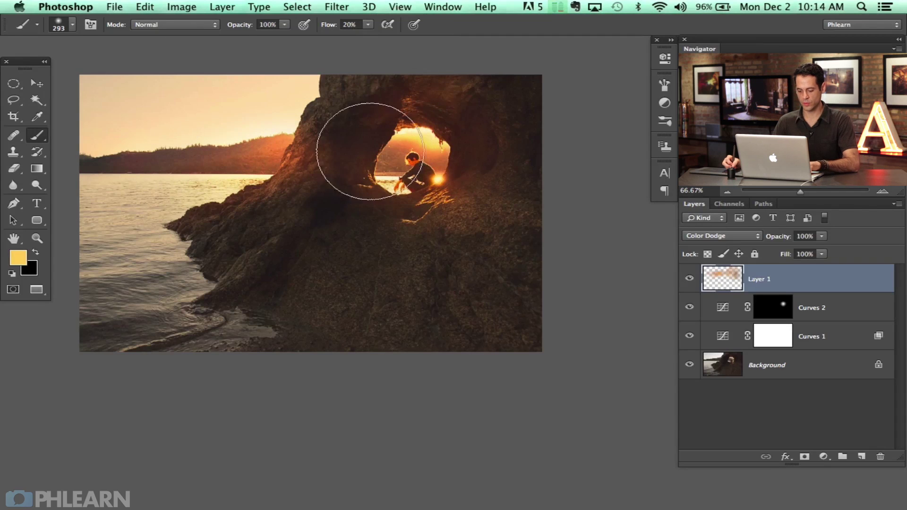
{"action": "key", "text": "e"}
{"action": "left_click_drag", "start_coordinate": [233, 162], "coordinate": [327, 136]}
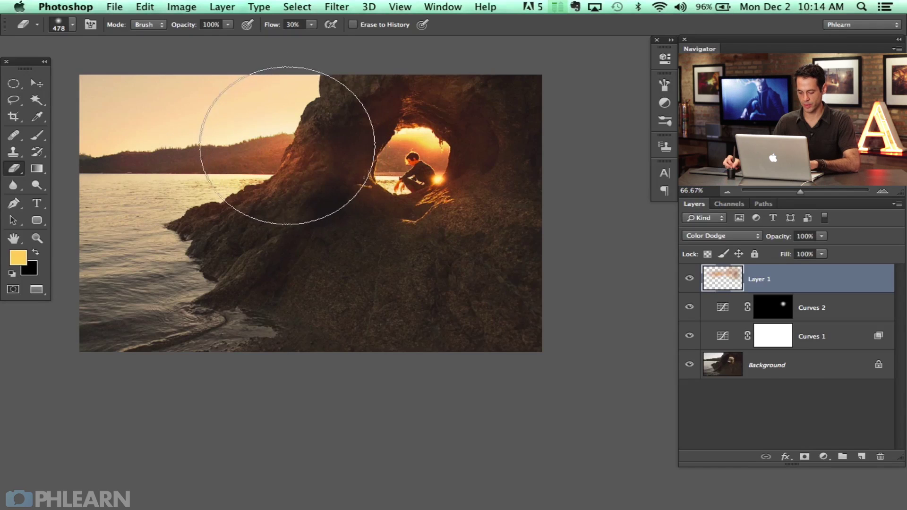
{"action": "key", "text": "b"}
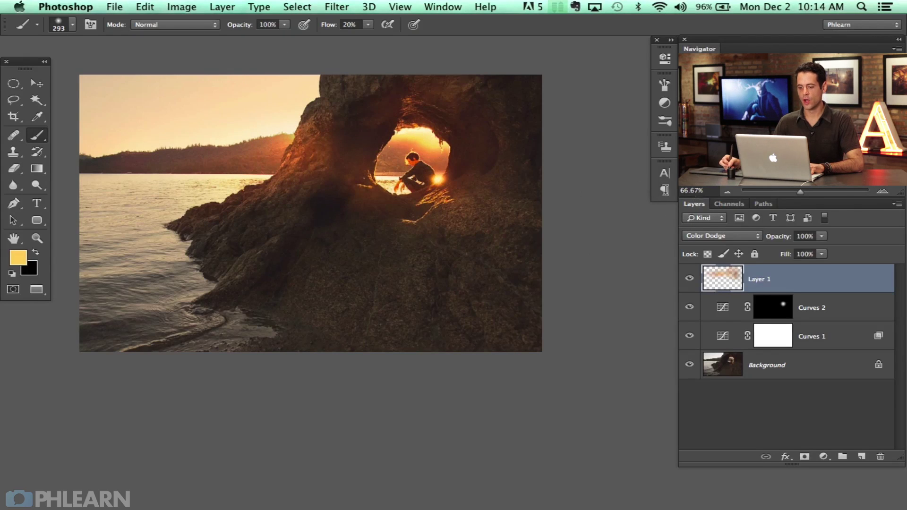
Step: Compare the image with and without the glow before erasing excess
{"action": "left_click", "coordinate": [689, 278]}
{"action": "left_click", "coordinate": [689, 278]}
{"action": "left_click", "coordinate": [689, 278]}
{"action": "left_click", "coordinate": [689, 278]}
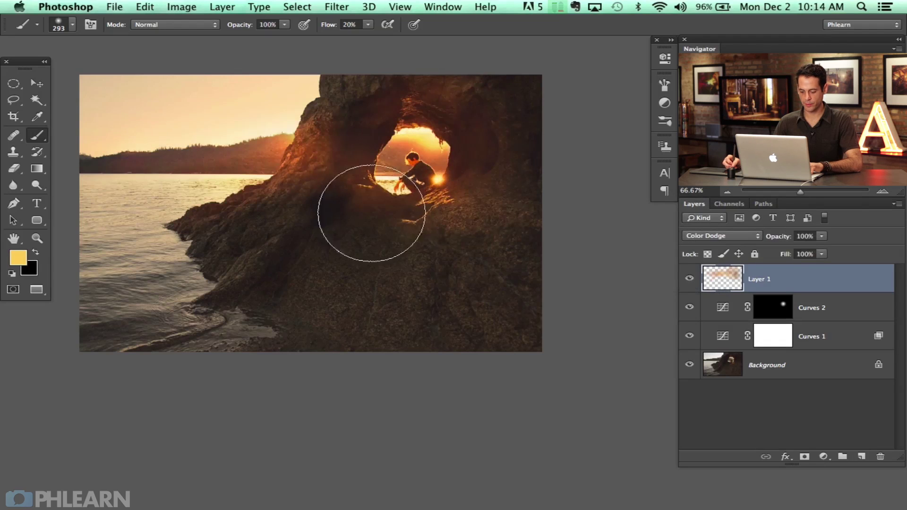
{"action": "key", "text": "e"}
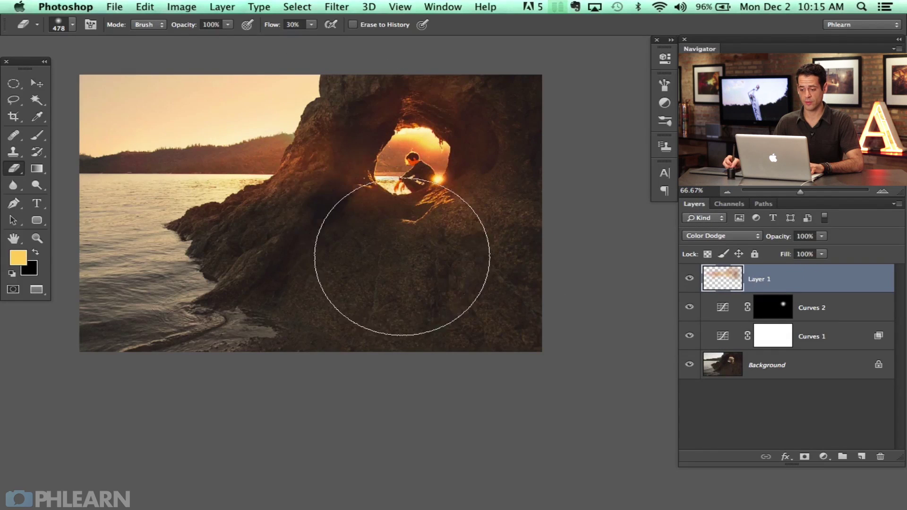
Step: Toggle Layer 1's glow off and on to compare the rock
{"action": "scroll", "coordinate": [401, 212], "scroll_direction": "left", "scroll_amount": 2}
{"action": "left_click", "coordinate": [689, 280]}
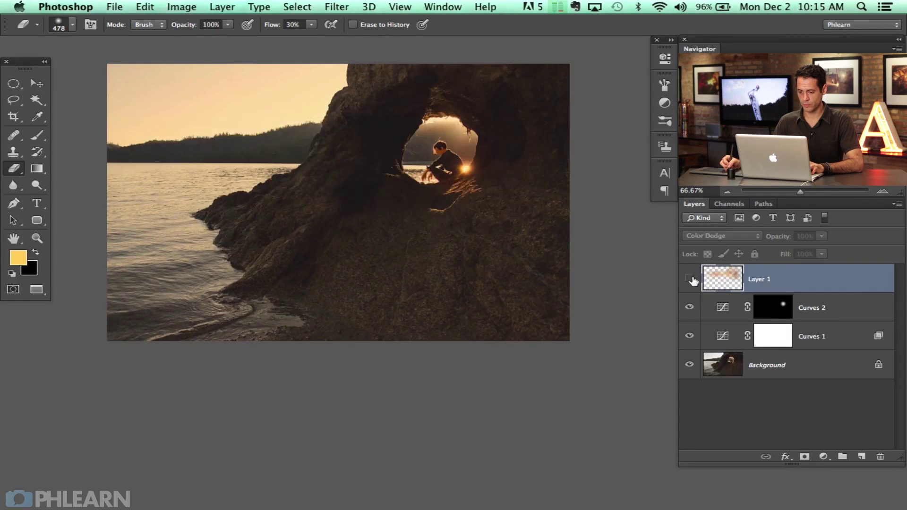
{"action": "left_click", "coordinate": [689, 280]}
Step: Sample the rock's reddish-brown colour and paint glow along the cave opening's right edge
{"action": "key", "text": "b"}
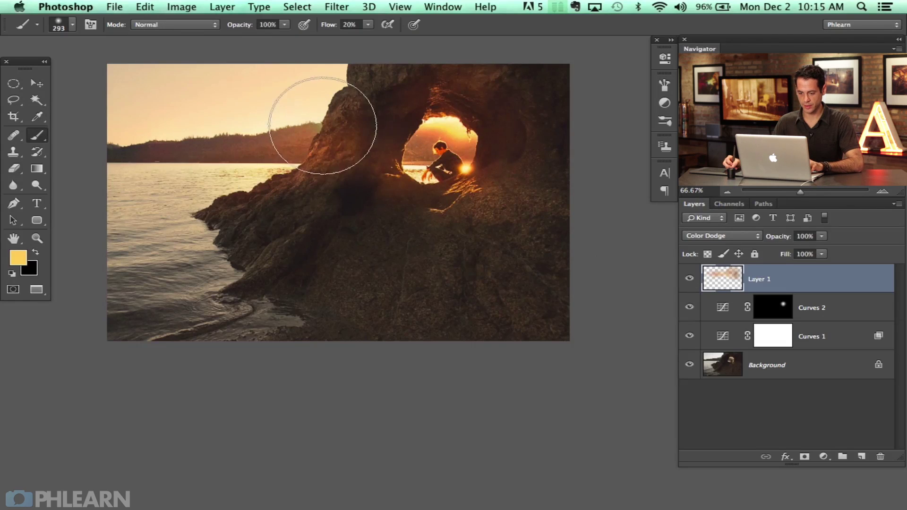
{"action": "left_click", "coordinate": [294, 141], "text": "alt"}
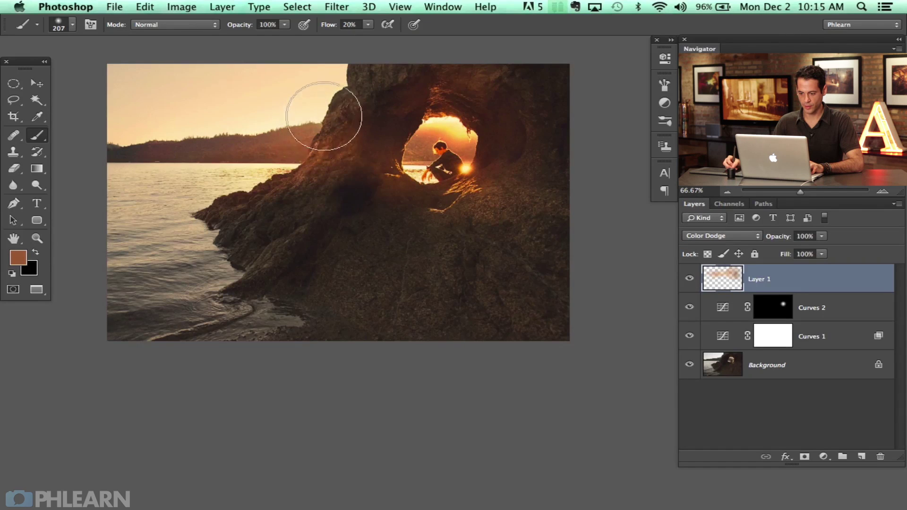
{"action": "left_click", "coordinate": [288, 146], "text": "alt"}
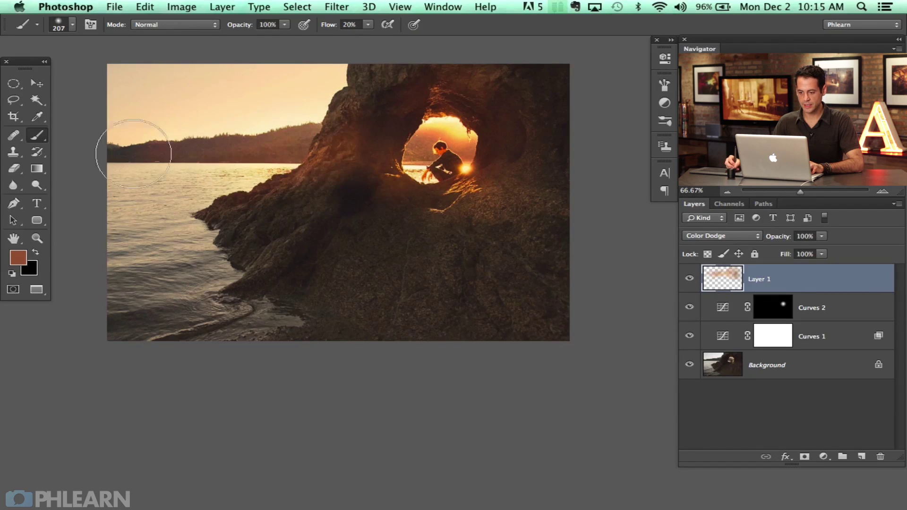
{"action": "left_click_drag", "start_coordinate": [370, 135], "coordinate": [482, 153]}
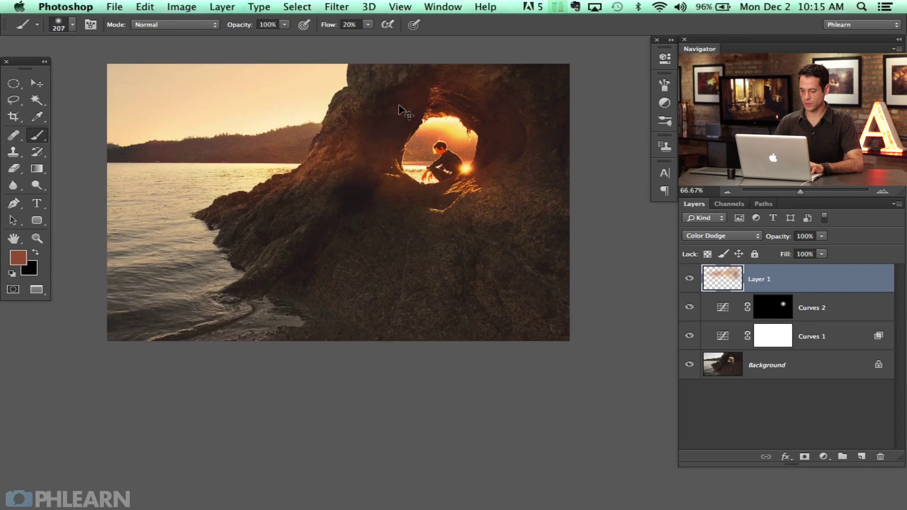
{"action": "key", "text": "super+equal"}
{"action": "key", "text": "super+equal"}
{"action": "key", "text": "super+minus"}
{"action": "key", "text": "super+minus"}
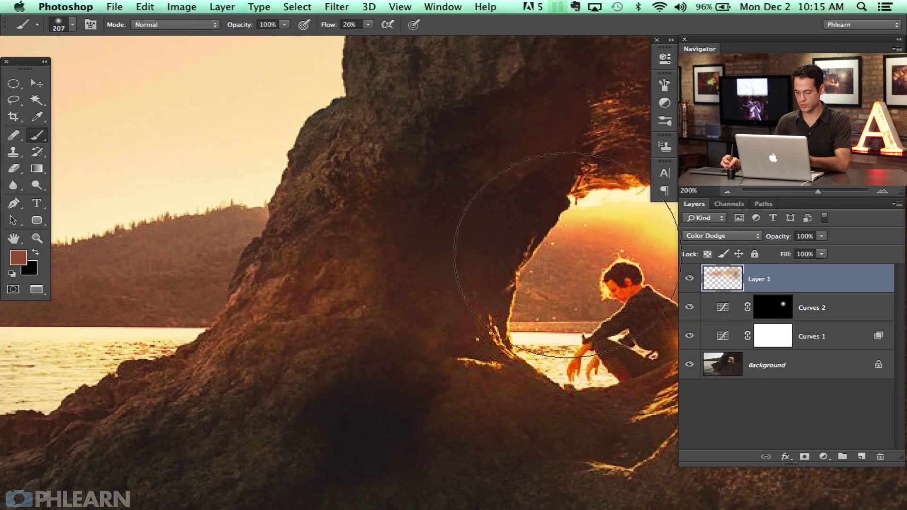
Step: Use the Lasso Tool to trace a freehand selection around the arch's left rock pillar
{"action": "key", "text": "l"}
{"action": "left_click", "coordinate": [12, 101]}
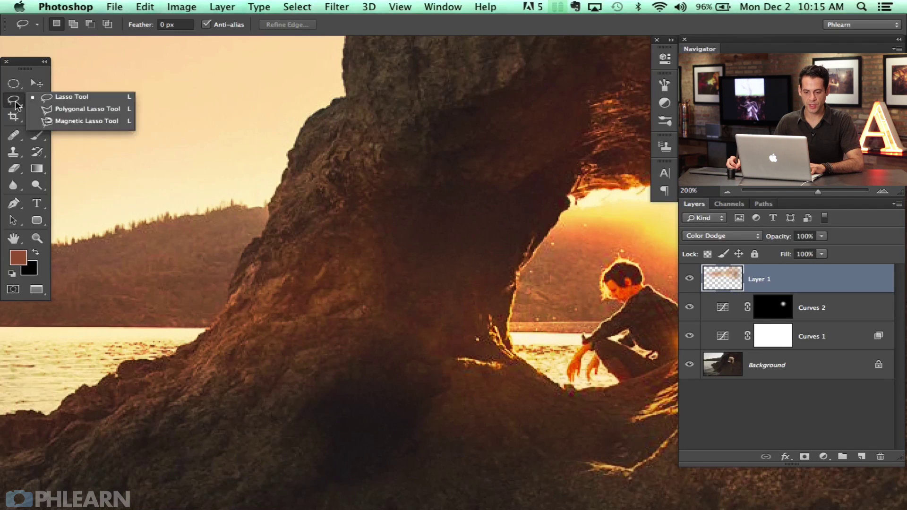
{"action": "left_click", "coordinate": [66, 97]}
{"action": "key", "text": "super+plus"}
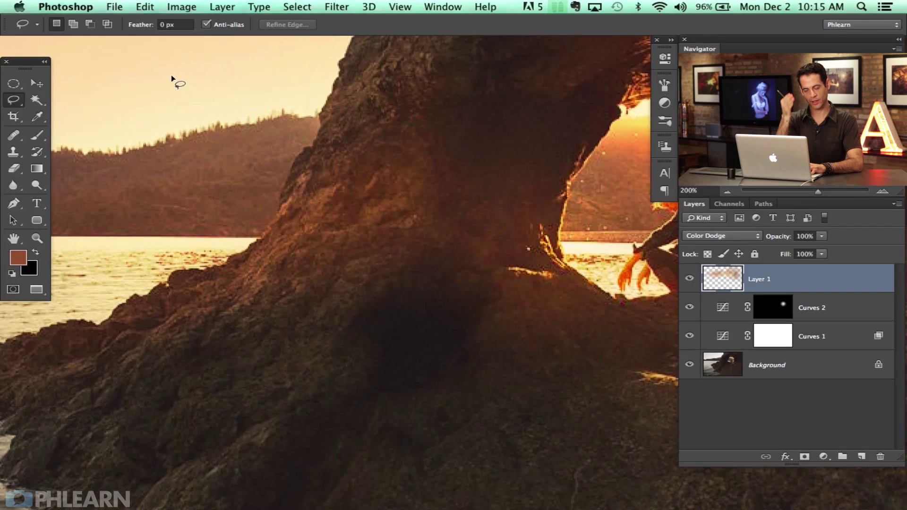
{"action": "scroll", "coordinate": [486, 84], "scroll_direction": "up", "scroll_amount": 4}
{"action": "scroll", "coordinate": [486, 83], "scroll_direction": "left", "scroll_amount": 3}
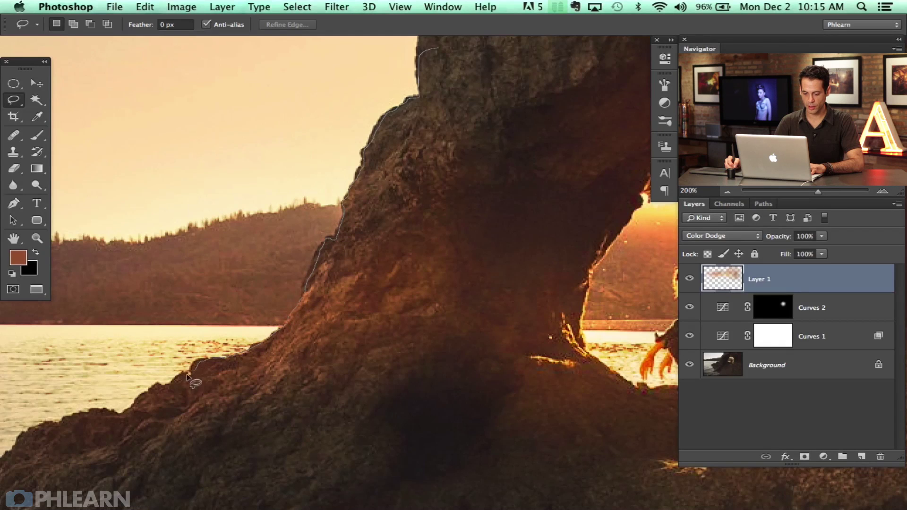
{"action": "mouse_move", "coordinate": [90, 423]}
{"action": "left_mouse_down"}
{"action": "mouse_move", "coordinate": [97, 321]}
{"action": "mouse_move", "coordinate": [186, 404]}
{"action": "mouse_move", "coordinate": [484, 451]}
{"action": "mouse_move", "coordinate": [605, 450]}
{"action": "mouse_move", "coordinate": [343, 460]}
{"action": "mouse_move", "coordinate": [368, 395]}
{"action": "left_mouse_up"}
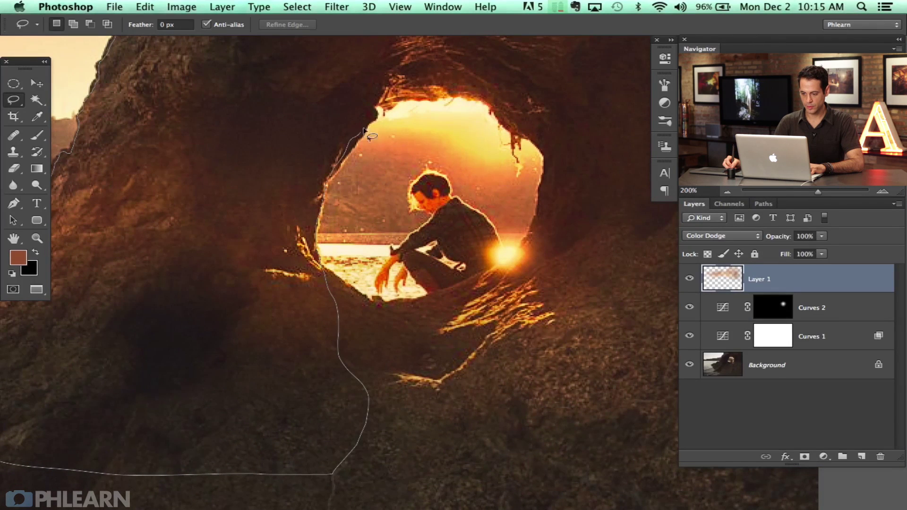
{"action": "mouse_move", "coordinate": [377, 105]}
{"action": "left_mouse_down"}
{"action": "mouse_move", "coordinate": [367, 87]}
{"action": "mouse_move", "coordinate": [377, 105]}
{"action": "left_mouse_up"}
{"action": "key", "text": "super+minus"}
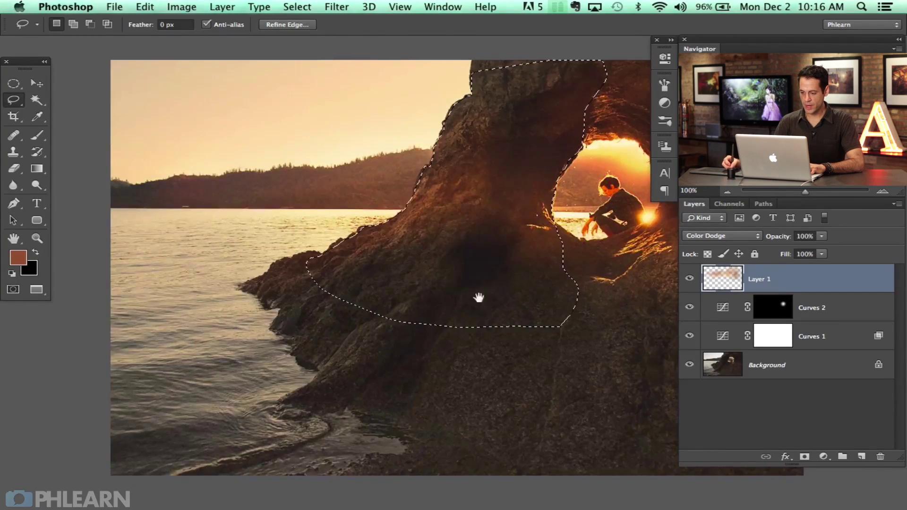
{"action": "scroll", "coordinate": [482, 284], "scroll_direction": "right", "scroll_amount": 4}
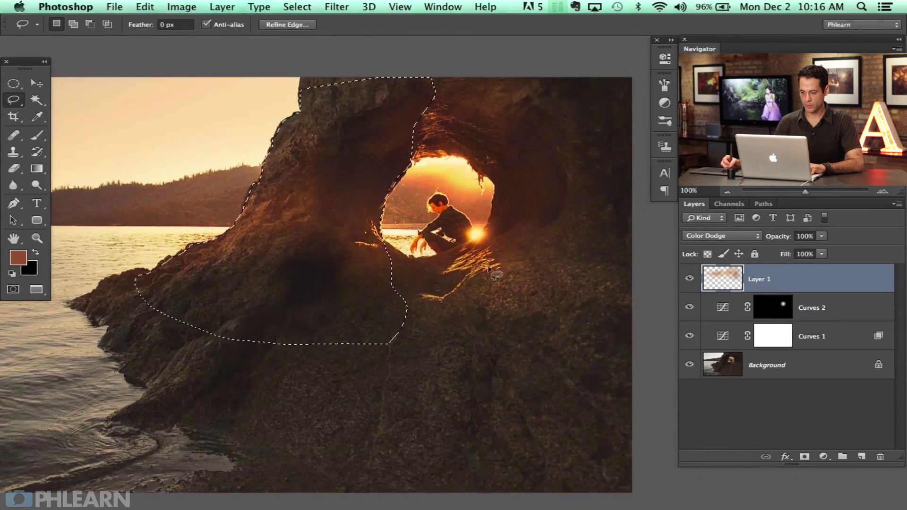
Step: Add a layer mask to Layer 1 from the pillar selection and compare with the glow toggled
{"action": "left_click", "coordinate": [804, 457]}
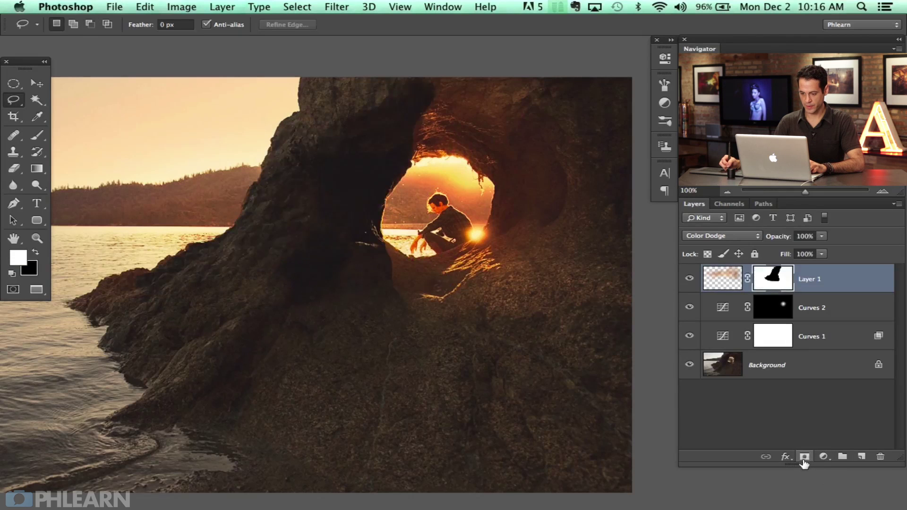
{"action": "left_click", "coordinate": [690, 280]}
{"action": "left_click", "coordinate": [689, 280]}
{"action": "left_click", "coordinate": [689, 279]}
{"action": "left_click", "coordinate": [690, 281]}
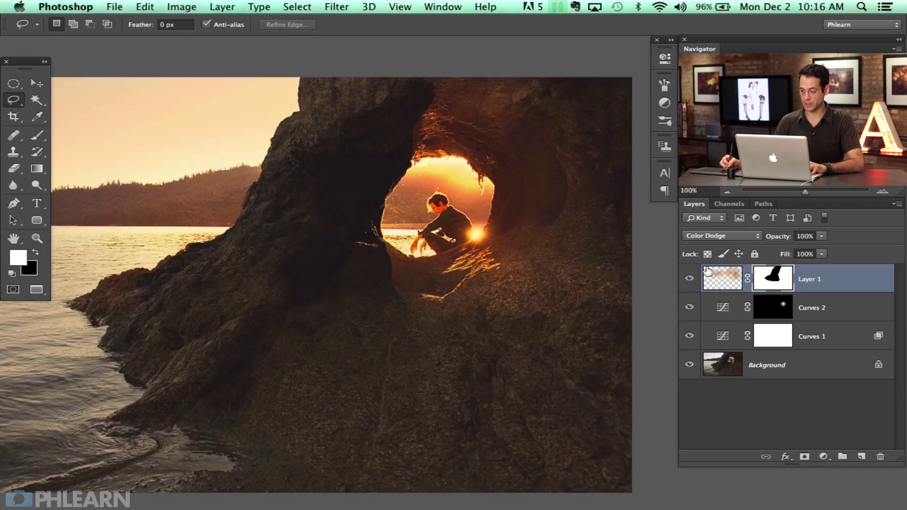
{"action": "left_click", "coordinate": [690, 281]}
{"action": "left_click", "coordinate": [690, 281]}
{"action": "left_click", "coordinate": [690, 281]}
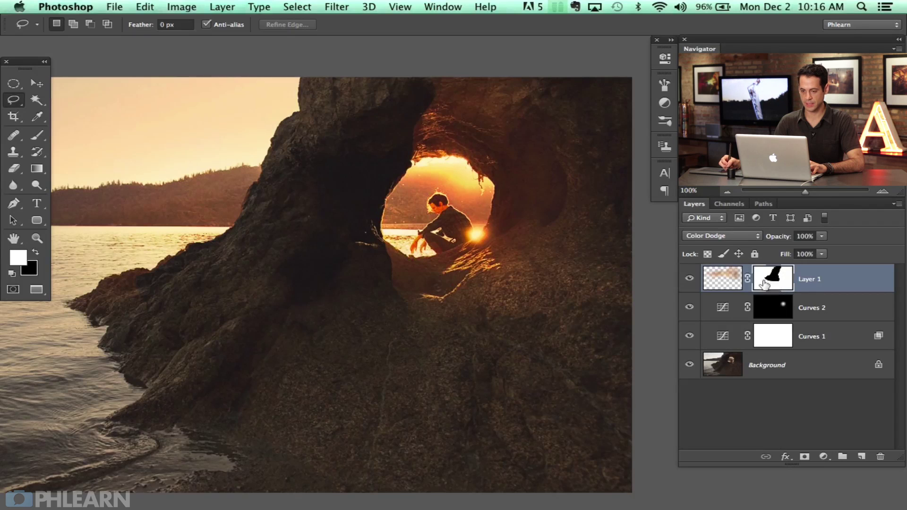
{"action": "left_click", "coordinate": [337, 6]}
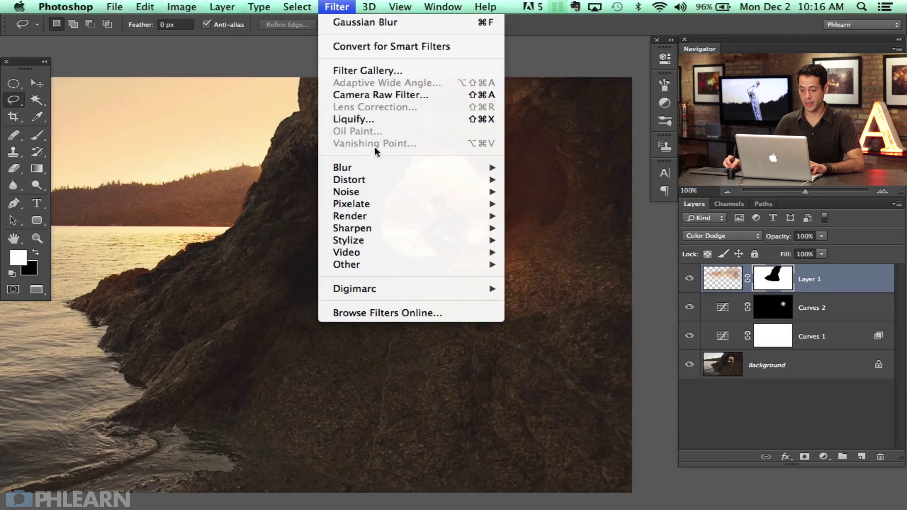
Step: Apply a 7-pixel Box Blur to Layer 1's mask and compare the softened glow
{"action": "mouse_move", "coordinate": [384, 166]}
{"action": "left_click", "coordinate": [567, 252]}
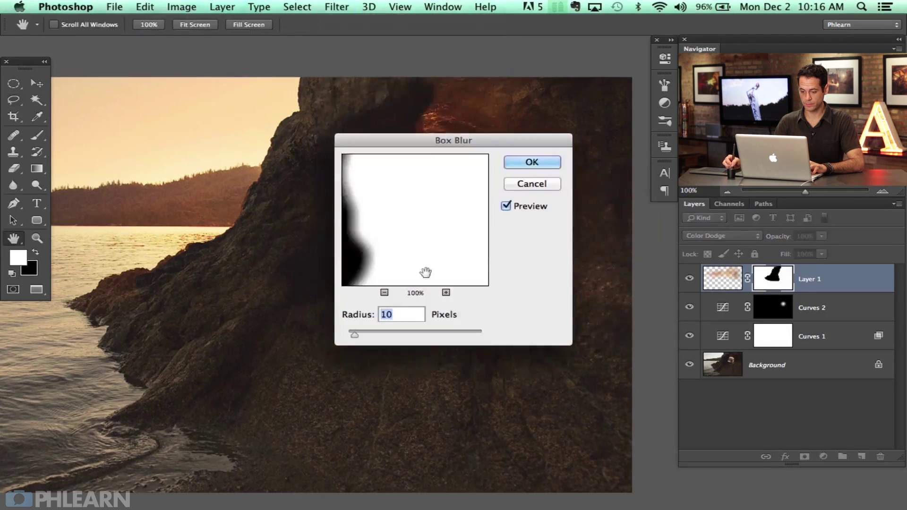
{"action": "left_click_drag", "start_coordinate": [425, 154], "coordinate": [187, 244]}
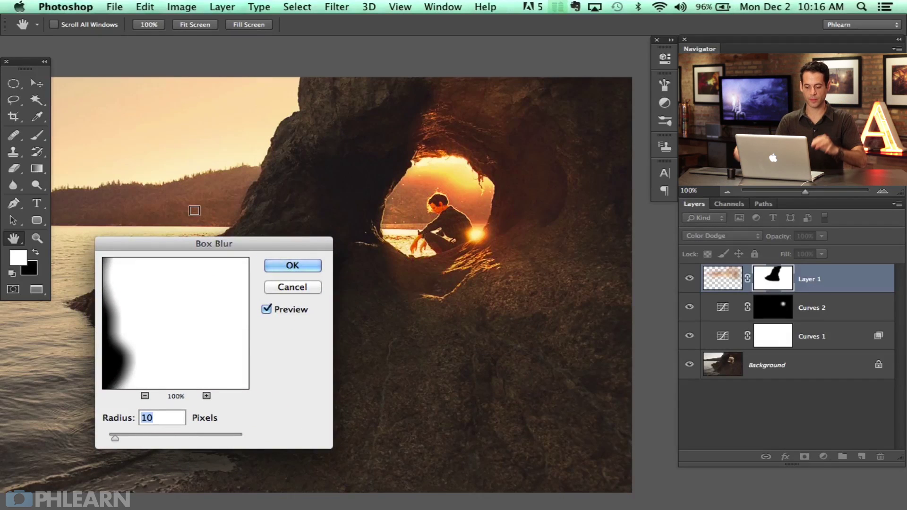
{"action": "mouse_move", "coordinate": [115, 438]}
{"action": "left_mouse_down"}
{"action": "mouse_move", "coordinate": [126, 437]}
{"action": "mouse_move", "coordinate": [113, 435]}
{"action": "left_mouse_up"}
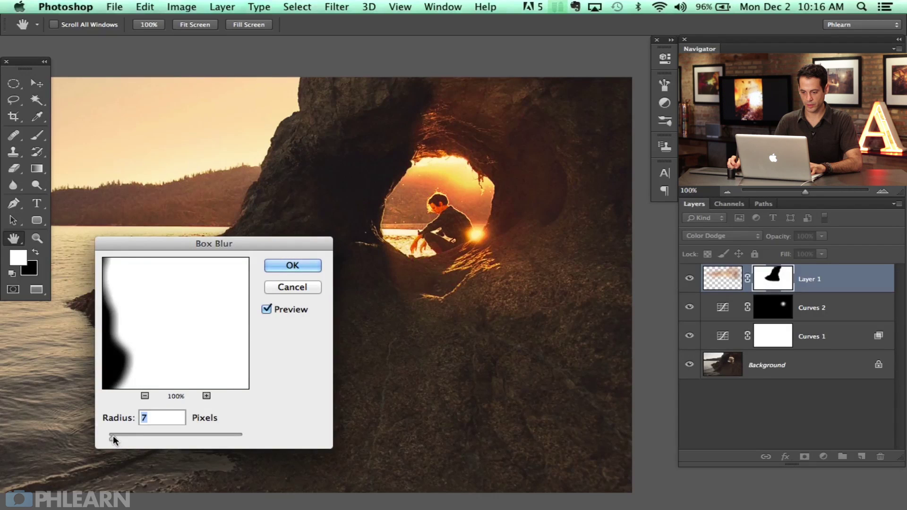
{"action": "left_click", "coordinate": [291, 266]}
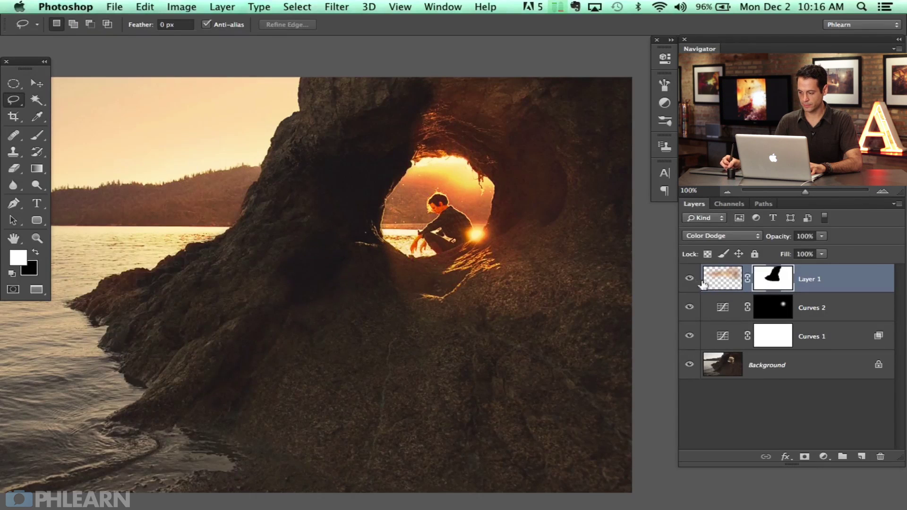
{"action": "left_click", "coordinate": [689, 282]}
{"action": "left_click", "coordinate": [688, 282]}
{"action": "left_click", "coordinate": [689, 283]}
{"action": "left_click", "coordinate": [689, 283]}
{"action": "left_click", "coordinate": [688, 283]}
{"action": "left_click", "coordinate": [688, 282]}
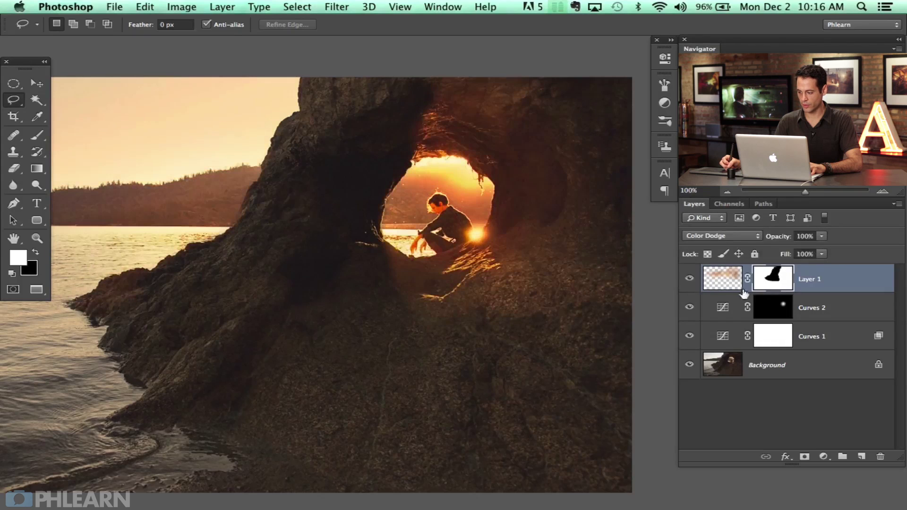
Step: With the brush active, view Layer 1's mask on its own, then compare the glow
{"action": "key", "text": "b"}
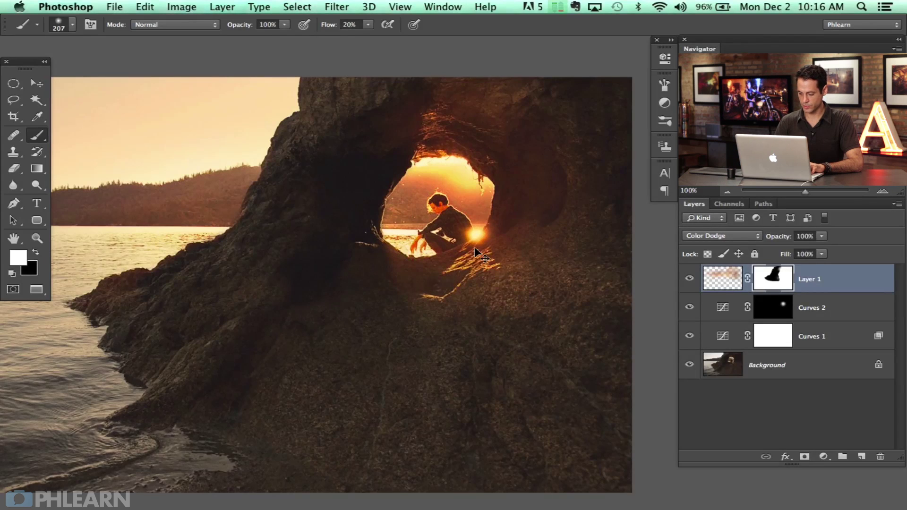
{"action": "scroll", "coordinate": [475, 246], "scroll_direction": "up", "scroll_amount": 2}
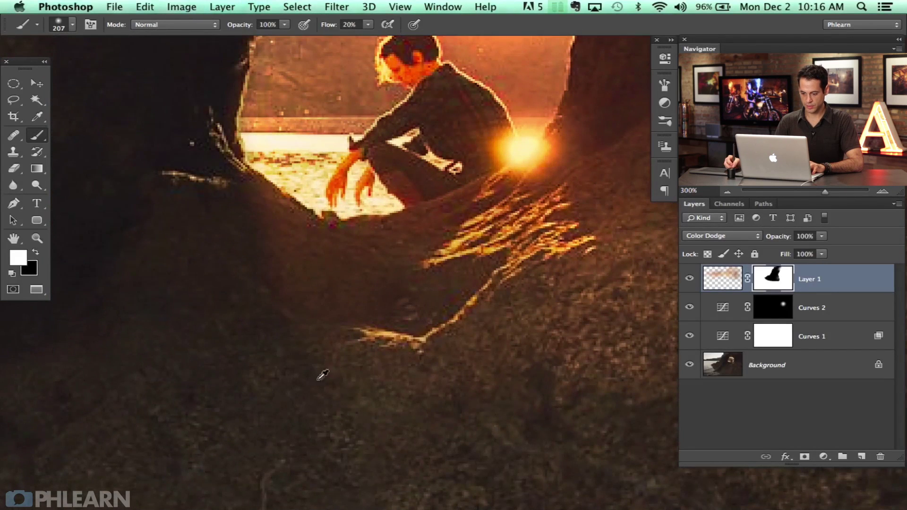
{"action": "left_click", "coordinate": [772, 282], "text": "alt"}
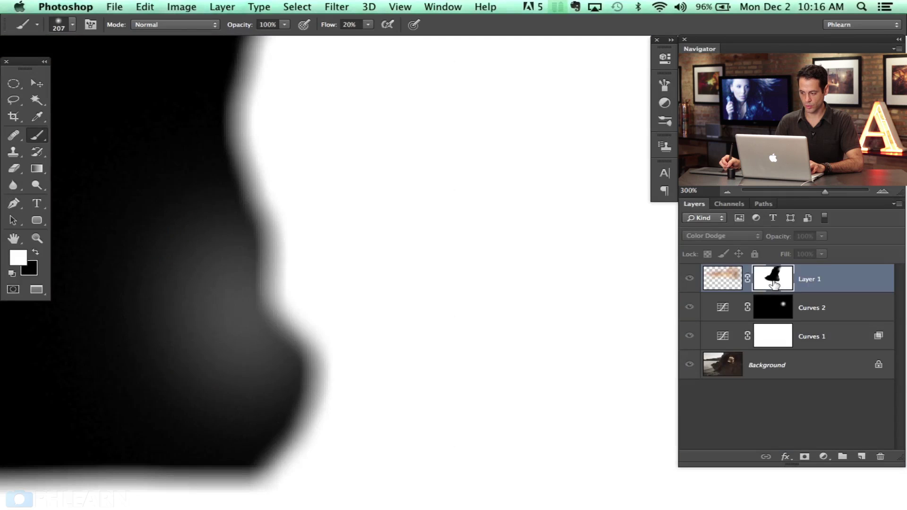
{"action": "left_click", "coordinate": [773, 279], "text": "alt"}
{"action": "scroll", "coordinate": [657, 264], "scroll_direction": "down", "scroll_amount": 1}
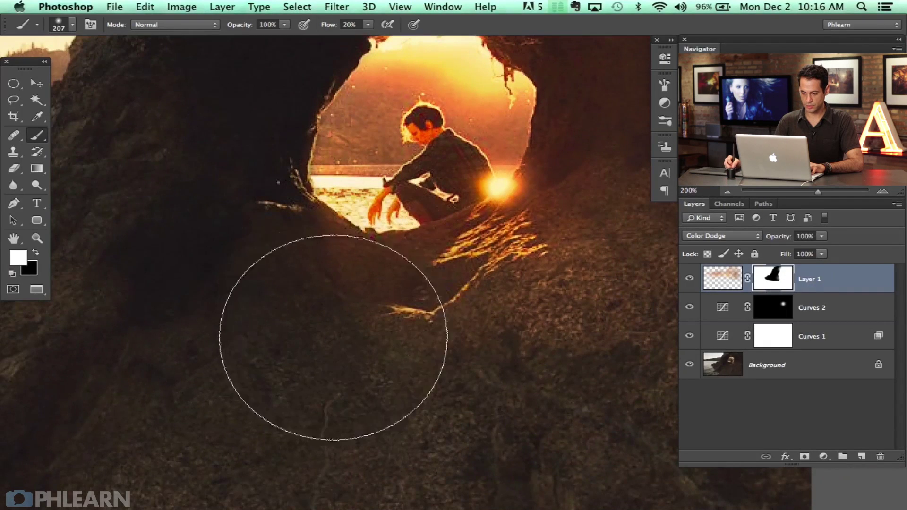
{"action": "scroll", "coordinate": [290, 258], "scroll_direction": "down", "scroll_amount": 1}
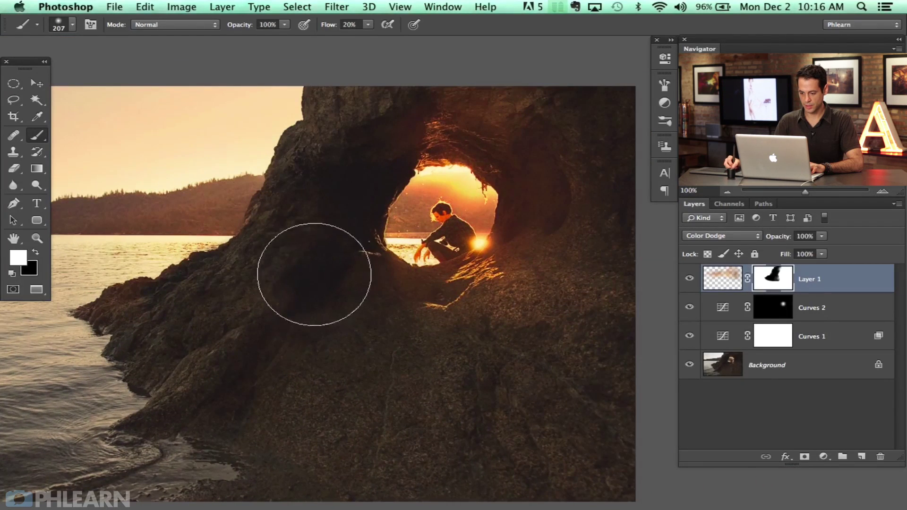
{"action": "left_click", "coordinate": [689, 279]}
{"action": "left_click", "coordinate": [689, 279]}
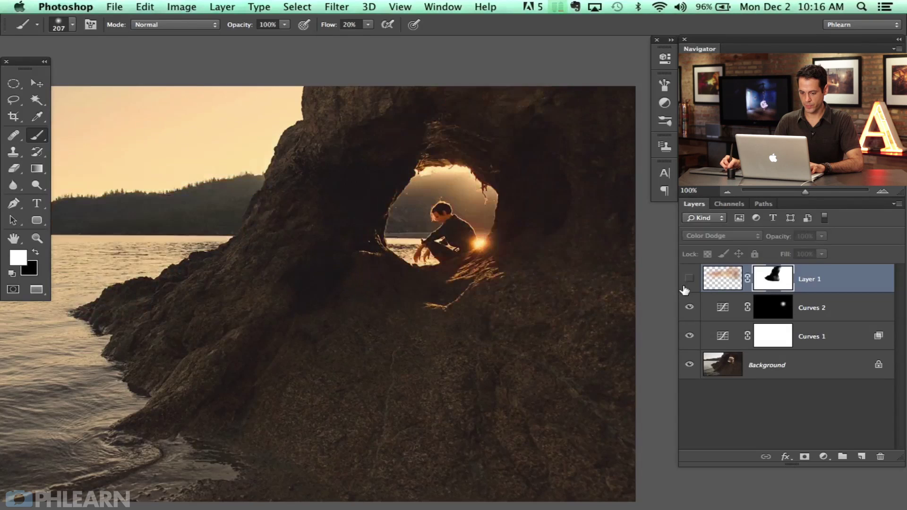
{"action": "left_click", "coordinate": [689, 279]}
Step: Set white as the paint colour, zoom out, and compare the photo with and without the glow
{"action": "key", "text": "x"}
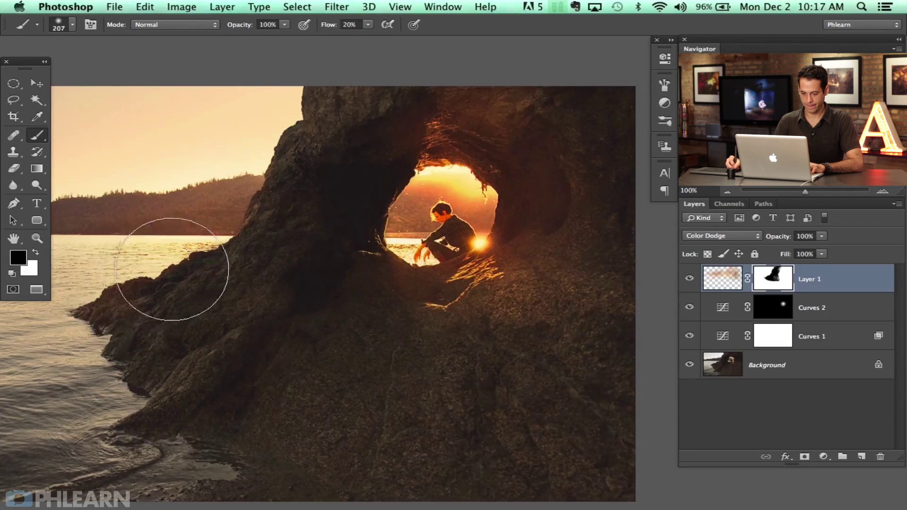
{"action": "key", "text": "x"}
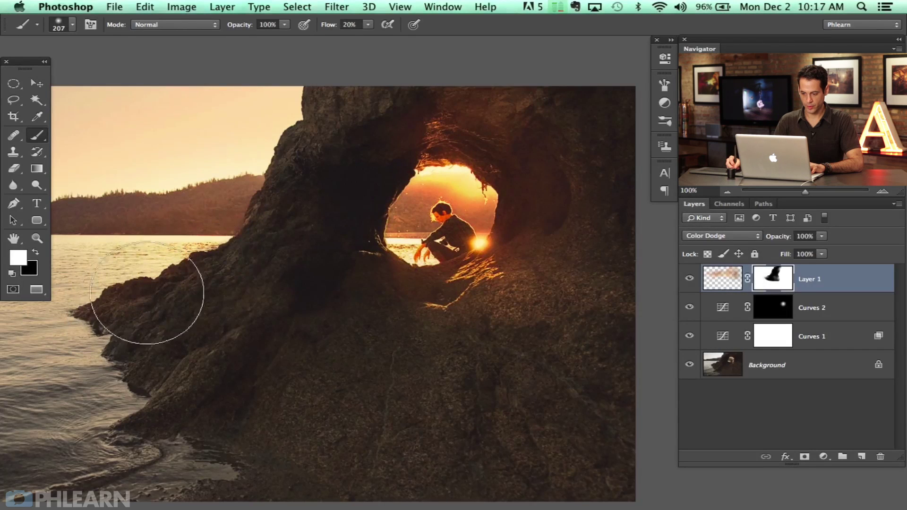
{"action": "scroll", "coordinate": [450, 348], "scroll_direction": "left", "scroll_amount": 2}
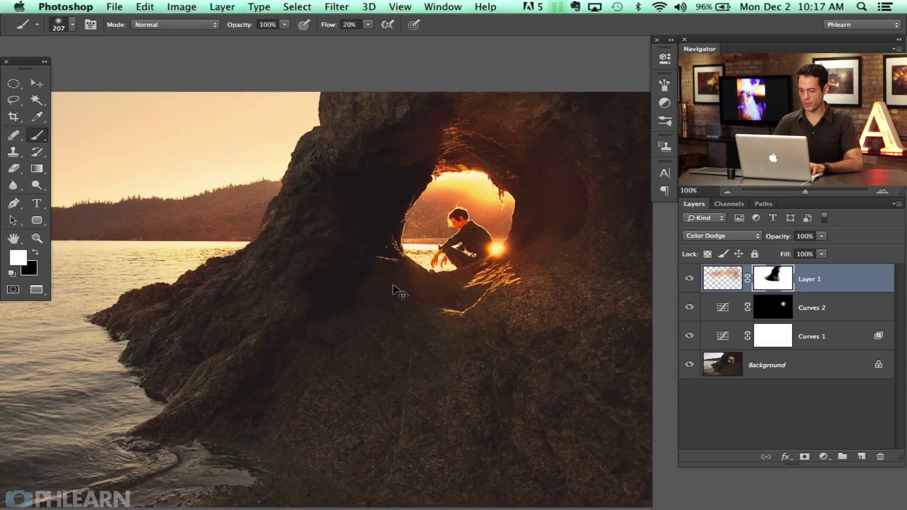
{"action": "key", "text": "super+minus"}
{"action": "left_click", "coordinate": [689, 279]}
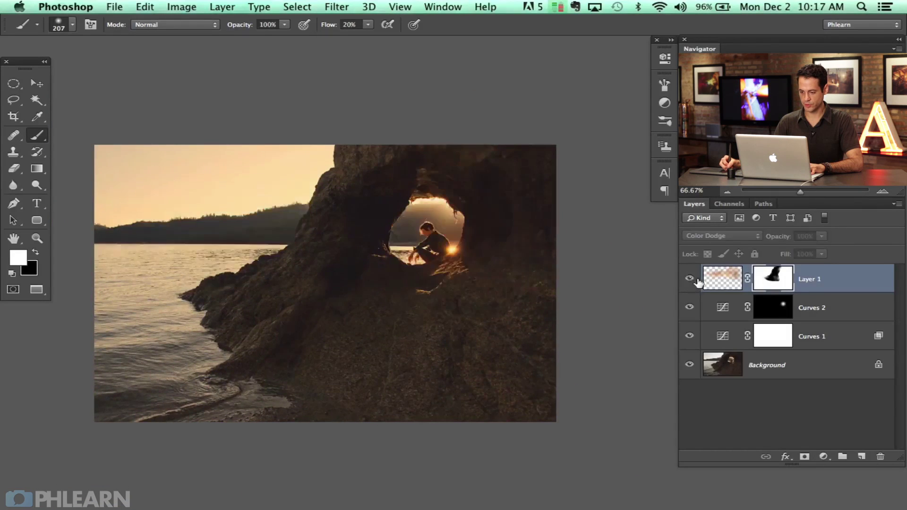
{"action": "left_click", "coordinate": [689, 279]}
{"action": "left_click", "coordinate": [689, 279]}
{"action": "left_click", "coordinate": [689, 279]}
{"action": "left_click", "coordinate": [689, 279]}
{"action": "left_click", "coordinate": [689, 279]}
Step: Paint black on Layer 1's mask to remove some glow from the rock
{"action": "key", "text": "x"}
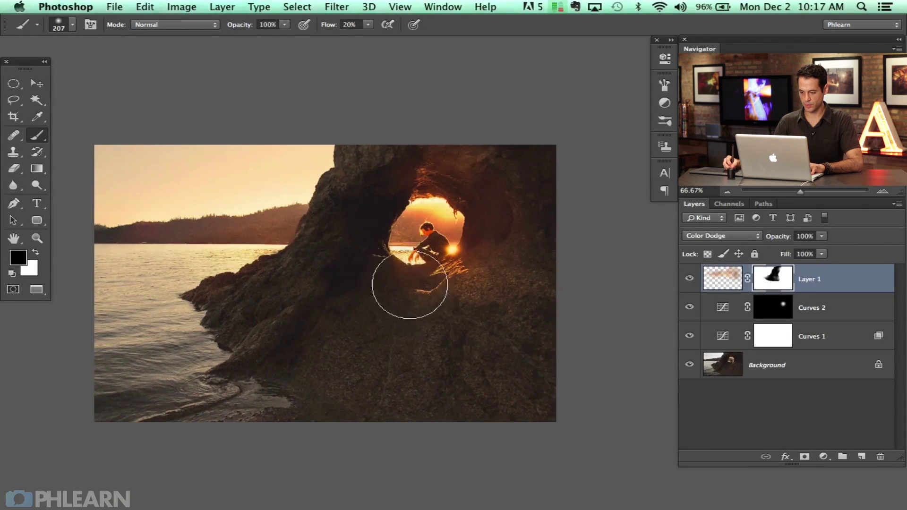
{"action": "mouse_move", "coordinate": [419, 306]}
{"action": "left_mouse_down"}
{"action": "mouse_move", "coordinate": [431, 310]}
{"action": "mouse_move", "coordinate": [406, 315]}
{"action": "left_mouse_up"}
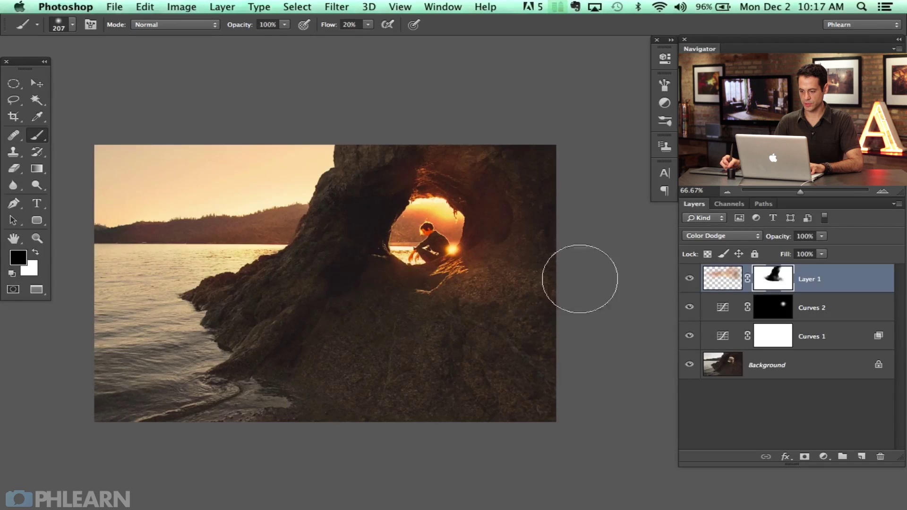
{"action": "left_click", "coordinate": [689, 279]}
{"action": "left_click", "coordinate": [689, 280]}
{"action": "left_click", "coordinate": [689, 279]}
{"action": "left_click", "coordinate": [689, 279]}
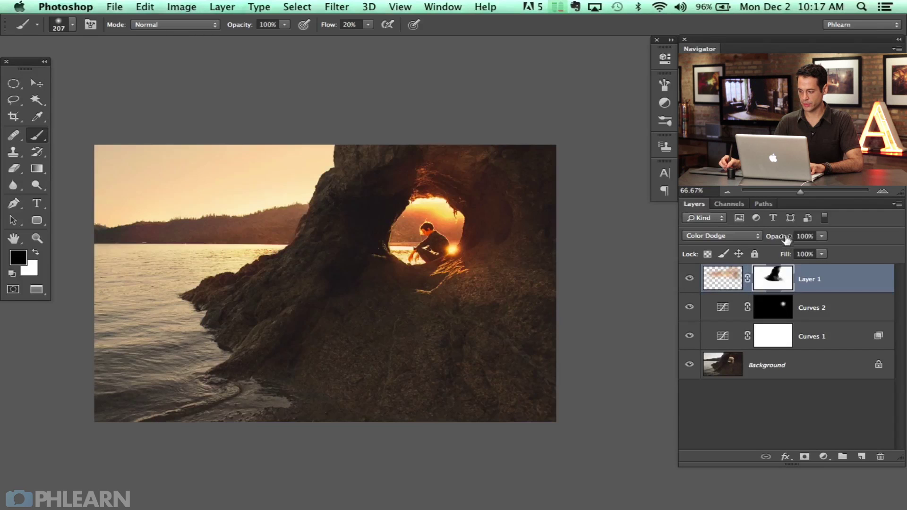
Step: Lower Layer 1's opacity to 72% and compare with the glow hidden
{"action": "left_click_drag", "start_coordinate": [765, 246], "coordinate": [770, 248]}
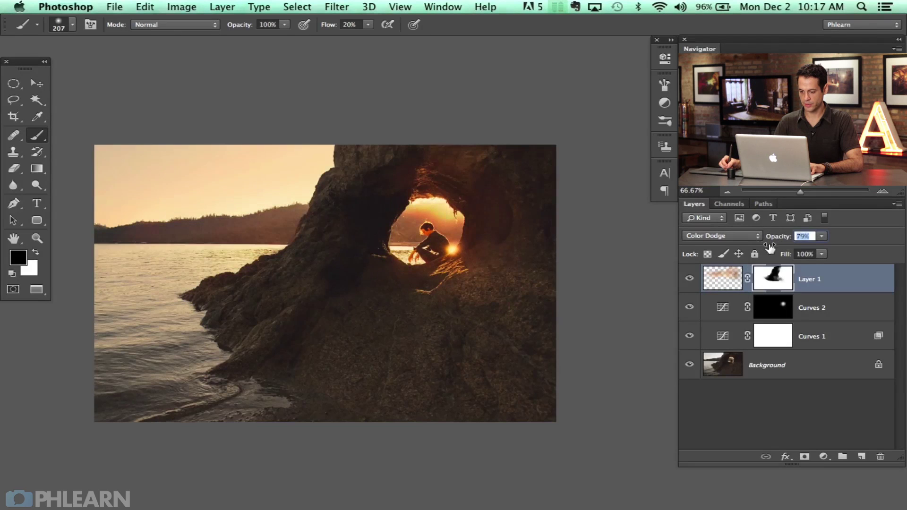
{"action": "left_click", "coordinate": [689, 279]}
{"action": "left_click", "coordinate": [689, 279]}
{"action": "left_click", "coordinate": [689, 279]}
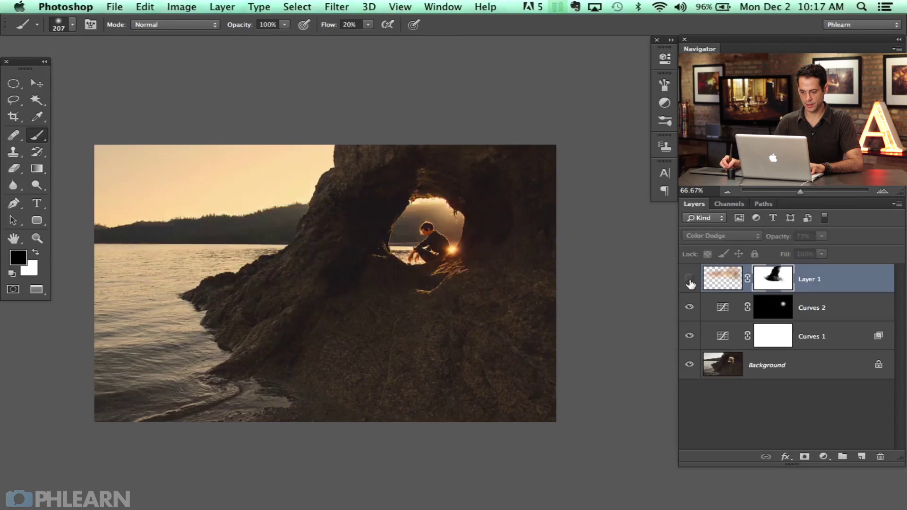
{"action": "left_click", "coordinate": [689, 280]}
{"action": "left_click", "coordinate": [689, 279]}
{"action": "left_click", "coordinate": [689, 279]}
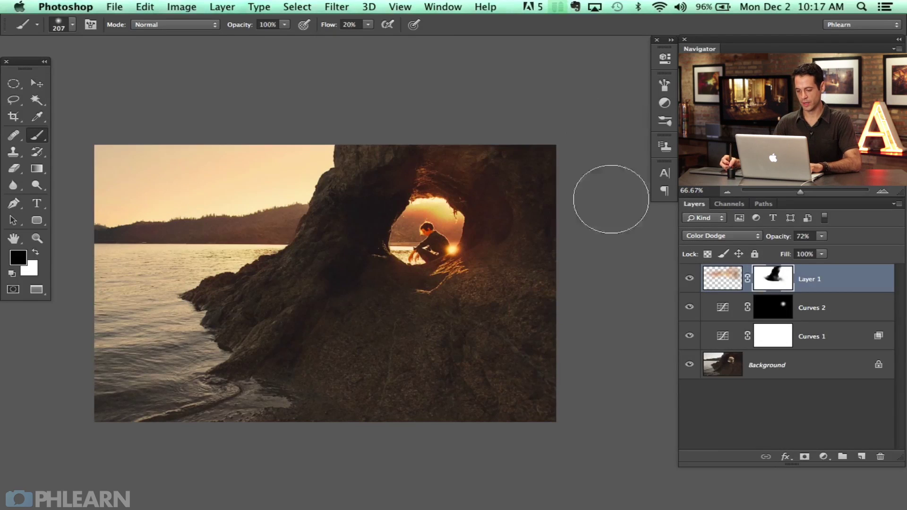
{"action": "left_click_drag", "start_coordinate": [459, 337], "coordinate": [483, 321]}
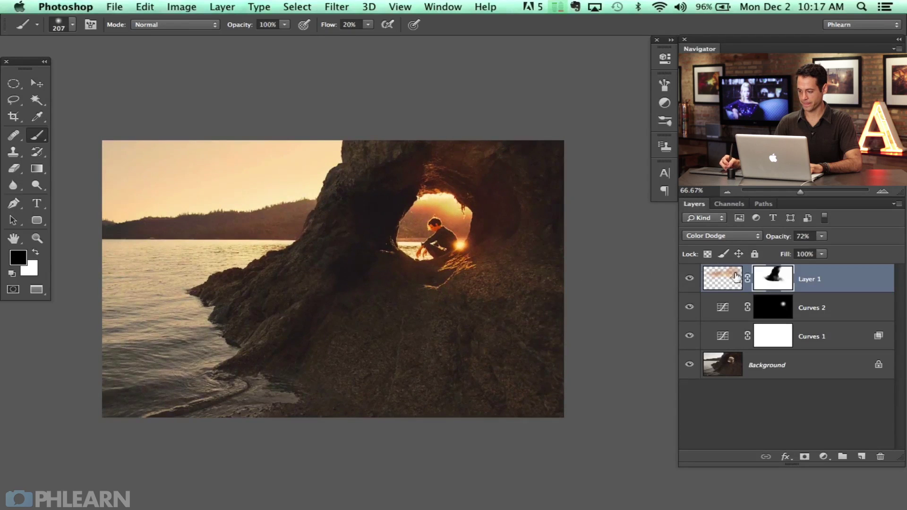
{"action": "left_click", "coordinate": [689, 279]}
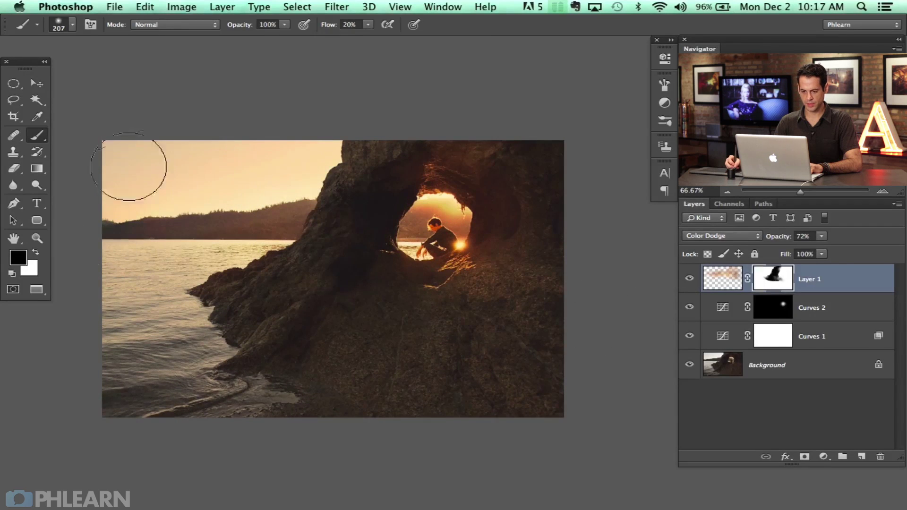
Step: Add a Curves 3 adjustment layer with the curve pulled down to darken the image
{"action": "left_click", "coordinate": [818, 459]}
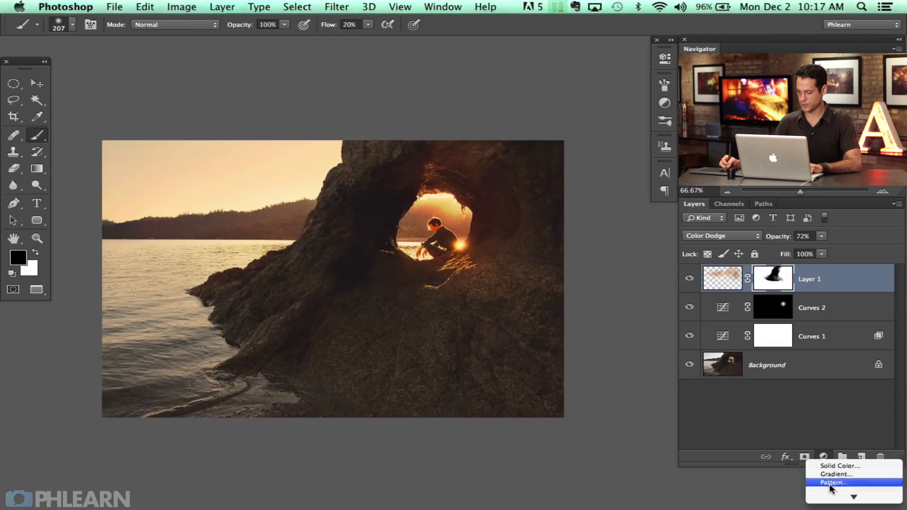
{"action": "left_click", "coordinate": [773, 319]}
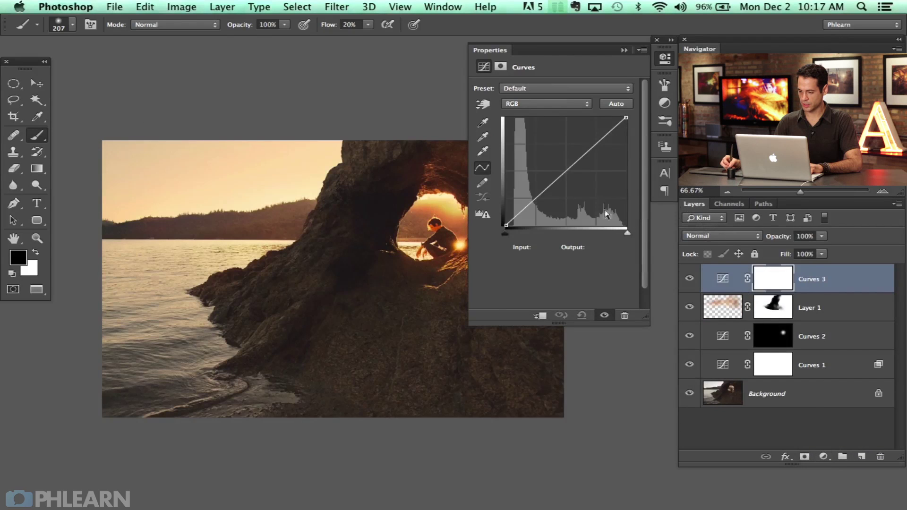
{"action": "left_click_drag", "start_coordinate": [571, 169], "coordinate": [582, 187]}
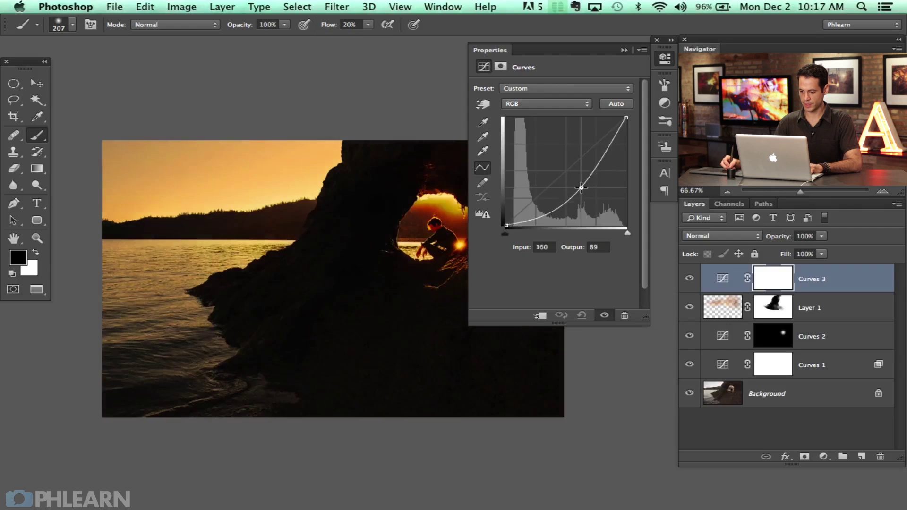
{"action": "left_click", "coordinate": [666, 60]}
Step: Invert the Curves 3 mask and drag white gradients from the top-left corner and bottom edge
{"action": "left_click", "coordinate": [38, 169]}
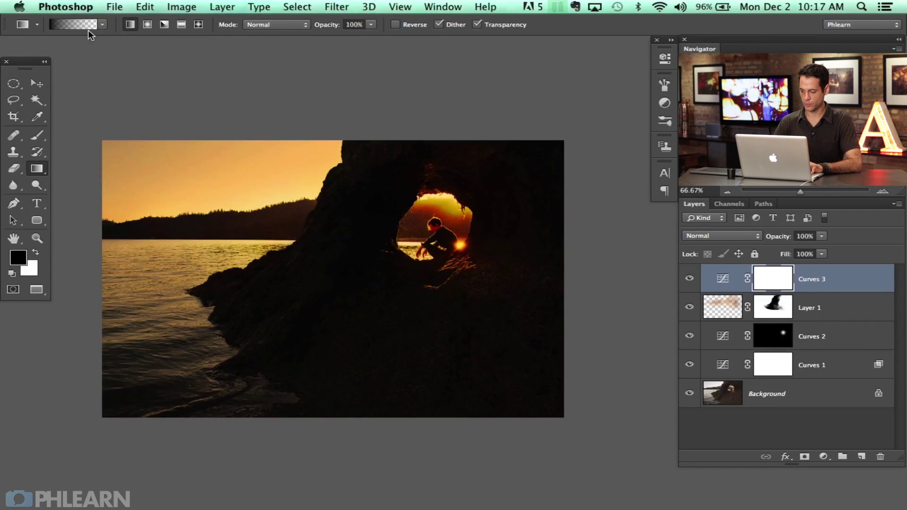
{"action": "key", "text": "super+i"}
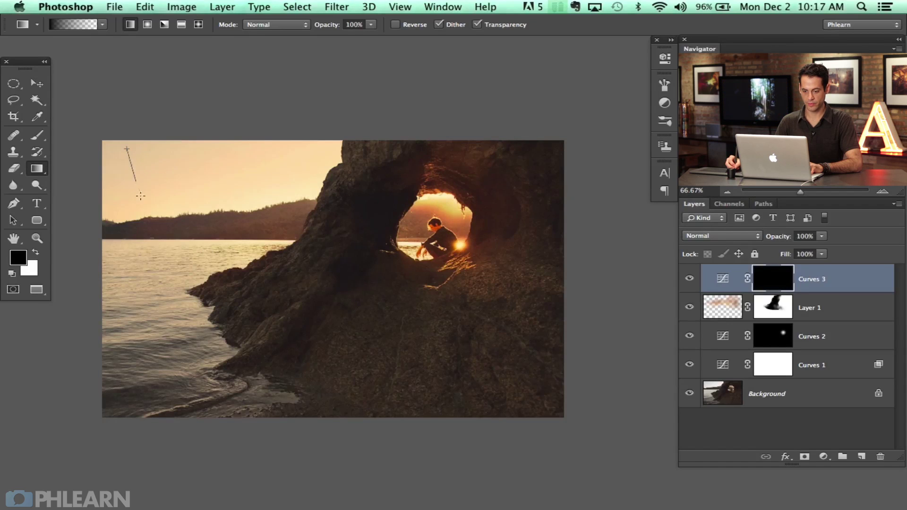
{"action": "left_click_drag", "start_coordinate": [140, 195], "coordinate": [165, 218]}
{"action": "key", "text": "x"}
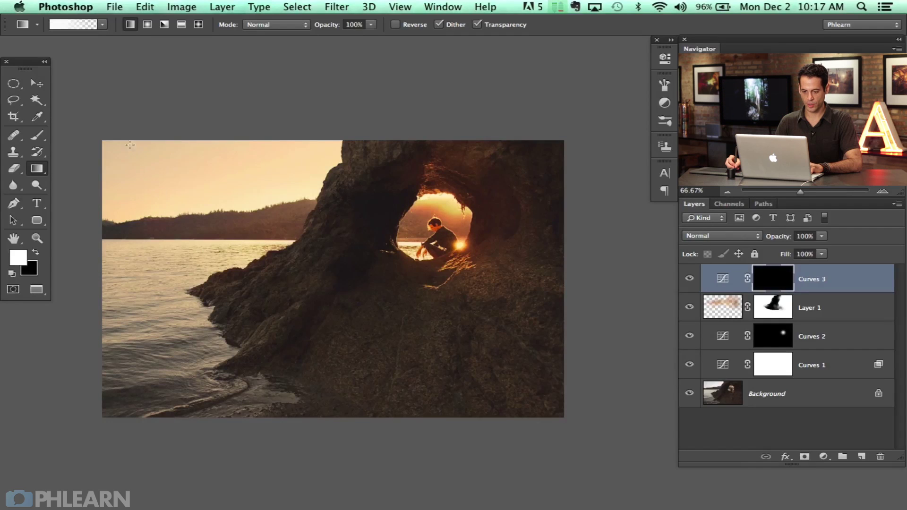
{"action": "left_click_drag", "start_coordinate": [156, 183], "coordinate": [166, 230]}
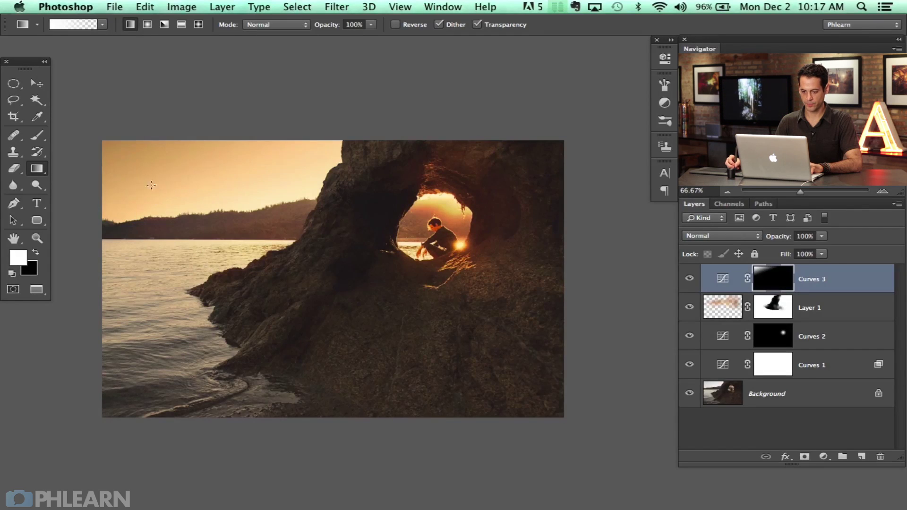
{"action": "key", "text": "ctrl+z"}
{"action": "left_click_drag", "start_coordinate": [112, 134], "coordinate": [208, 298]}
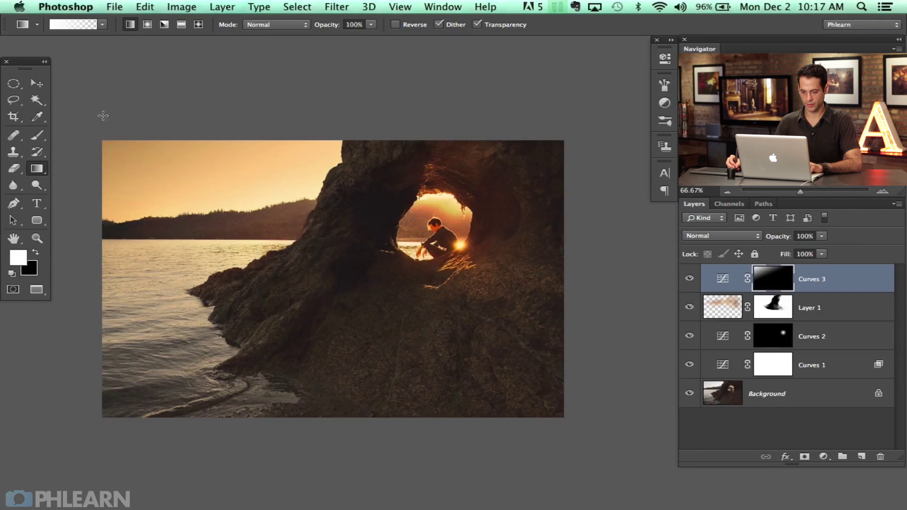
{"action": "key", "text": "ctrl+z"}
{"action": "left_click_drag", "start_coordinate": [82, 112], "coordinate": [243, 250]}
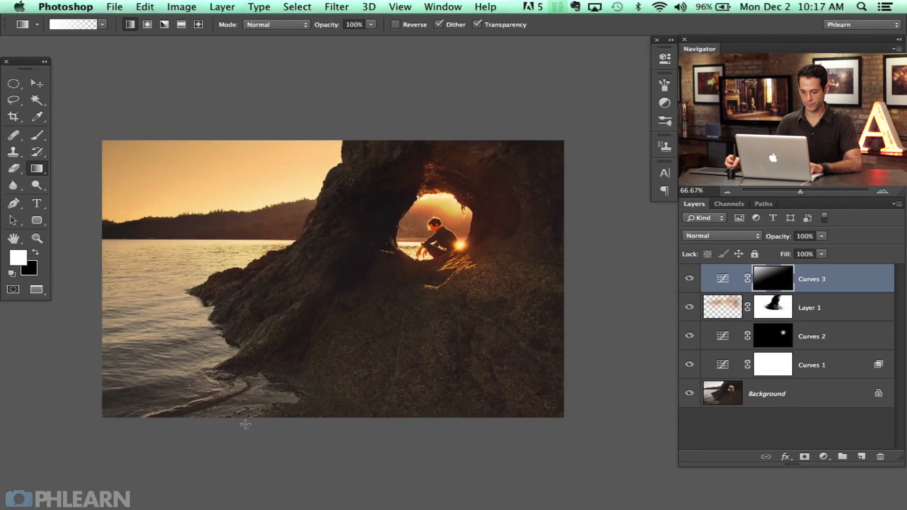
{"action": "left_click_drag", "start_coordinate": [425, 288], "coordinate": [419, 489]}
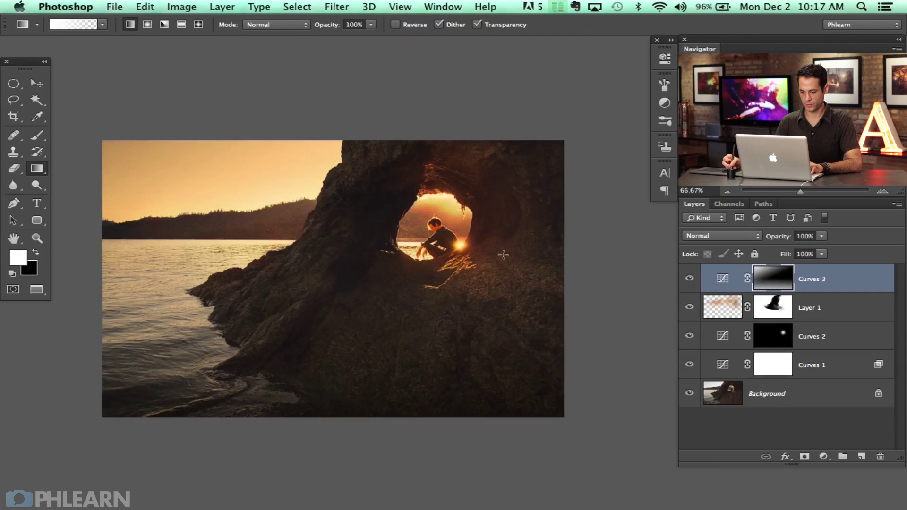
{"action": "key", "text": "ctrl+z"}
{"action": "left_click_drag", "start_coordinate": [393, 363], "coordinate": [415, 217]}
{"action": "left_click_drag", "start_coordinate": [434, 246], "coordinate": [434, 489]}
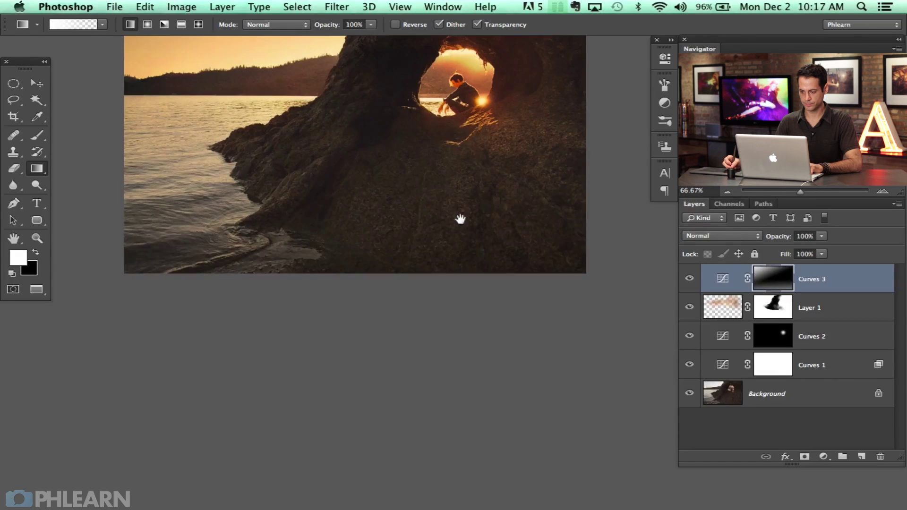
{"action": "left_click_drag", "start_coordinate": [461, 219], "coordinate": [503, 312]}
Step: Toggle Curves 3 on and off to compare the vignette
{"action": "left_click", "coordinate": [689, 278]}
{"action": "left_click", "coordinate": [689, 278]}
{"action": "left_click", "coordinate": [690, 278]}
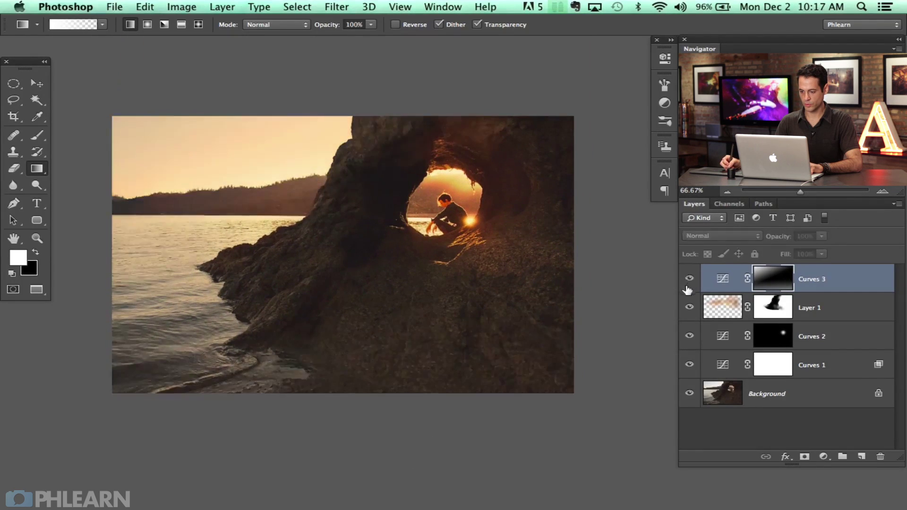
{"action": "left_click", "coordinate": [689, 278]}
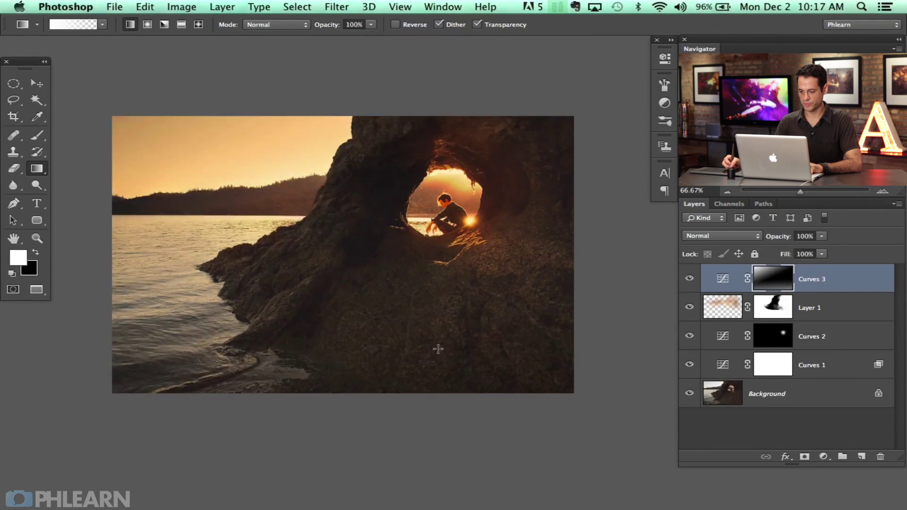
{"action": "left_click", "coordinate": [688, 279]}
{"action": "left_click", "coordinate": [688, 280]}
{"action": "left_click", "coordinate": [688, 279]}
{"action": "left_click", "coordinate": [688, 280]}
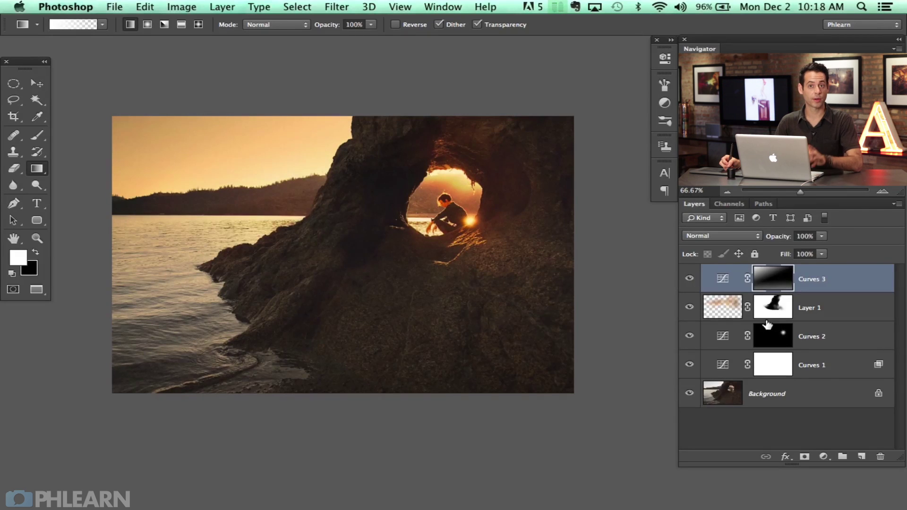
{"action": "left_click", "coordinate": [822, 457]}
Step: Add a Levels 1 adjustment layer with Blue channel output levels set to 13–233
{"action": "left_click", "coordinate": [833, 430]}
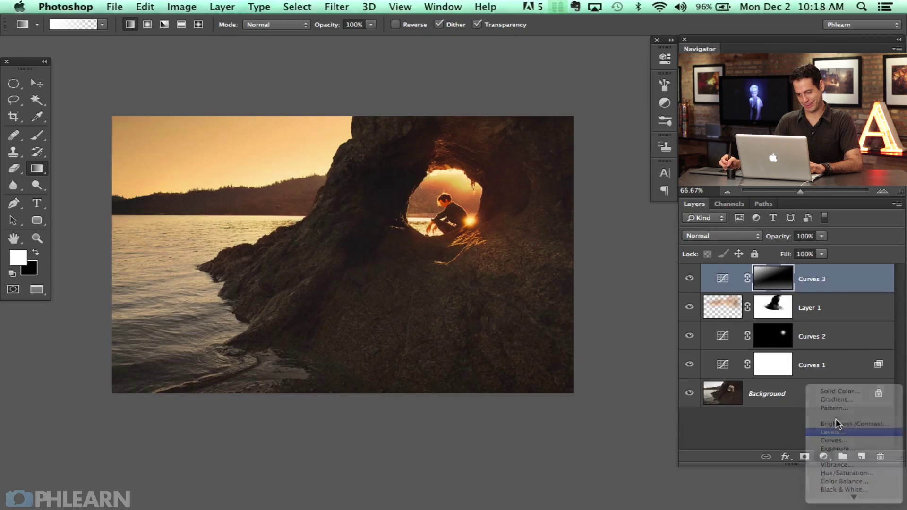
{"action": "left_click_drag", "start_coordinate": [384, 281], "coordinate": [323, 273]}
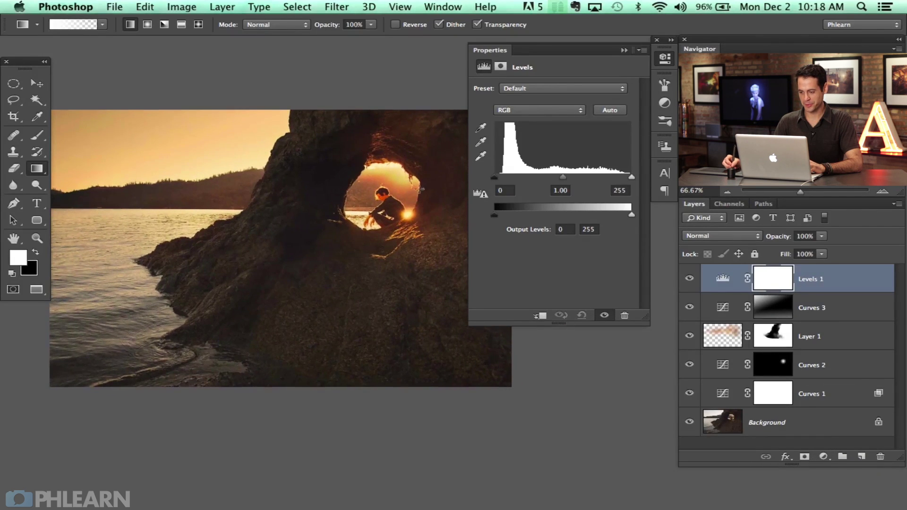
{"action": "left_click", "coordinate": [522, 109]}
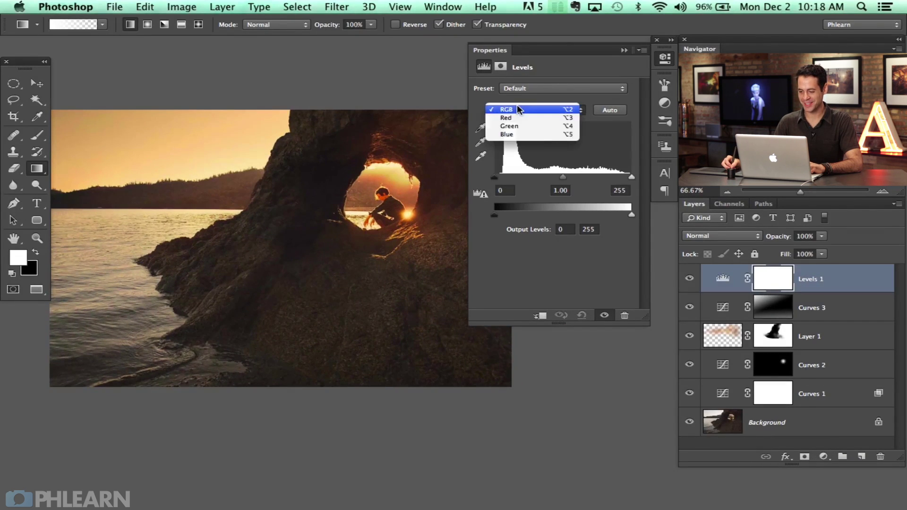
{"action": "left_click", "coordinate": [522, 132]}
{"action": "left_click_drag", "start_coordinate": [494, 220], "coordinate": [501, 218]}
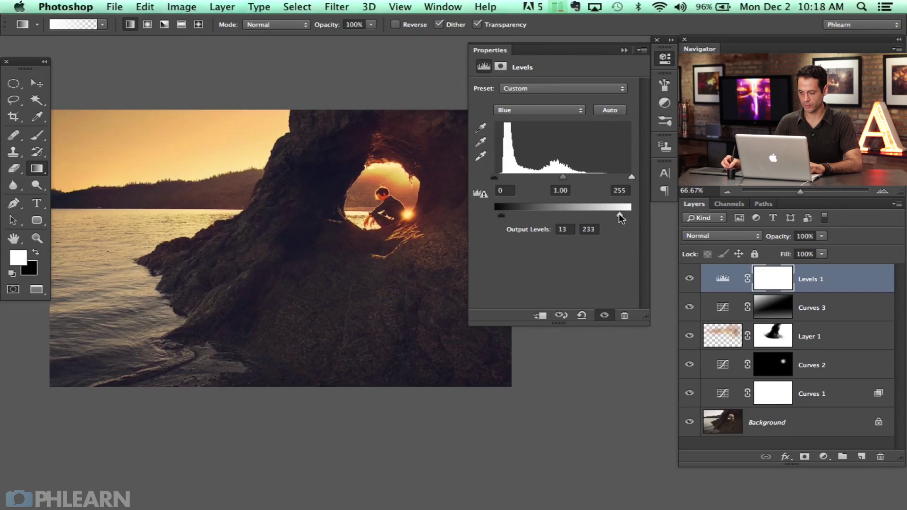
Step: Set the Levels 1 Red channel midtone to 0.95
{"action": "left_click", "coordinate": [519, 110]}
{"action": "left_click", "coordinate": [518, 101]}
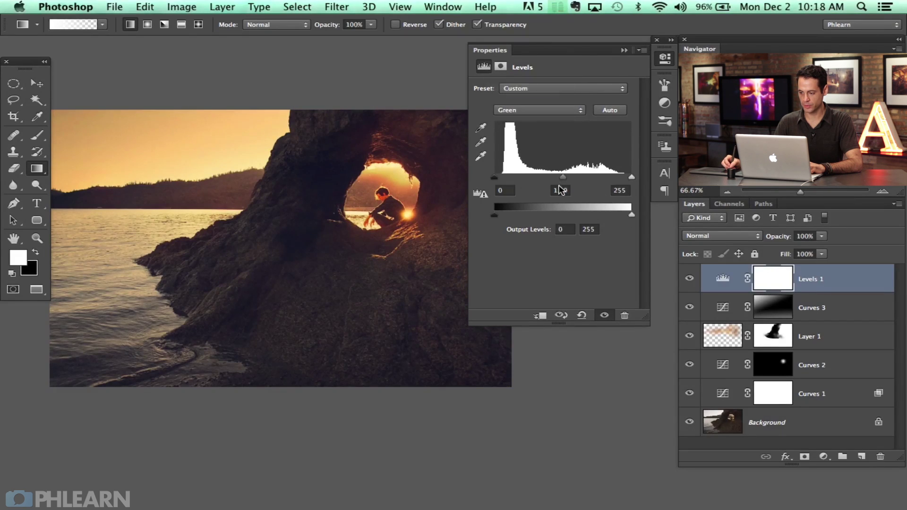
{"action": "left_click", "coordinate": [532, 110]}
{"action": "left_click", "coordinate": [533, 100]}
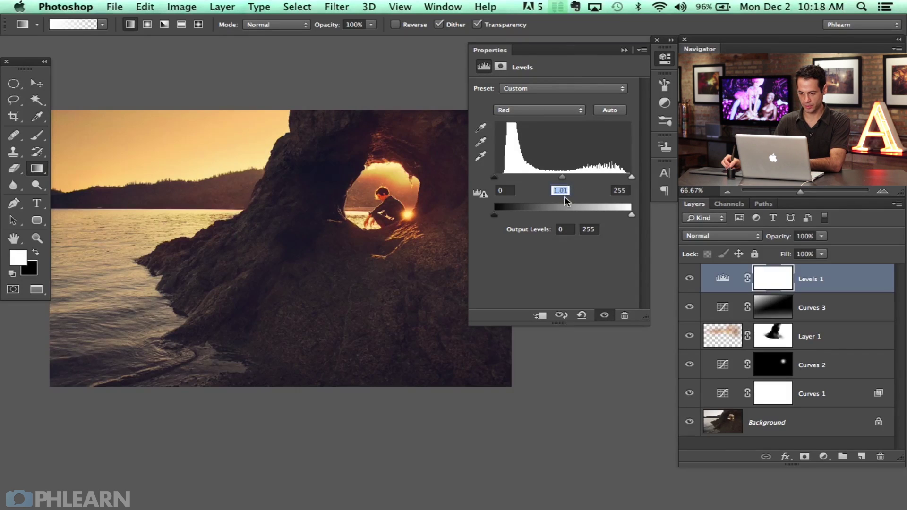
{"action": "key", "text": "Down"}
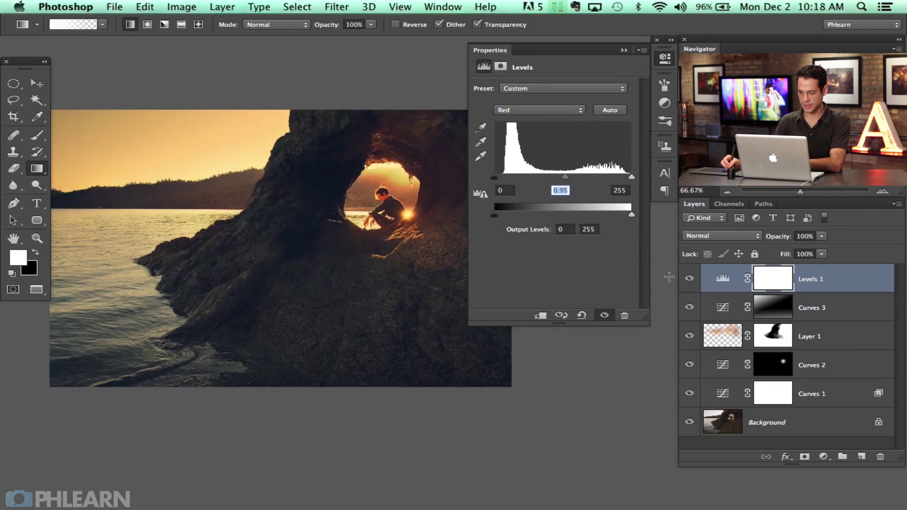
{"action": "left_click", "coordinate": [690, 280]}
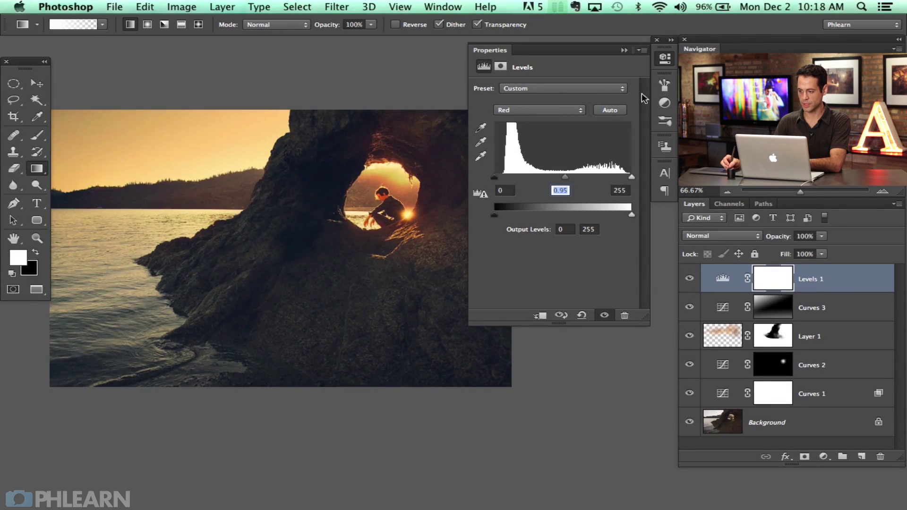
{"action": "left_click", "coordinate": [665, 58]}
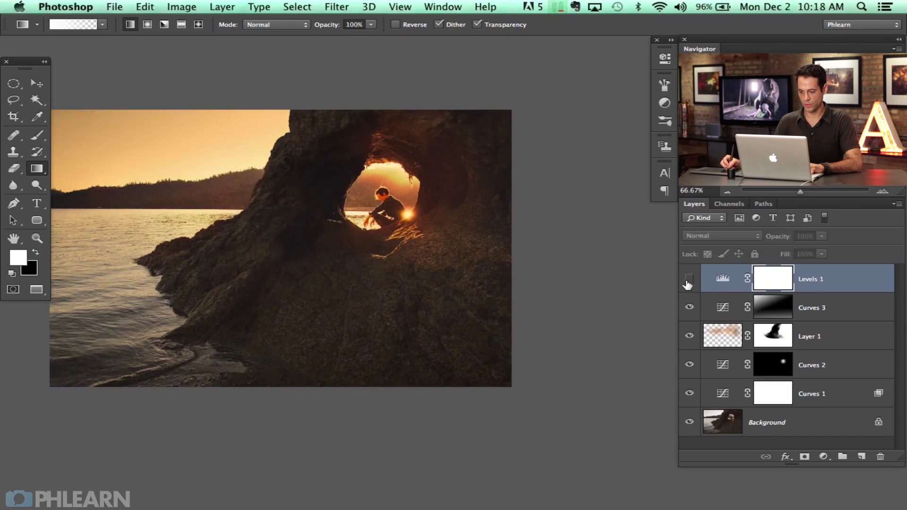
Step: Toggle Levels 1 to compare the colour toning before and after
{"action": "left_click", "coordinate": [689, 280]}
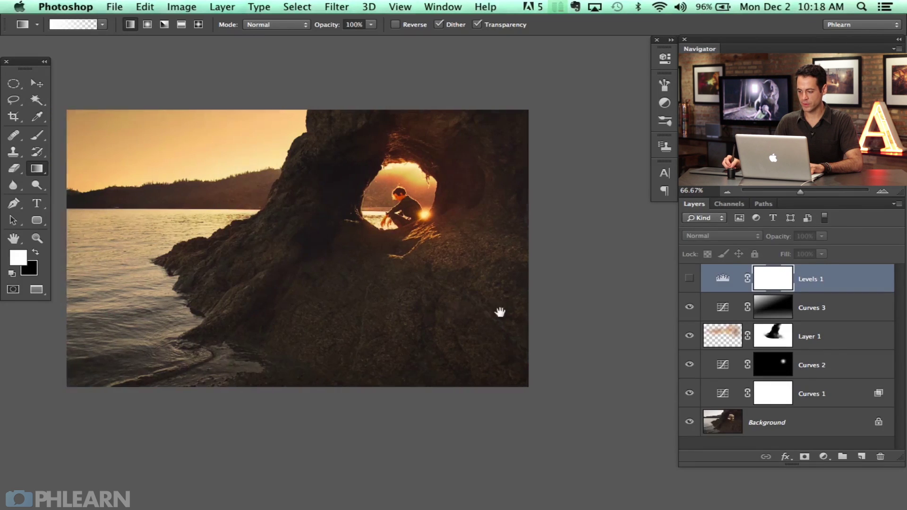
{"action": "left_click", "coordinate": [690, 283]}
{"action": "left_click", "coordinate": [689, 284]}
{"action": "left_click", "coordinate": [690, 286]}
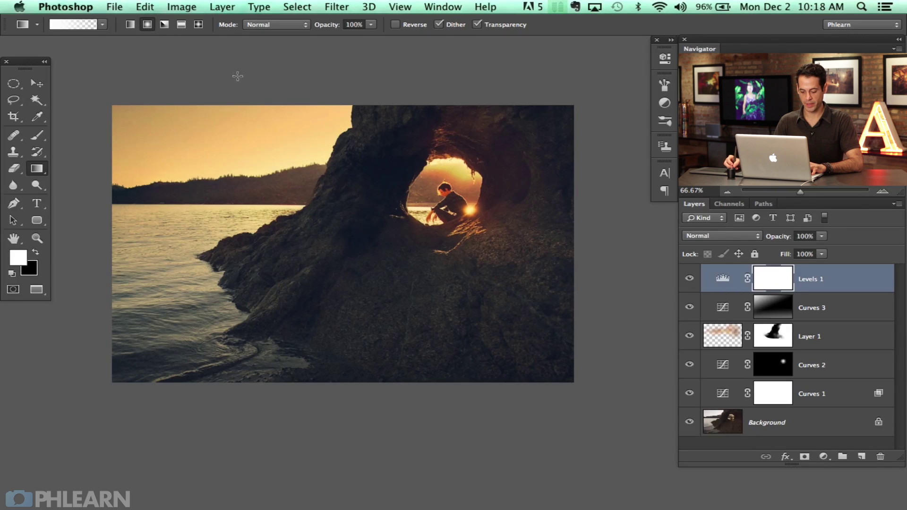
Step: Draw a radial gradient on the Levels 1 mask outward from the glow around the boy
{"action": "key", "text": "x"}
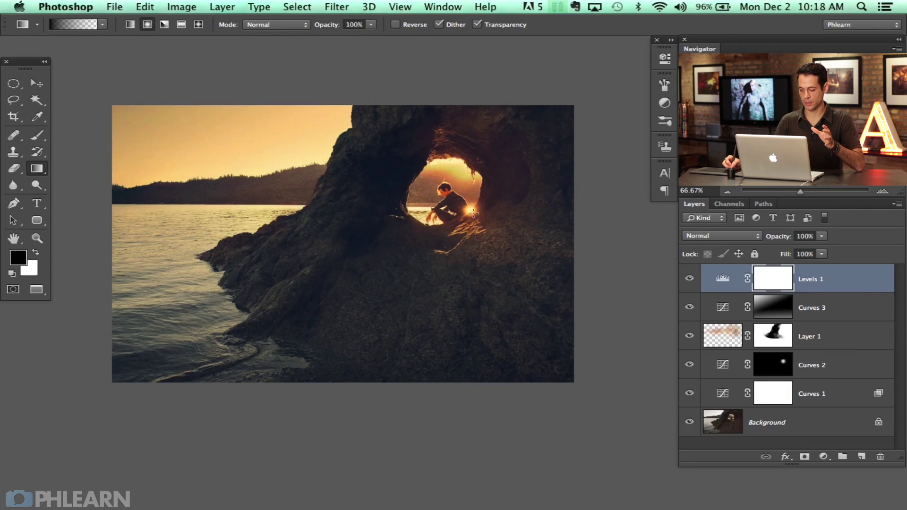
{"action": "left_click_drag", "start_coordinate": [336, 262], "coordinate": [354, 265]}
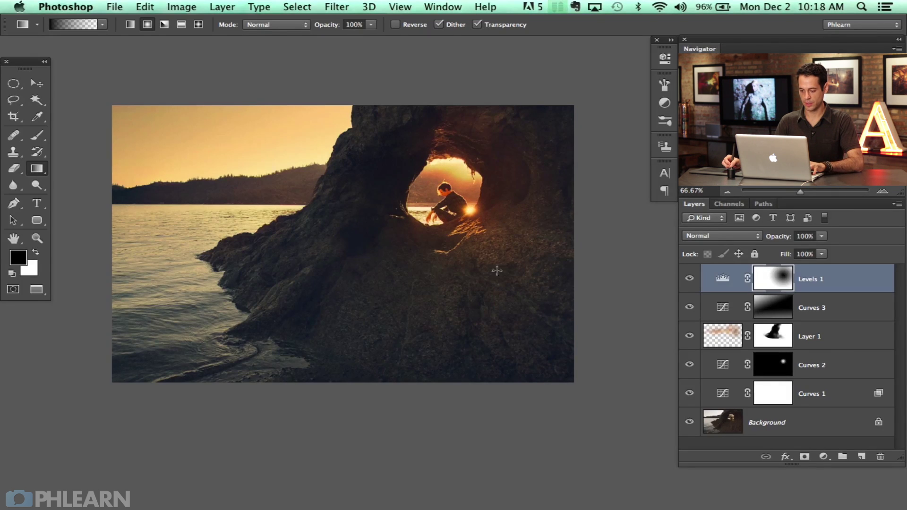
{"action": "key", "text": "super+z"}
{"action": "left_click_drag", "start_coordinate": [469, 211], "coordinate": [295, 242]}
{"action": "key", "text": "super+z"}
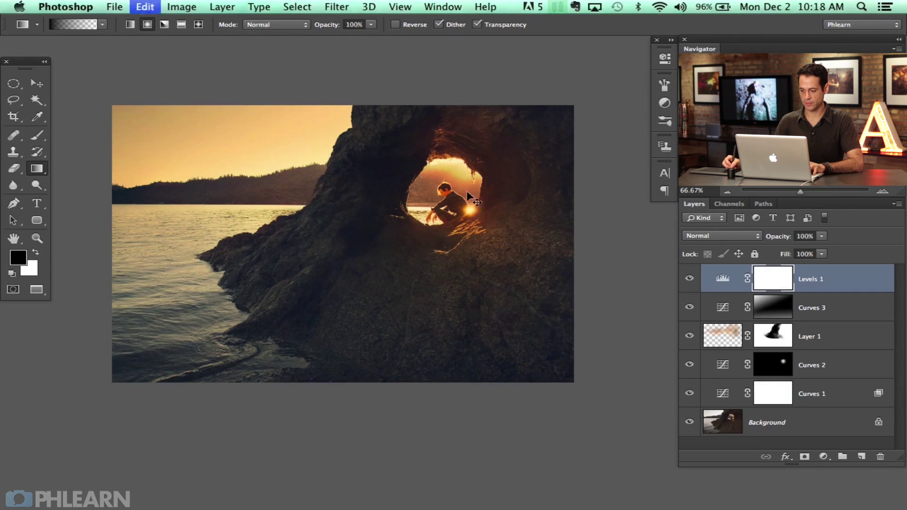
{"action": "left_click_drag", "start_coordinate": [455, 168], "coordinate": [283, 303]}
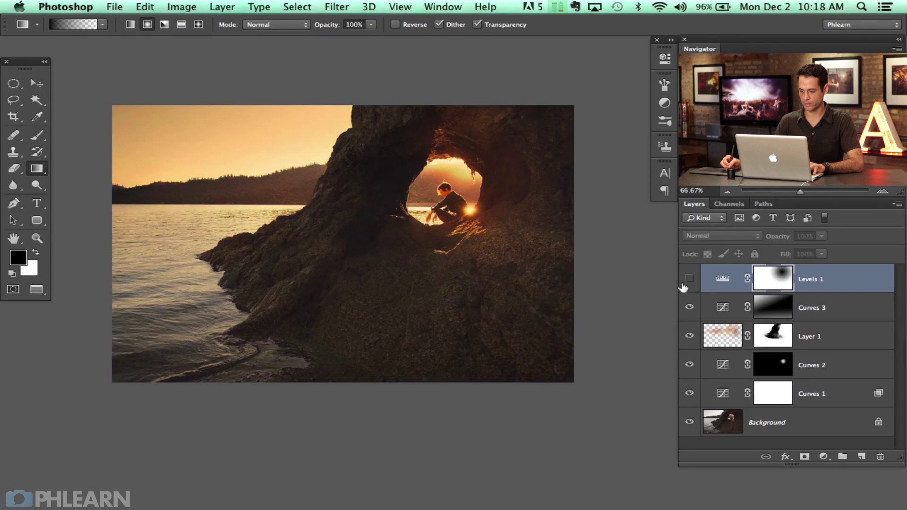
{"action": "left_click", "coordinate": [778, 283], "text": "shift"}
{"action": "left_click", "coordinate": [774, 283], "text": "shift"}
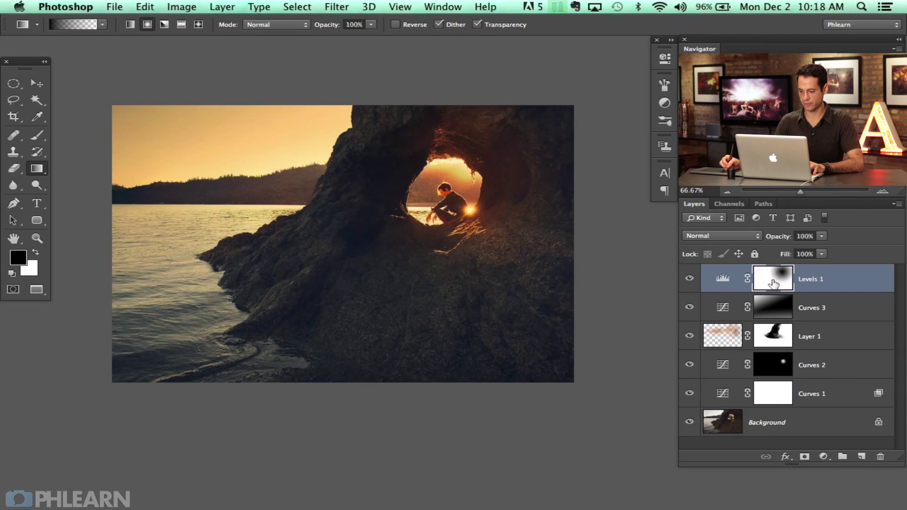
{"action": "left_click_drag", "start_coordinate": [506, 298], "coordinate": [479, 299]}
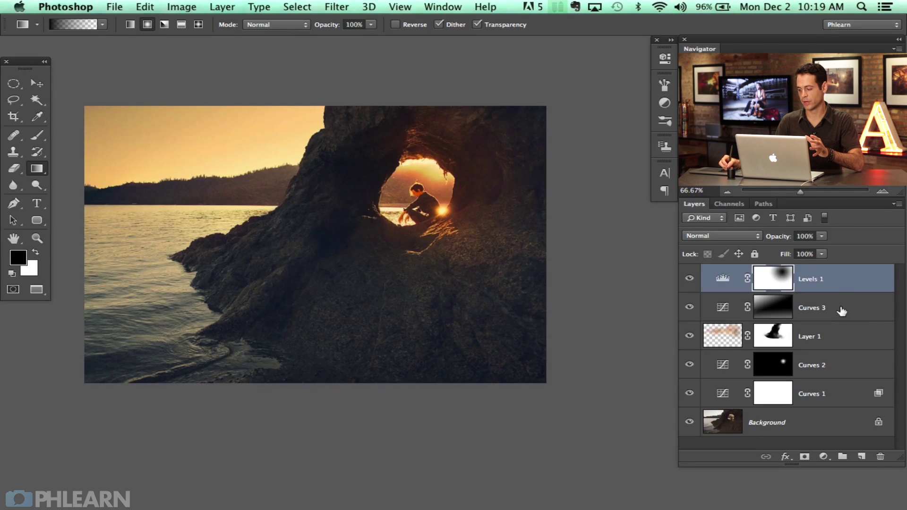
Step: Rename the Levels 1 layer to 'color'
{"action": "left_click", "coordinate": [824, 306]}
{"action": "double_click", "coordinate": [810, 282]}
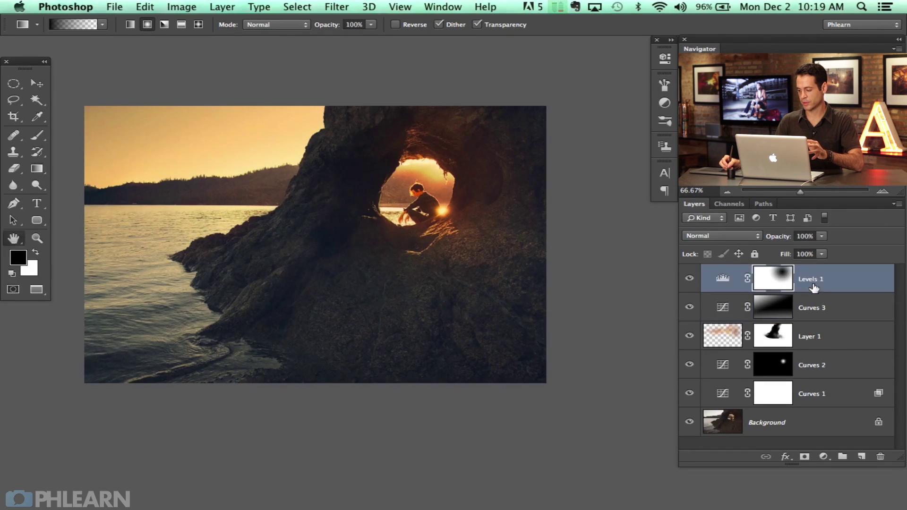
{"action": "key", "text": "Escape"}
{"action": "double_click", "coordinate": [810, 280]}
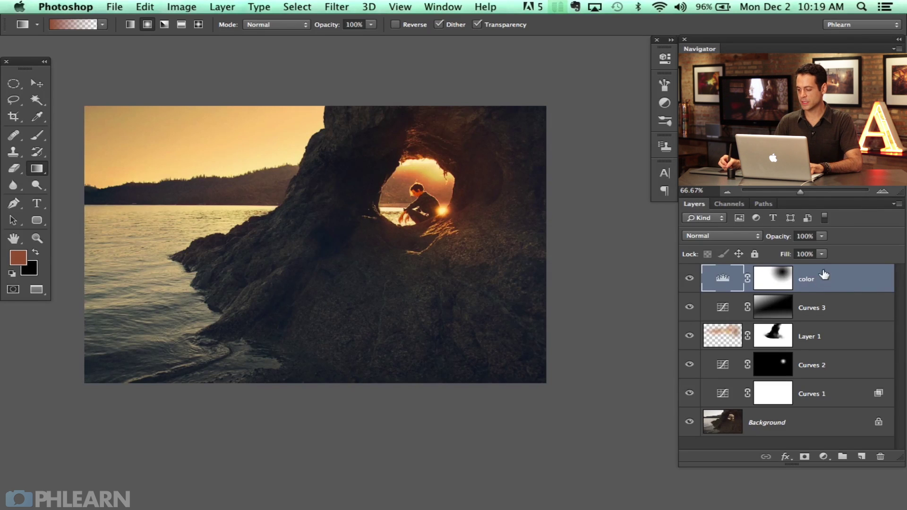
{"action": "key", "text": "d"}
{"action": "left_click", "coordinate": [819, 308]}
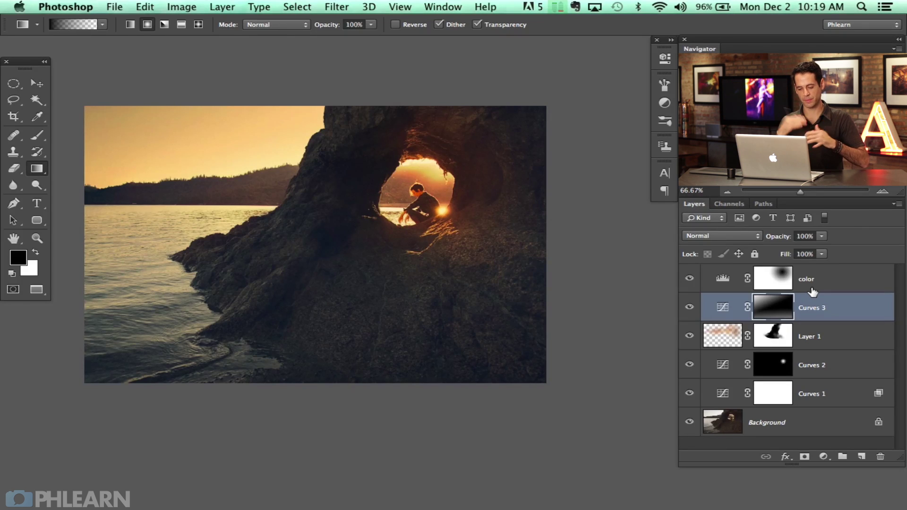
Step: Add a Curves 4 layer with a raised midpoint and invert its mask to hide the brightening
{"action": "left_click", "coordinate": [824, 457]}
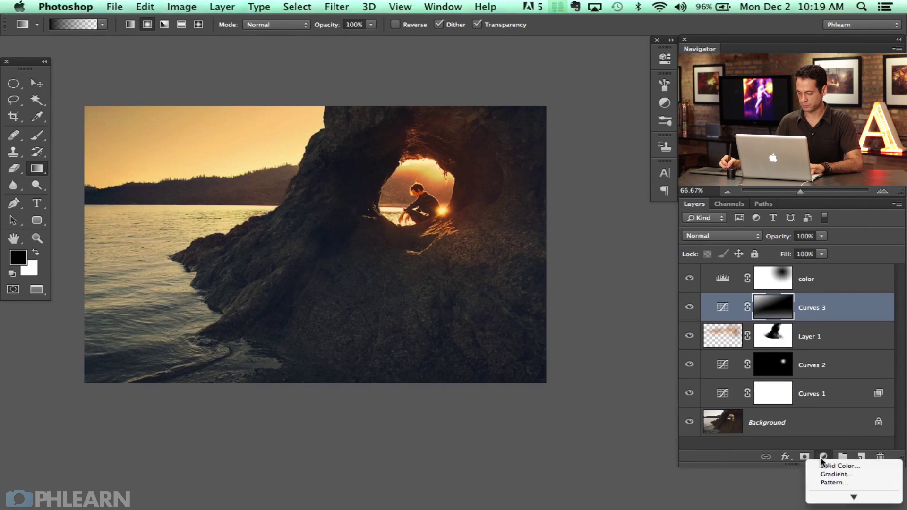
{"action": "left_click", "coordinate": [837, 454]}
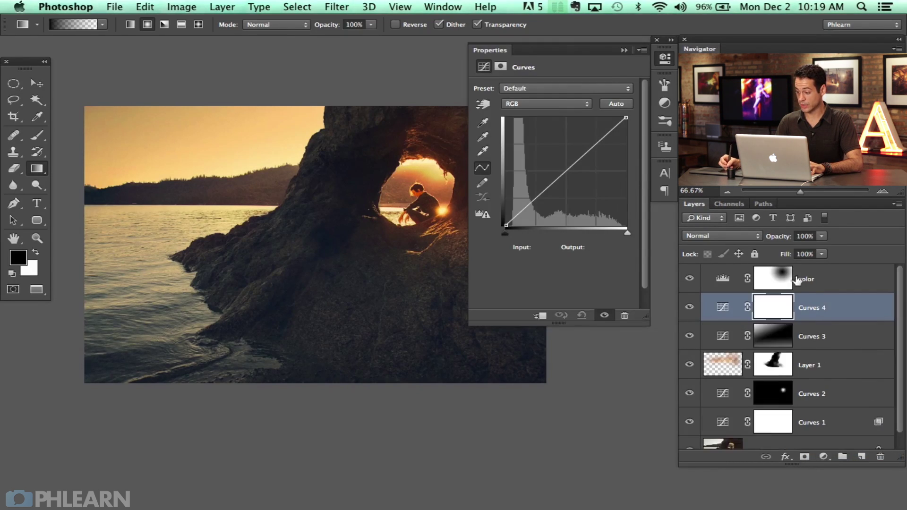
{"action": "left_click_drag", "start_coordinate": [568, 171], "coordinate": [558, 161]}
{"action": "left_click", "coordinate": [671, 59]}
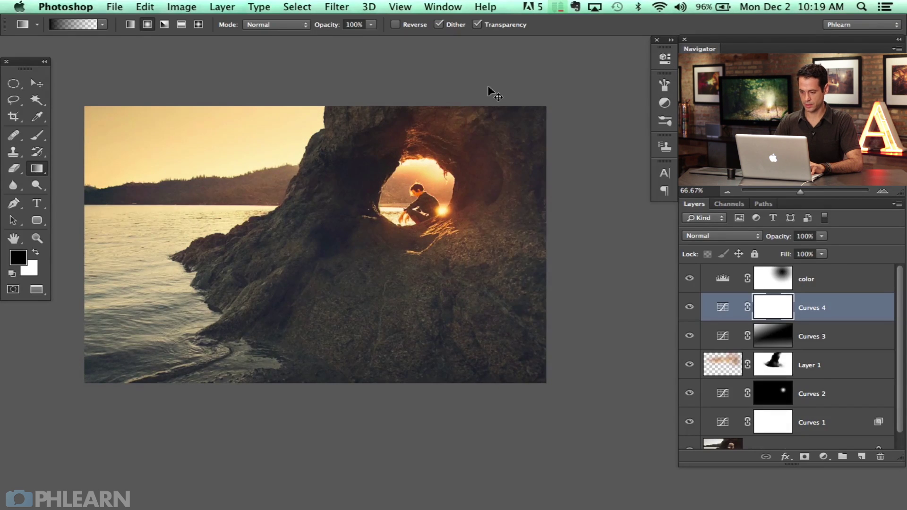
{"action": "key", "text": "super+i"}
Step: Paint white at 40% flow on the Curves 4 mask over the cave opening's rim
{"action": "key", "text": "b"}
{"action": "key", "text": "x"}
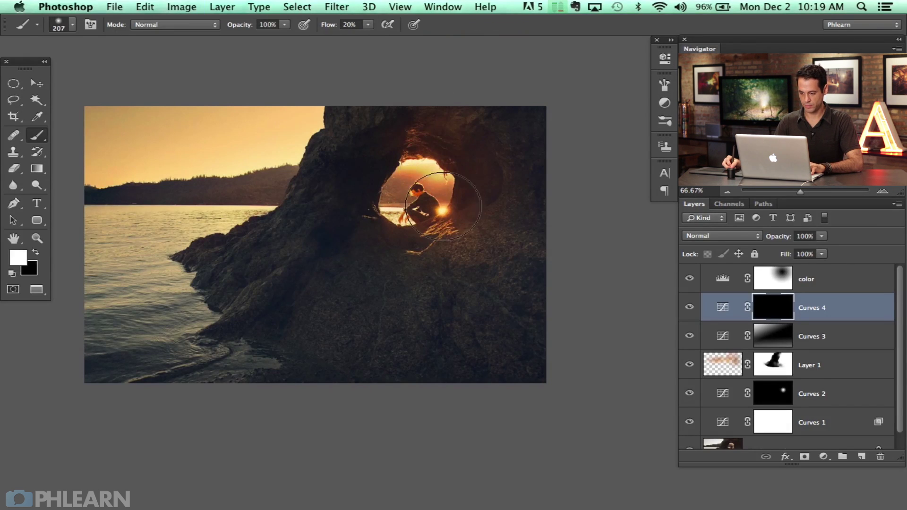
{"action": "mouse_move", "coordinate": [443, 206]}
{"action": "left_mouse_down"}
{"action": "mouse_move", "coordinate": [430, 172]}
{"action": "mouse_move", "coordinate": [438, 168]}
{"action": "mouse_move", "coordinate": [444, 180]}
{"action": "mouse_move", "coordinate": [435, 170]}
{"action": "mouse_move", "coordinate": [434, 184]}
{"action": "mouse_move", "coordinate": [427, 166]}
{"action": "mouse_move", "coordinate": [449, 203]}
{"action": "mouse_move", "coordinate": [416, 190]}
{"action": "mouse_move", "coordinate": [443, 244]}
{"action": "mouse_move", "coordinate": [464, 176]}
{"action": "mouse_move", "coordinate": [439, 119]}
{"action": "mouse_move", "coordinate": [420, 153]}
{"action": "mouse_move", "coordinate": [294, 201]}
{"action": "mouse_move", "coordinate": [298, 183]}
{"action": "mouse_move", "coordinate": [346, 127]}
{"action": "mouse_move", "coordinate": [279, 218]}
{"action": "mouse_move", "coordinate": [318, 207]}
{"action": "left_mouse_up"}
{"action": "key", "text": "shift+4"}
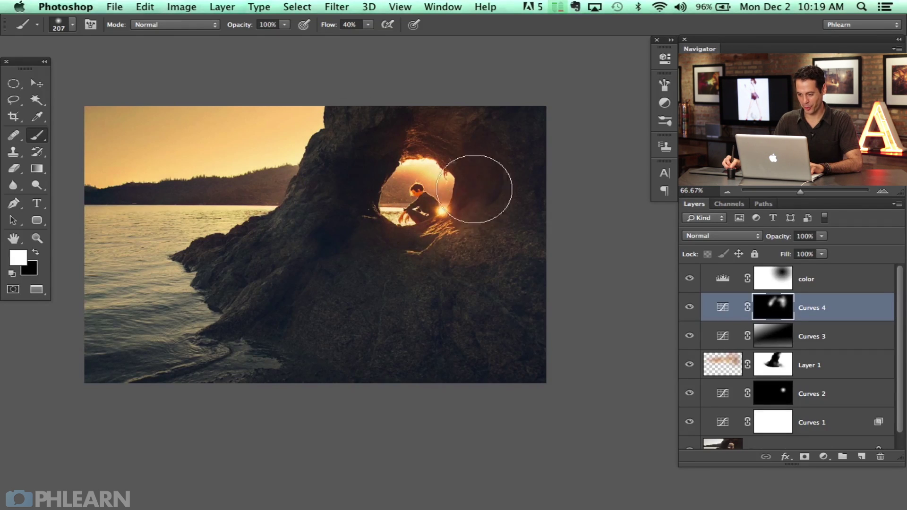
{"action": "mouse_move", "coordinate": [475, 189]}
{"action": "left_mouse_down"}
{"action": "mouse_move", "coordinate": [462, 227]}
{"action": "mouse_move", "coordinate": [395, 235]}
{"action": "mouse_move", "coordinate": [411, 239]}
{"action": "left_mouse_up"}
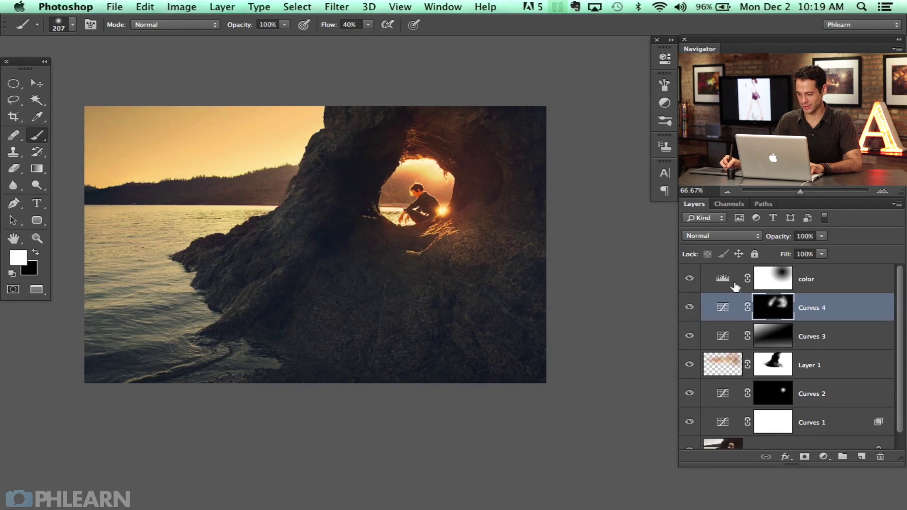
{"action": "left_click", "coordinate": [690, 313]}
{"action": "left_click", "coordinate": [690, 313]}
{"action": "left_click", "coordinate": [690, 313]}
{"action": "left_click", "coordinate": [690, 313]}
{"action": "left_click", "coordinate": [690, 312]}
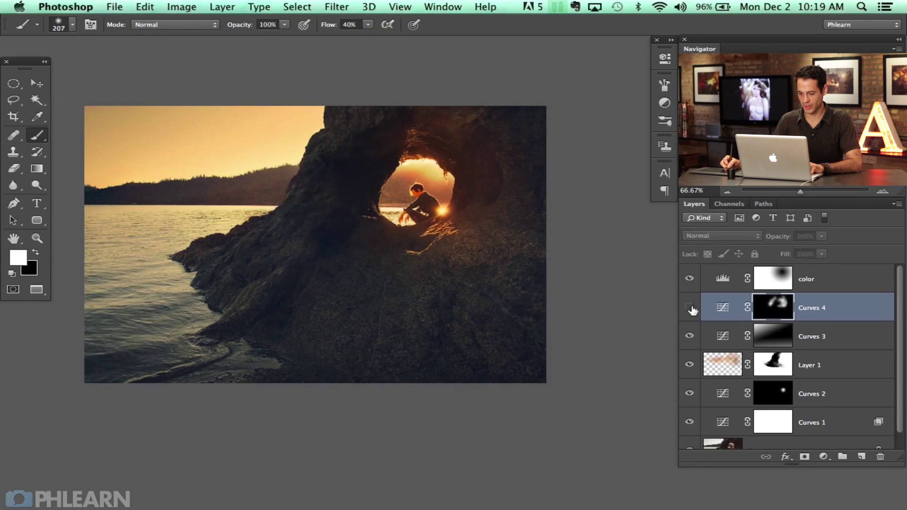
{"action": "left_click", "coordinate": [693, 310]}
{"action": "left_click", "coordinate": [695, 308]}
{"action": "left_click", "coordinate": [696, 307]}
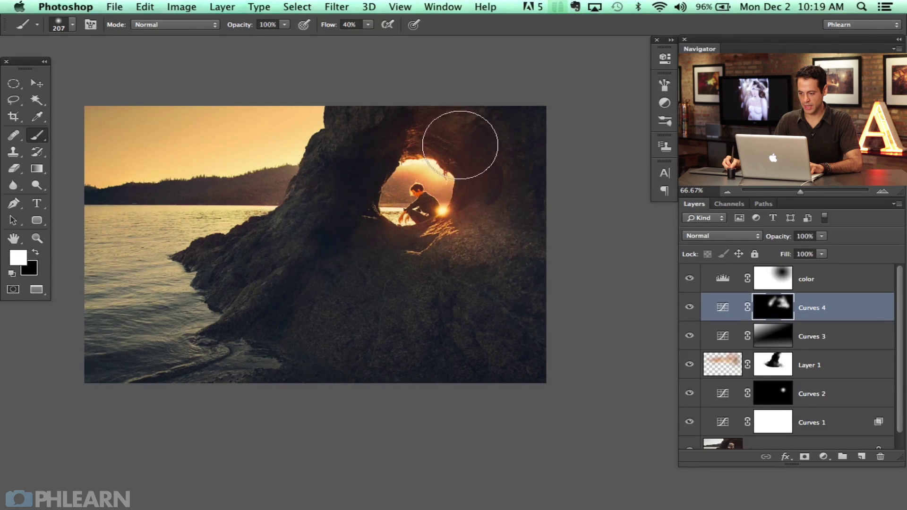
Step: Brighten the rock below and right of the boy, then compare with Curves 4 toggled
{"action": "mouse_move", "coordinate": [486, 229]}
{"action": "left_mouse_down"}
{"action": "mouse_move", "coordinate": [425, 253]}
{"action": "mouse_move", "coordinate": [432, 232]}
{"action": "mouse_move", "coordinate": [474, 226]}
{"action": "mouse_move", "coordinate": [479, 203]}
{"action": "mouse_move", "coordinate": [506, 253]}
{"action": "left_mouse_up"}
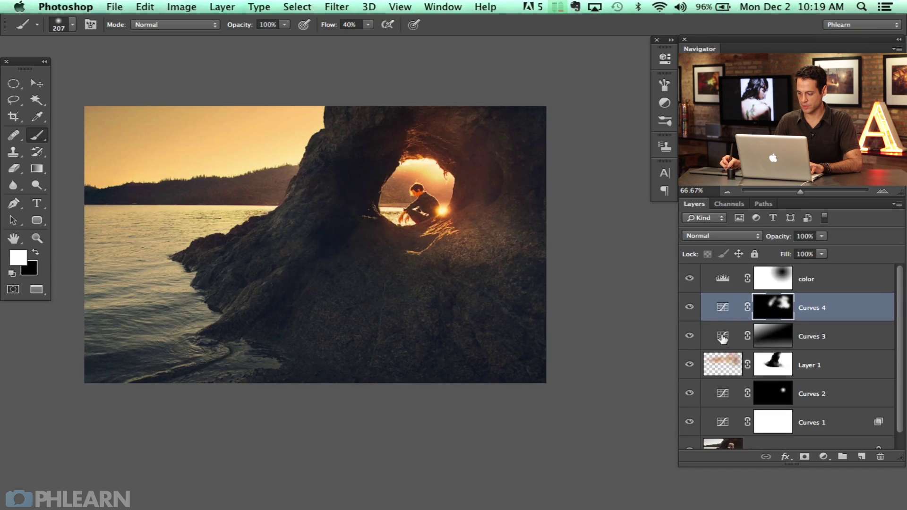
{"action": "left_click", "coordinate": [690, 310]}
{"action": "left_click", "coordinate": [690, 310]}
{"action": "left_click", "coordinate": [690, 310]}
{"action": "left_click", "coordinate": [691, 310]}
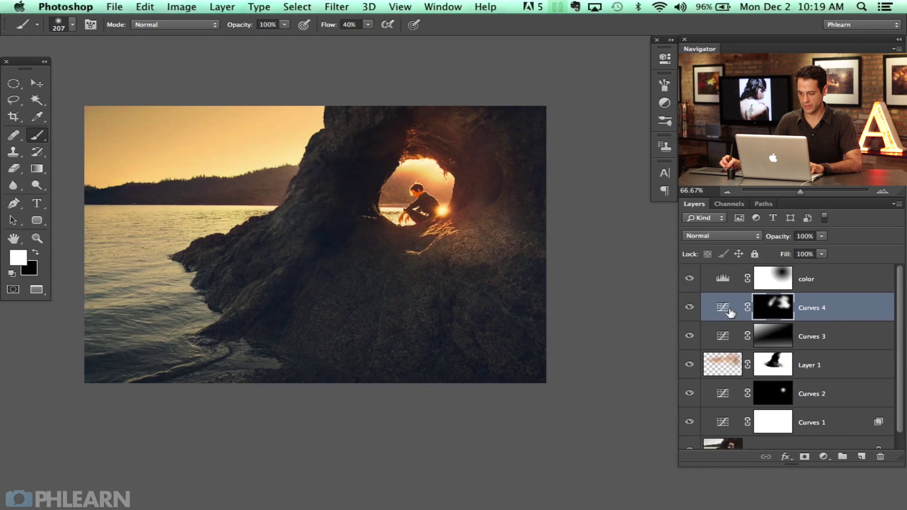
{"action": "double_click", "coordinate": [842, 314]}
Step: Split Curves 4's Blend If Underlying Layer dark slider to 0/89 to protect the deepest shadows
{"action": "scroll", "coordinate": [601, 338], "scroll_direction": "left", "scroll_amount": 3}
{"action": "left_click_drag", "start_coordinate": [316, 69], "coordinate": [265, 69]}
{"action": "key", "text": "alt"}
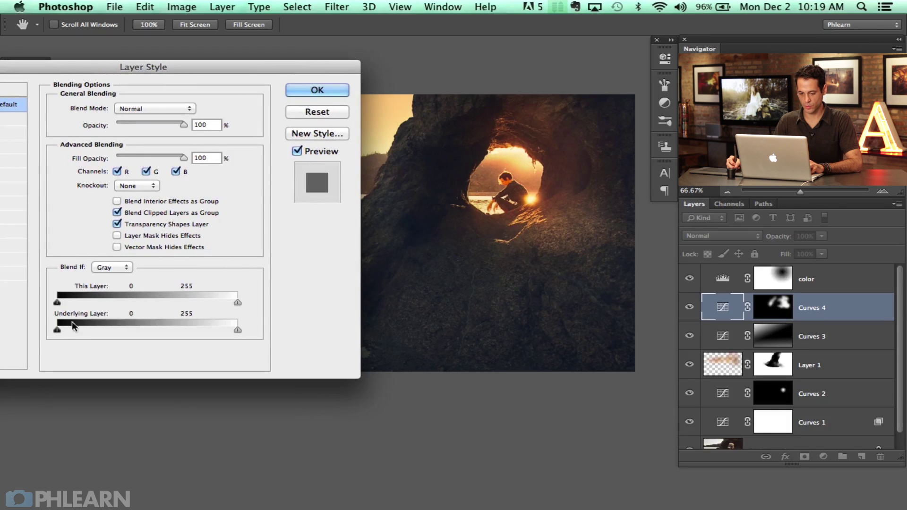
{"action": "left_click_drag", "start_coordinate": [67, 327], "coordinate": [121, 328]}
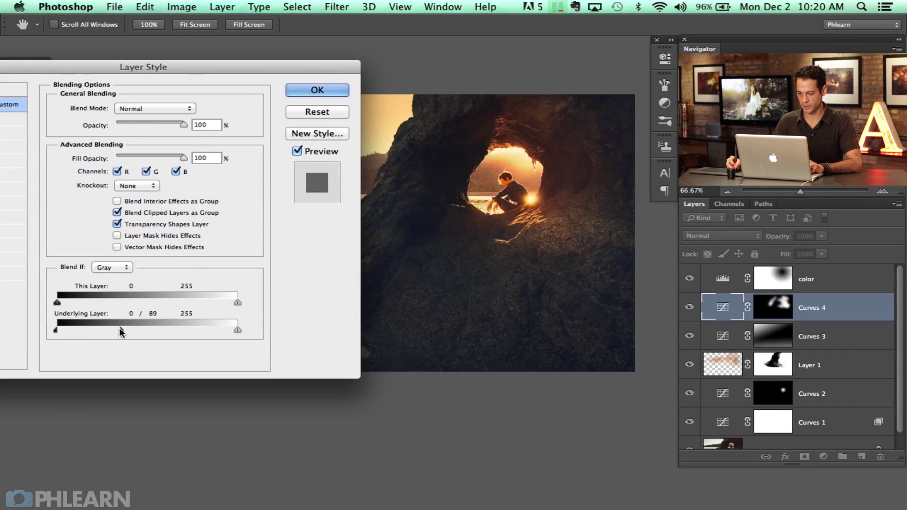
{"action": "left_click", "coordinate": [296, 151]}
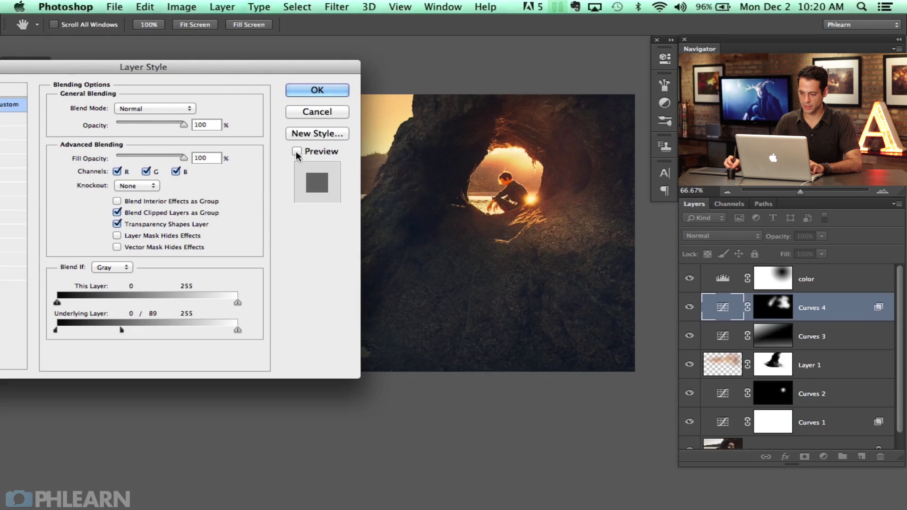
{"action": "left_click", "coordinate": [296, 151]}
{"action": "left_click", "coordinate": [346, 92]}
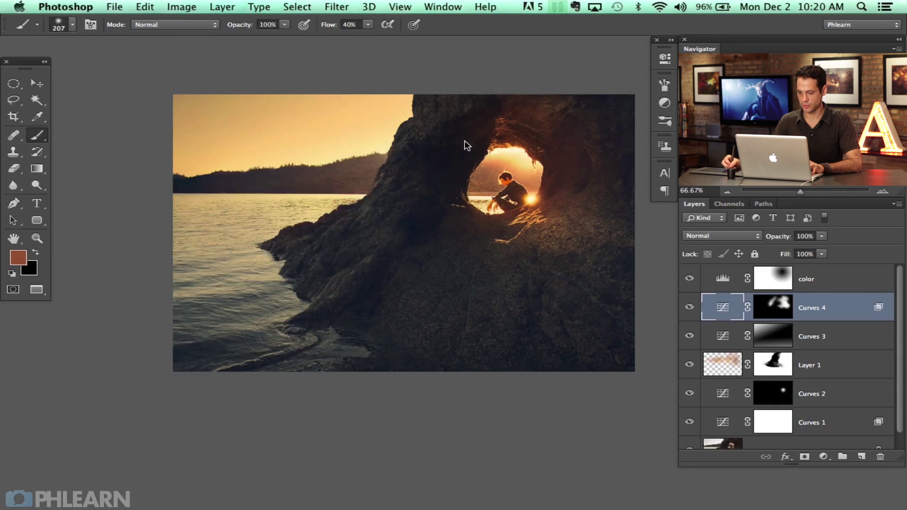
Step: Compare Curves 4 on and off, target its mask with default colours, and set the brush to 310
{"action": "left_click", "coordinate": [690, 308]}
{"action": "left_click", "coordinate": [690, 309]}
{"action": "left_click", "coordinate": [690, 309]}
{"action": "left_click", "coordinate": [689, 310]}
{"action": "left_click", "coordinate": [689, 311]}
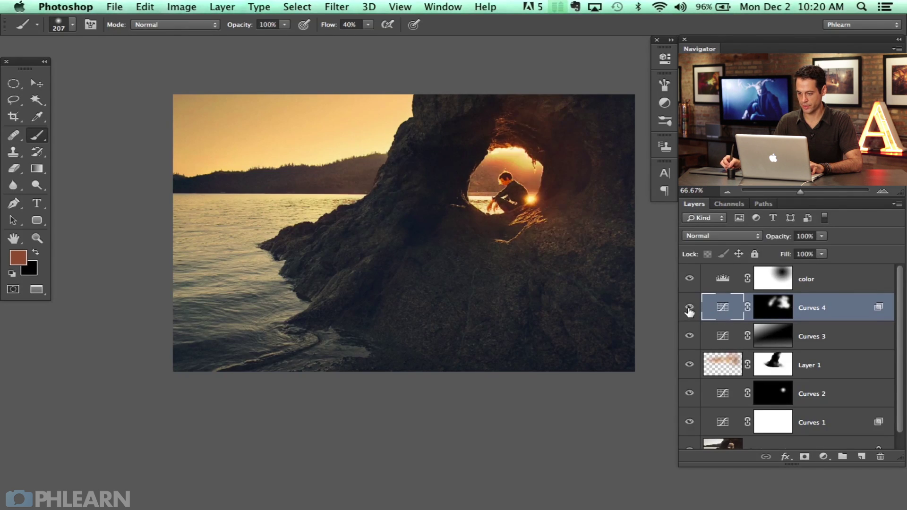
{"action": "left_click", "coordinate": [689, 310]}
{"action": "left_click", "coordinate": [777, 310]}
{"action": "key", "text": "d"}
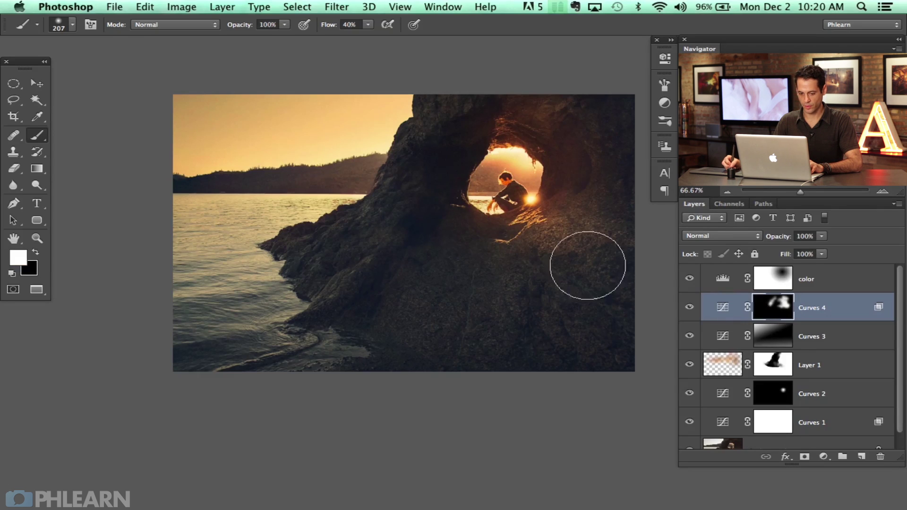
{"action": "left_click_drag", "start_coordinate": [324, 172], "coordinate": [349, 172]}
{"action": "left_click_drag", "start_coordinate": [507, 287], "coordinate": [472, 281]}
{"action": "left_click", "coordinate": [696, 310]}
Step: In Curves 4's settings, raise the Red channel midpoint to about 144
{"action": "left_click", "coordinate": [697, 312]}
{"action": "left_click", "coordinate": [699, 313]}
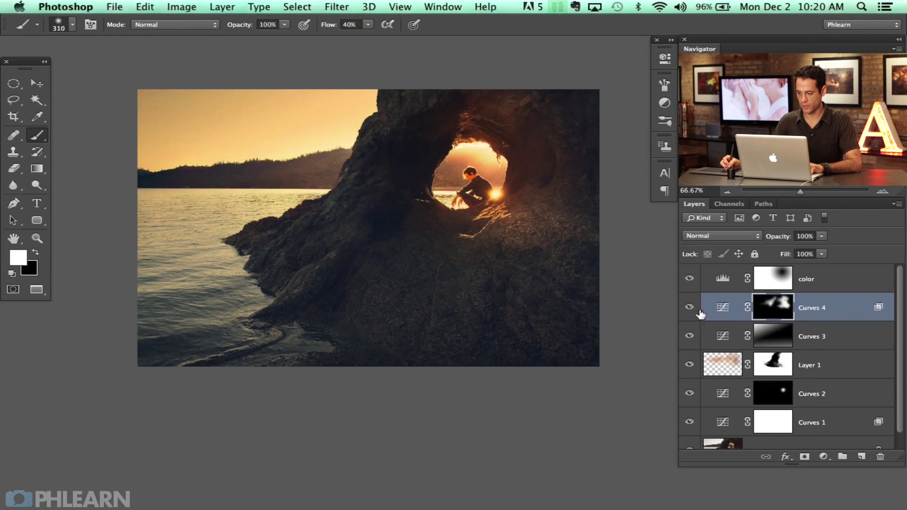
{"action": "double_click", "coordinate": [728, 312]}
{"action": "left_click_drag", "start_coordinate": [343, 255], "coordinate": [221, 247]}
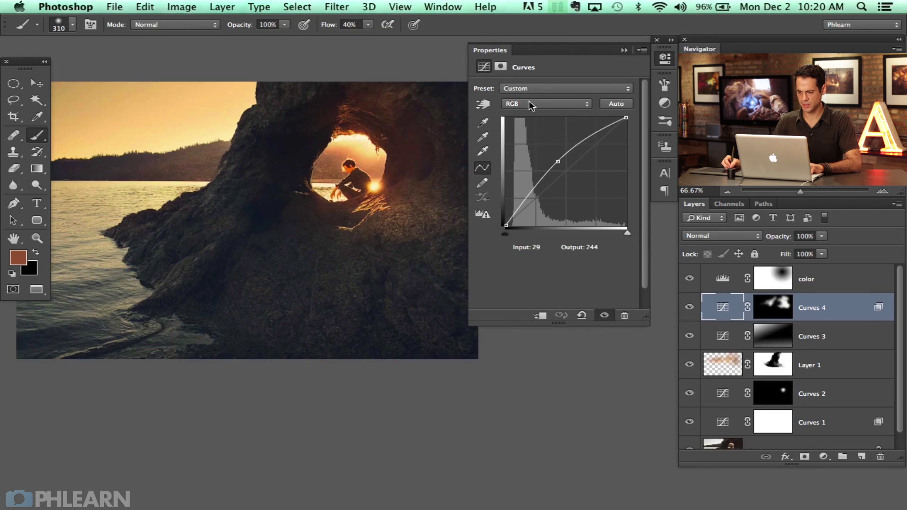
{"action": "left_click", "coordinate": [526, 103]}
{"action": "left_click", "coordinate": [520, 111]}
{"action": "left_click", "coordinate": [571, 170]}
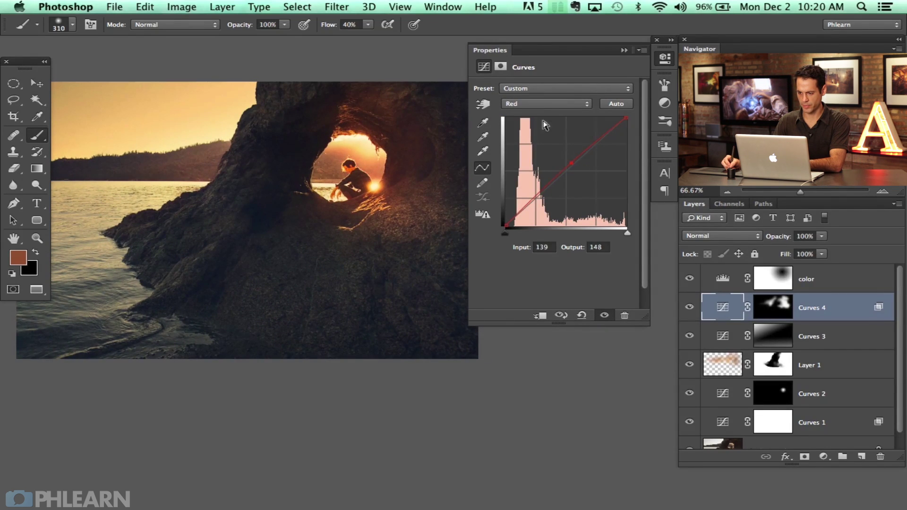
Step: Lower the Blue channel midpoint to about 129 and compare the warmed rocks
{"action": "left_click", "coordinate": [535, 105]}
{"action": "left_click", "coordinate": [520, 119]}
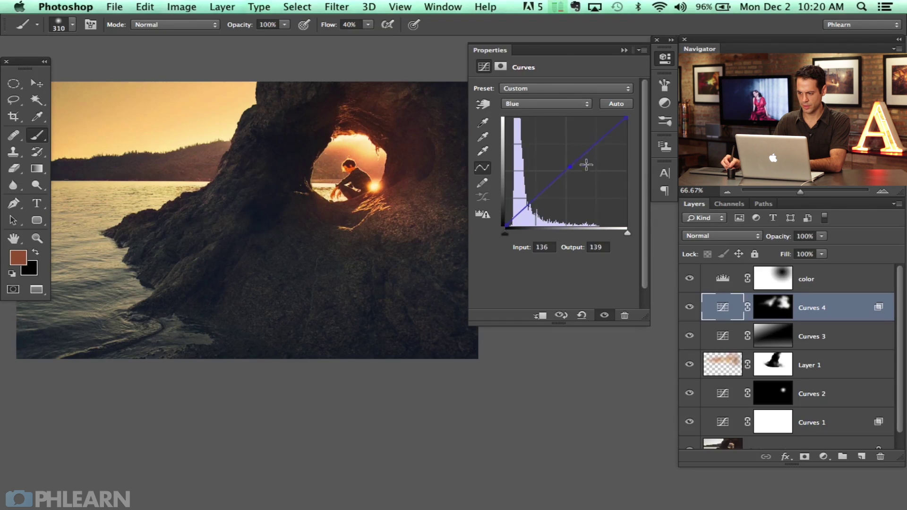
{"action": "left_click", "coordinate": [689, 308]}
{"action": "left_click", "coordinate": [689, 308]}
{"action": "left_click", "coordinate": [690, 308]}
{"action": "left_click", "coordinate": [689, 308]}
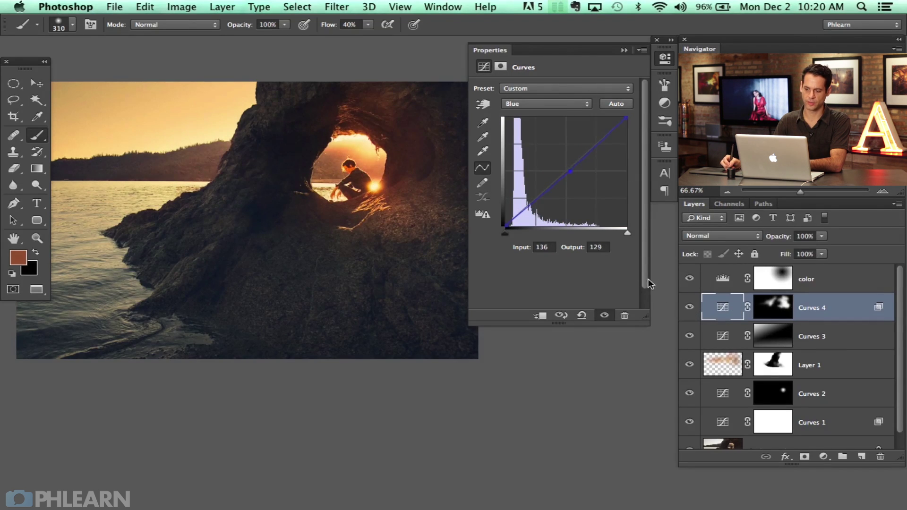
Step: Recheck the Red curve, compare Curves 4 on and off, and collapse the Properties panel
{"action": "left_click", "coordinate": [534, 103]}
{"action": "left_click", "coordinate": [534, 85]}
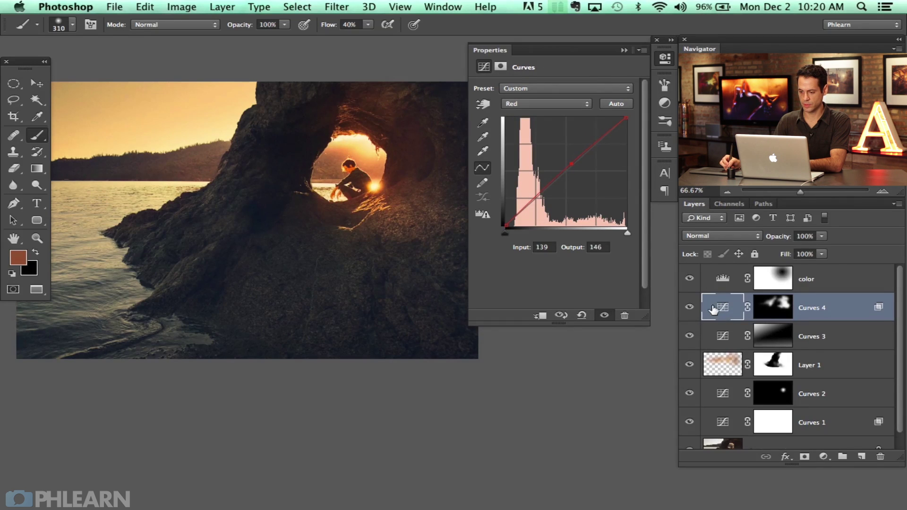
{"action": "left_click", "coordinate": [689, 307]}
{"action": "left_click", "coordinate": [689, 308]}
{"action": "left_click", "coordinate": [688, 308]}
{"action": "left_click", "coordinate": [689, 307]}
{"action": "left_click", "coordinate": [689, 308]}
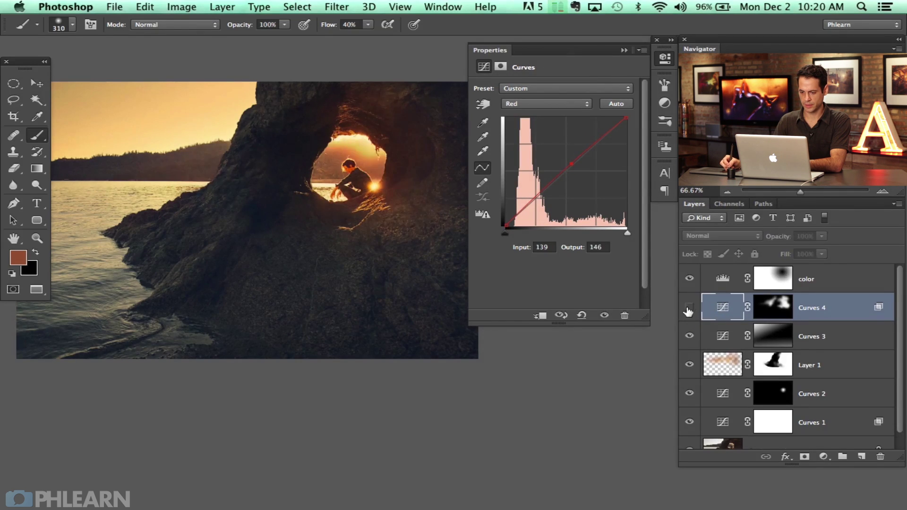
{"action": "left_click", "coordinate": [688, 308]}
{"action": "left_click", "coordinate": [689, 308]}
{"action": "left_click", "coordinate": [689, 308]}
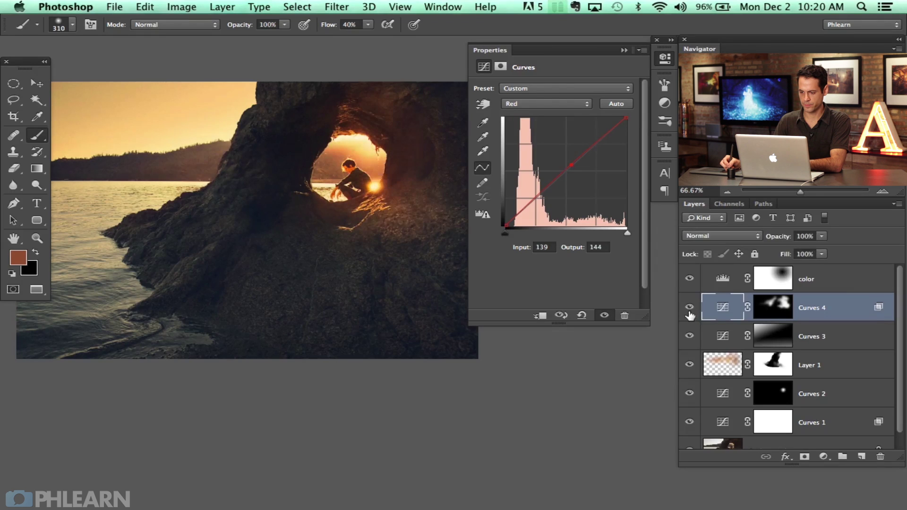
{"action": "left_click", "coordinate": [689, 307]}
{"action": "left_click", "coordinate": [688, 308]}
{"action": "left_click", "coordinate": [664, 60]}
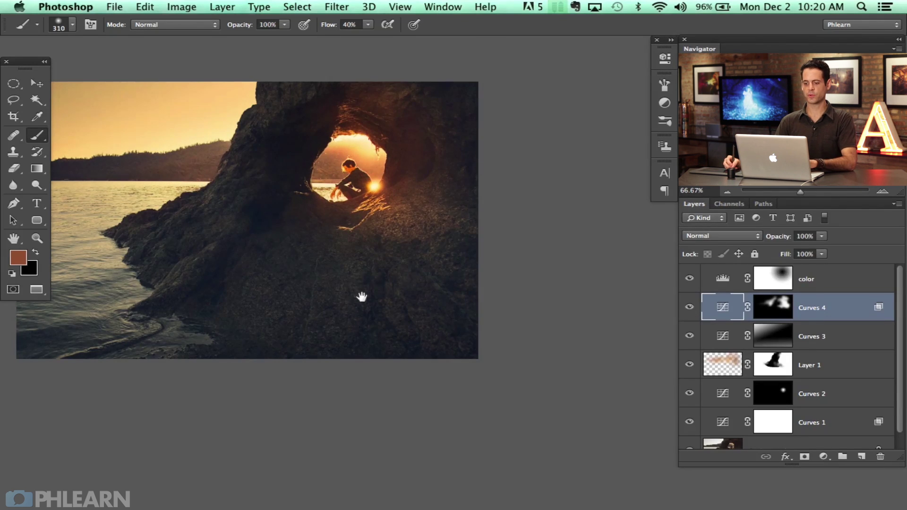
{"action": "left_click_drag", "start_coordinate": [360, 298], "coordinate": [469, 299]}
{"action": "left_click", "coordinate": [689, 308]}
Step: Select all layers from color down to Curves 1 and group them into Group 1
{"action": "left_click", "coordinate": [689, 307]}
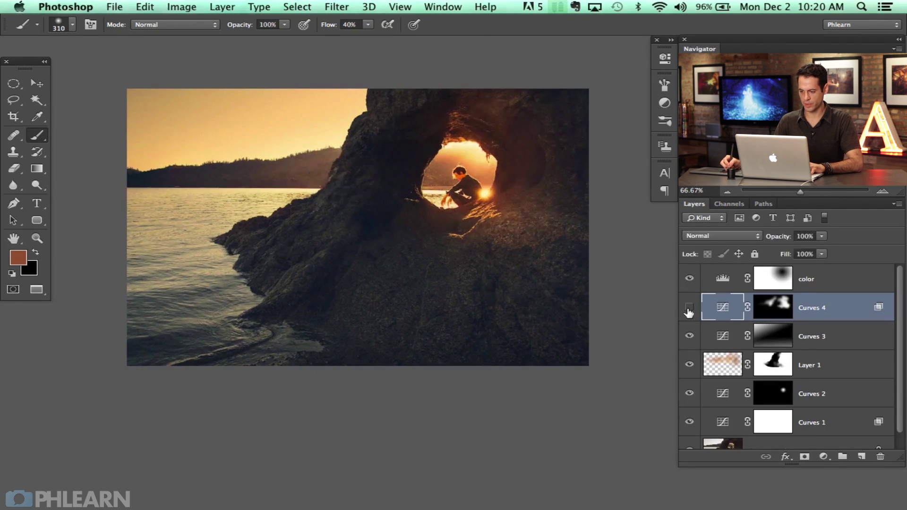
{"action": "left_click", "coordinate": [690, 307]}
{"action": "left_click", "coordinate": [689, 307]}
{"action": "left_click_drag", "start_coordinate": [464, 293], "coordinate": [461, 296]}
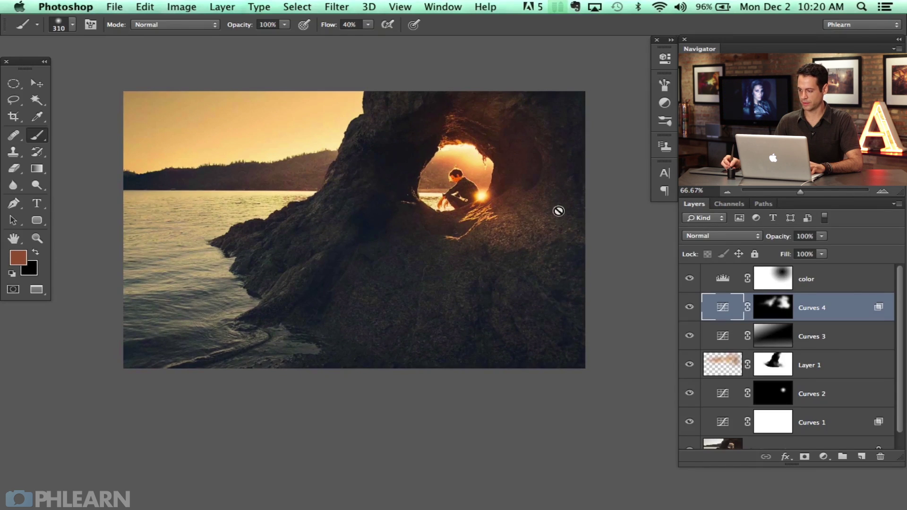
{"action": "left_click", "coordinate": [836, 281]}
{"action": "left_click", "coordinate": [831, 421], "text": "shift"}
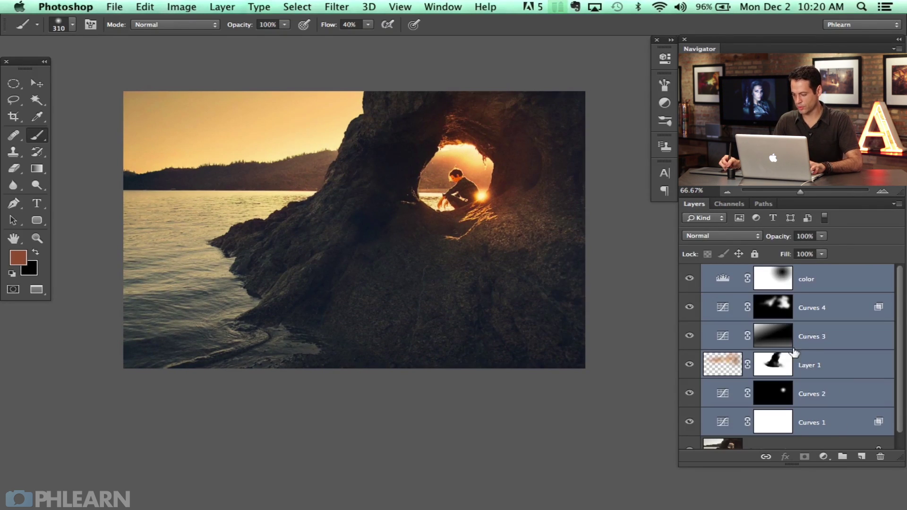
{"action": "key", "text": "super+g"}
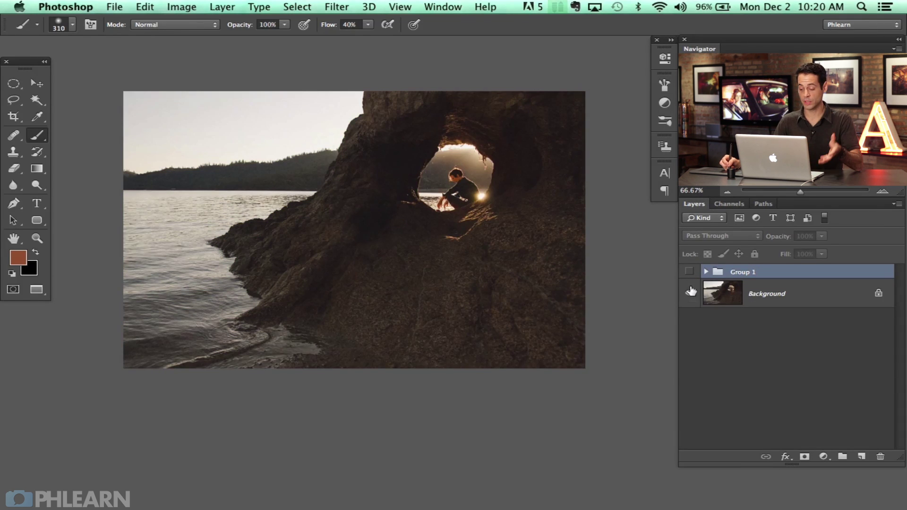
Step: Compare the photo with Group 1 hidden and shown, leaving the group visible
{"action": "left_click", "coordinate": [689, 272]}
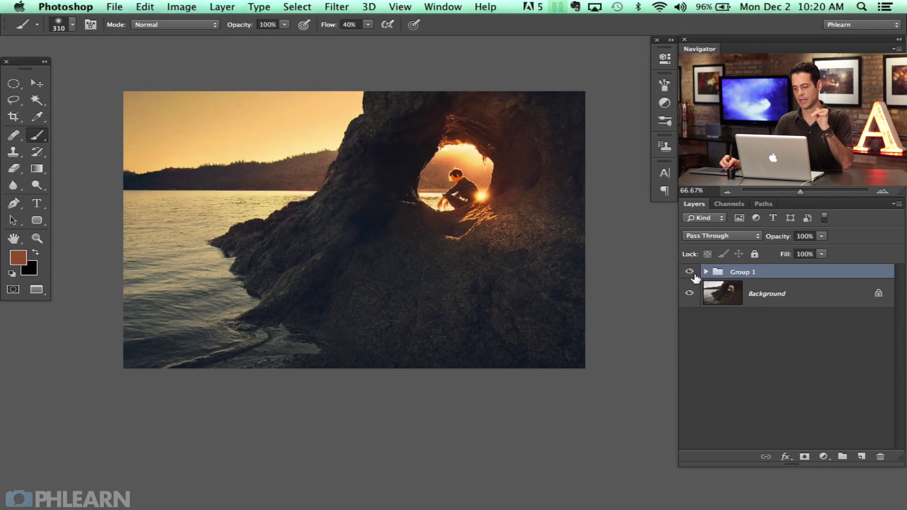
{"action": "left_click", "coordinate": [690, 272]}
{"action": "left_click", "coordinate": [689, 272]}
{"action": "left_click", "coordinate": [689, 273]}
{"action": "left_click", "coordinate": [689, 272]}
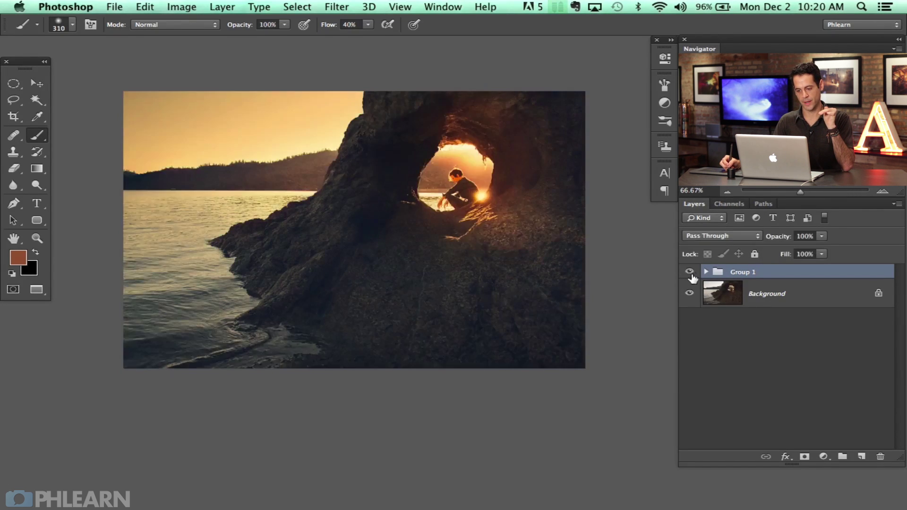
{"action": "left_click", "coordinate": [689, 272]}
{"action": "left_click", "coordinate": [689, 273]}
{"action": "left_click", "coordinate": [689, 272]}
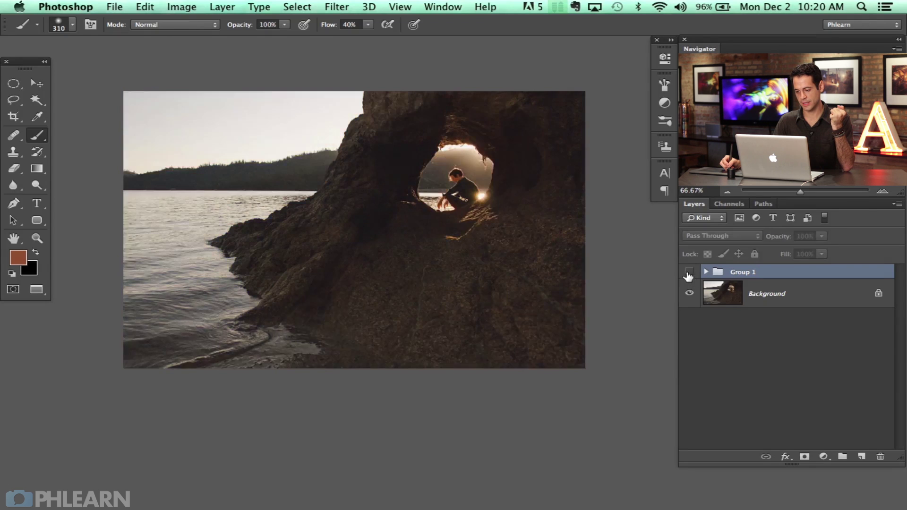
{"action": "left_click", "coordinate": [689, 272]}
{"action": "left_click", "coordinate": [689, 272]}
{"action": "left_click", "coordinate": [690, 273]}
{"action": "left_click", "coordinate": [689, 273]}
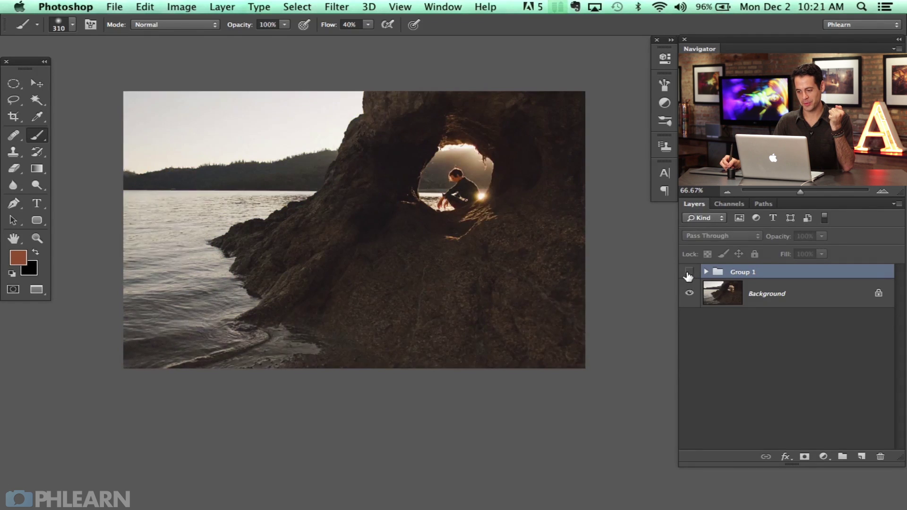
{"action": "left_click", "coordinate": [689, 273]}
{"action": "left_click", "coordinate": [689, 273]}
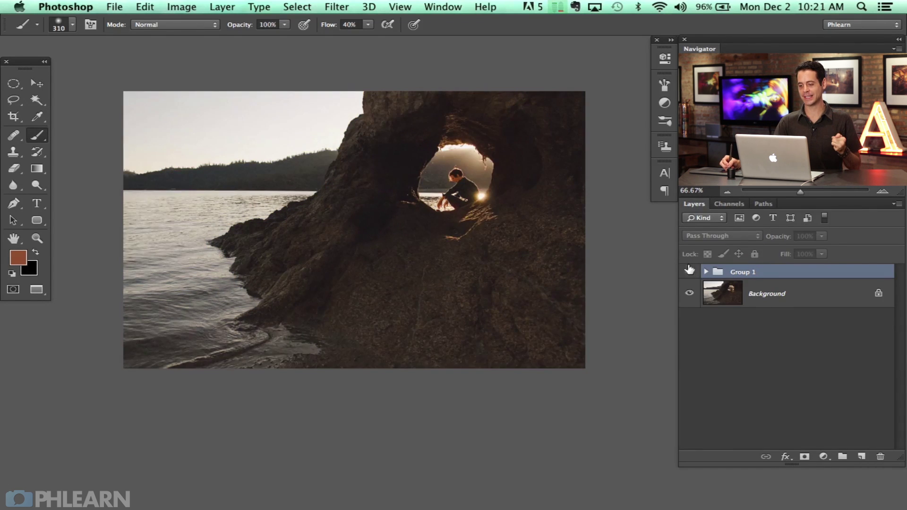
{"action": "left_click", "coordinate": [689, 270]}
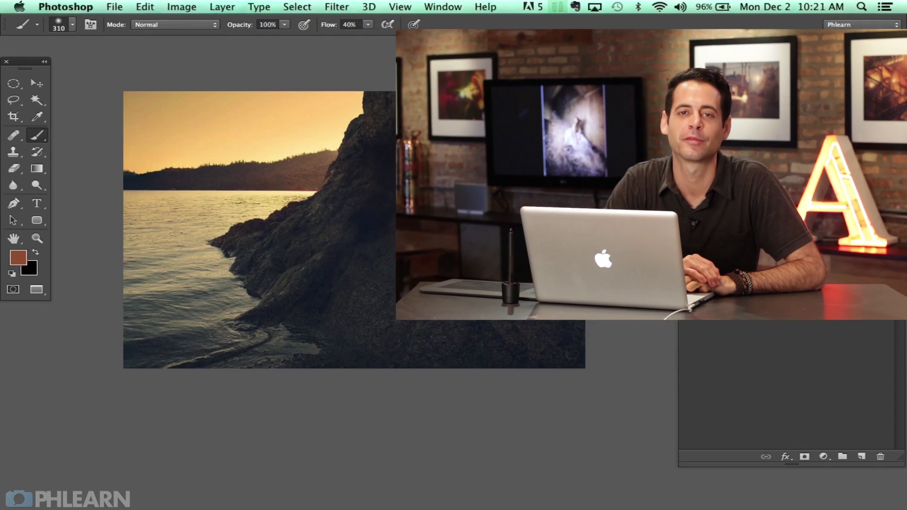